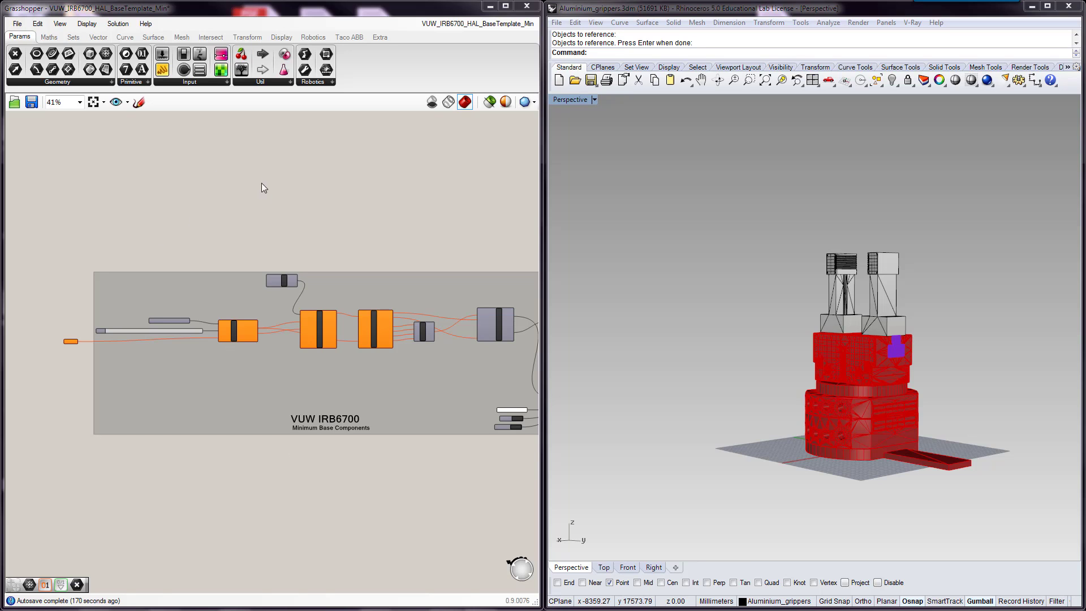
Place a HAL Parallel Gripper component on the canvas beside the Toolpath parameter, outside the VUW IRB6700 group
click(313, 38)
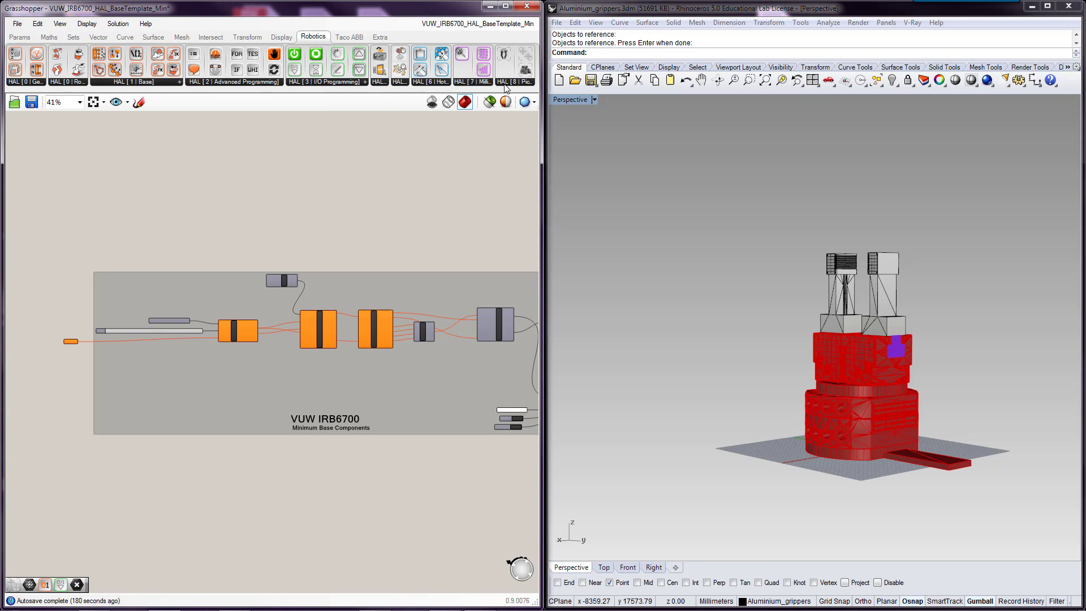
click(523, 83)
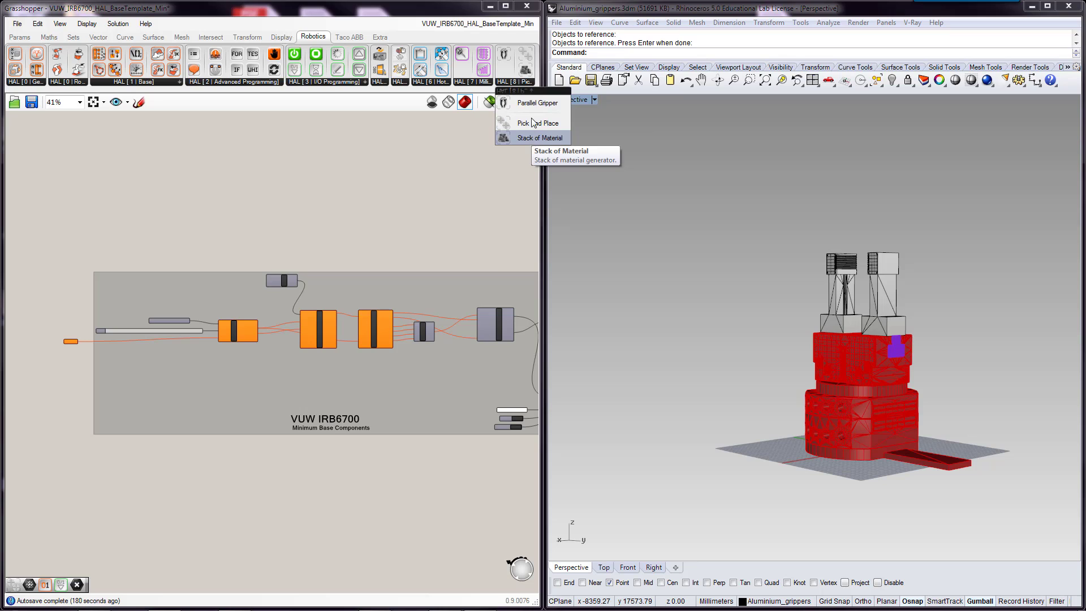
click(532, 102)
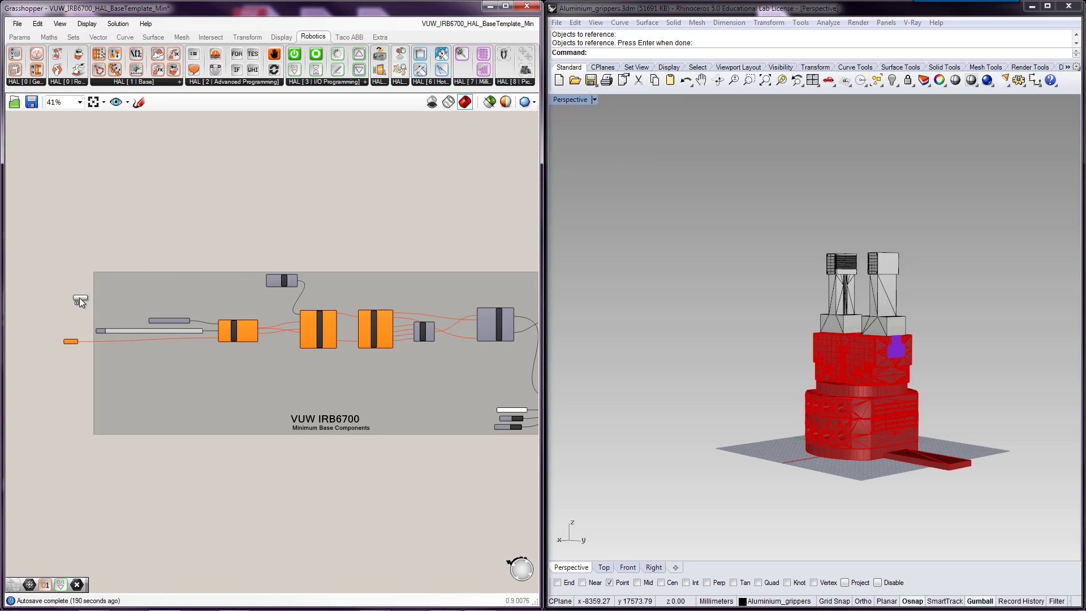
drag(79, 298, 38, 310)
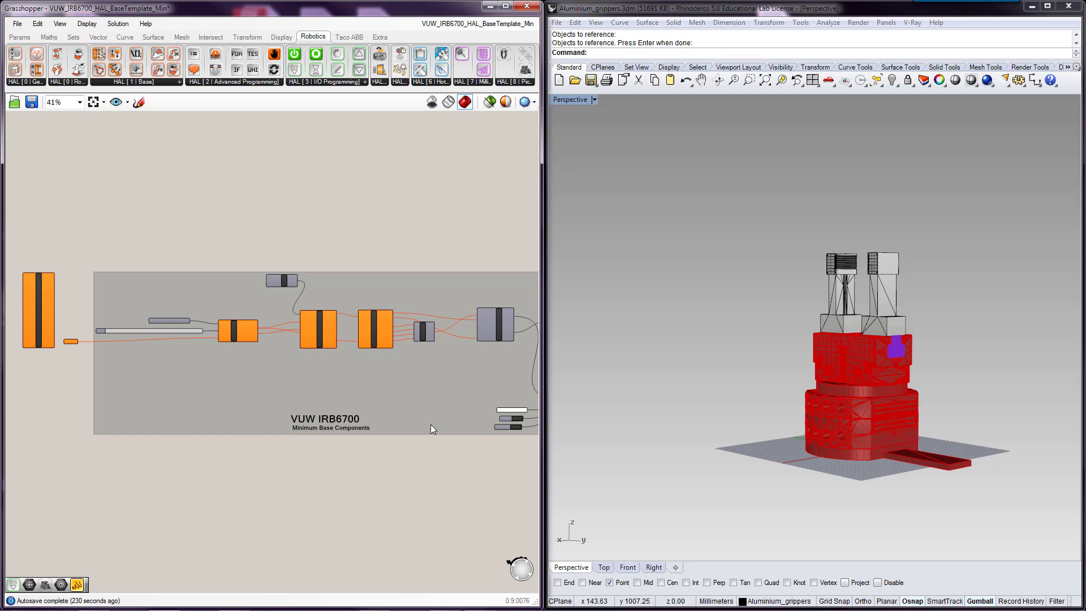
In Rhino, turn the entire gripper model upside down with Rotate3D, using a rotation axis from 0,0 along the Y axis
right_drag(301, 476, 366, 475)
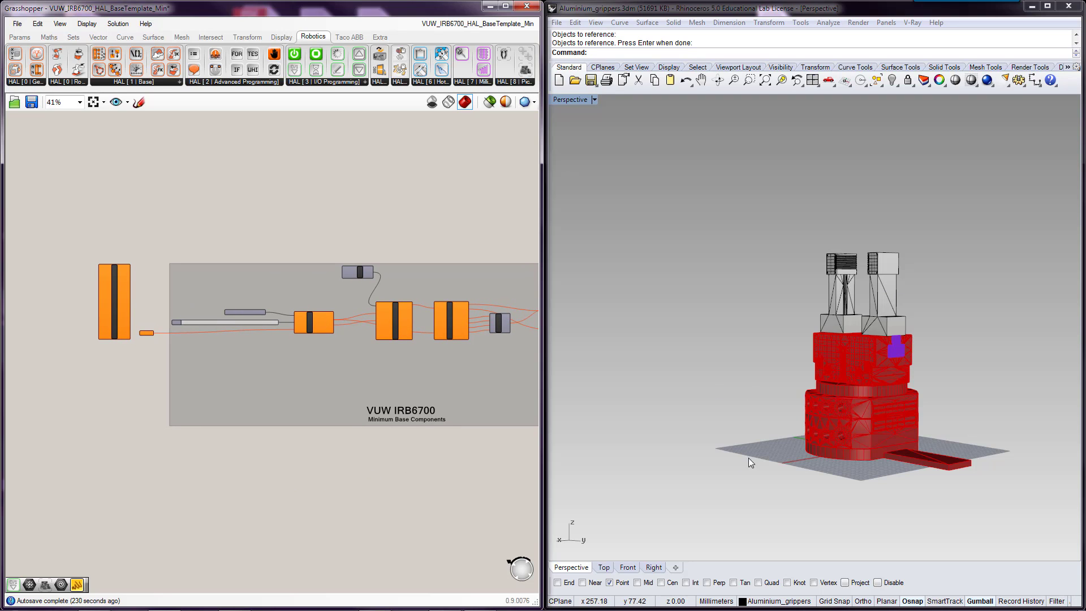
right_drag(748, 457, 856, 451)
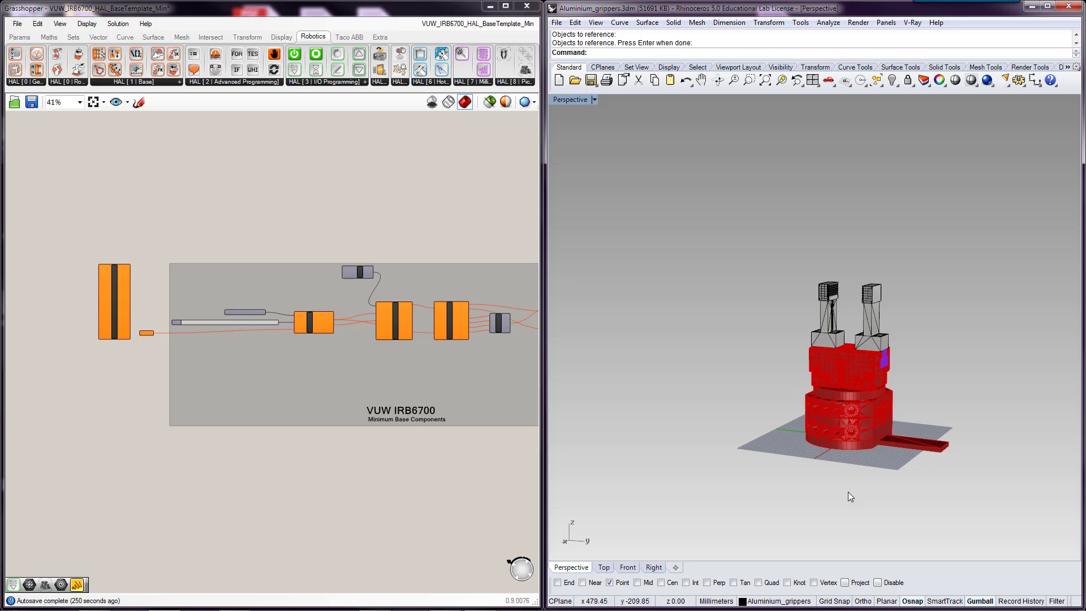
drag(750, 234, 983, 490)
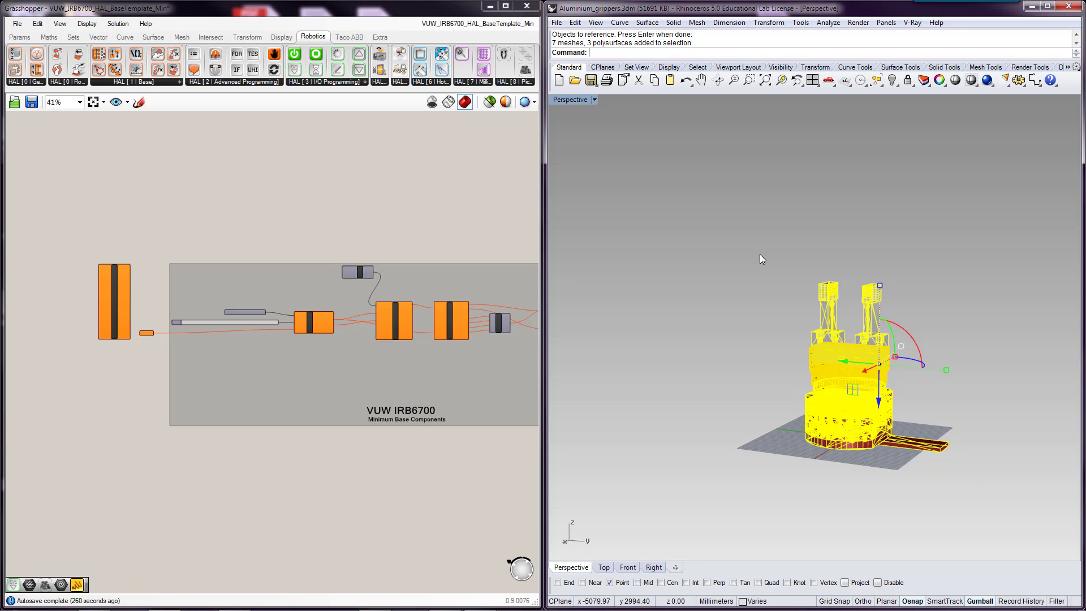
text(Ro)
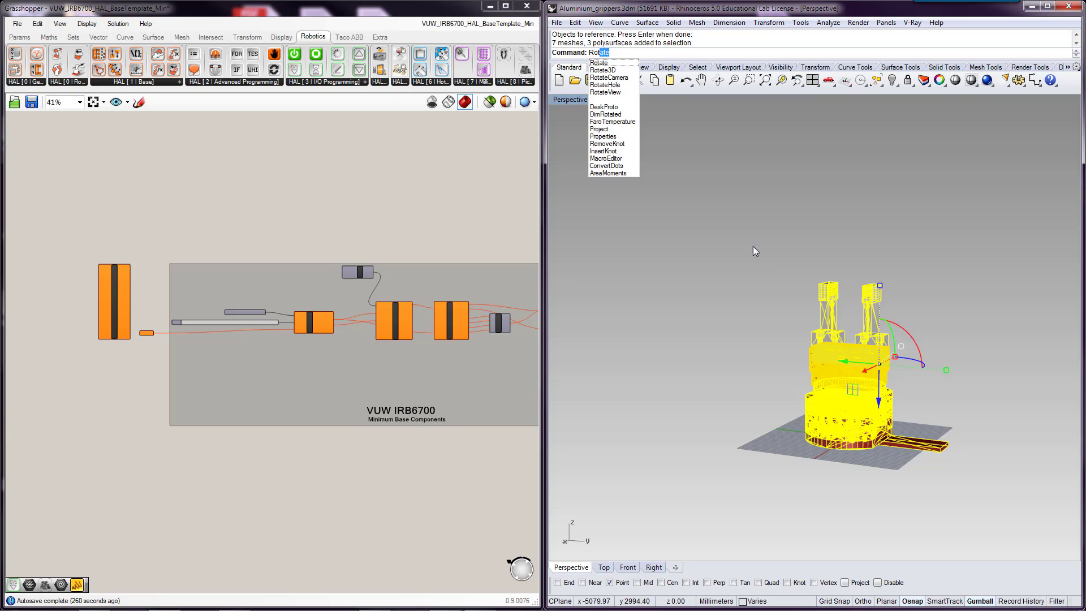
text(t)
key(Down)
key(Return)
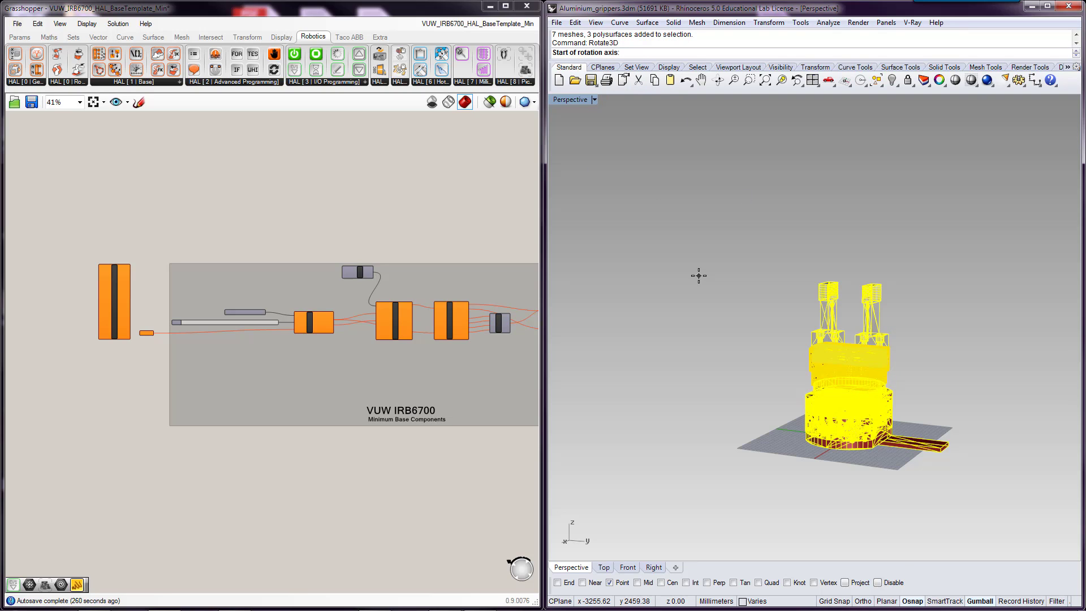
text(0,0)
key(Return)
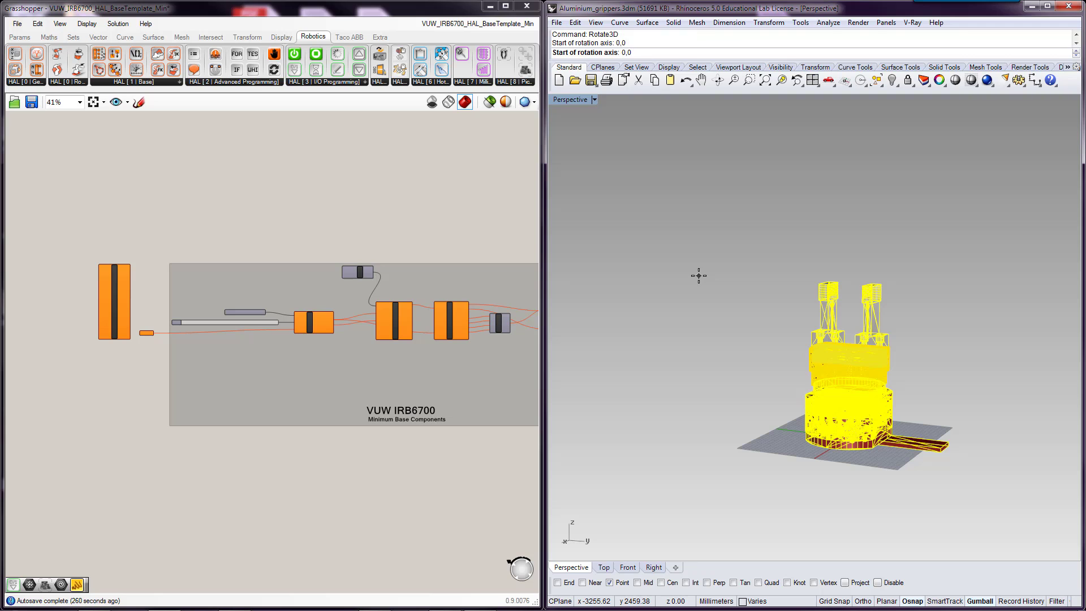
click(699, 403)
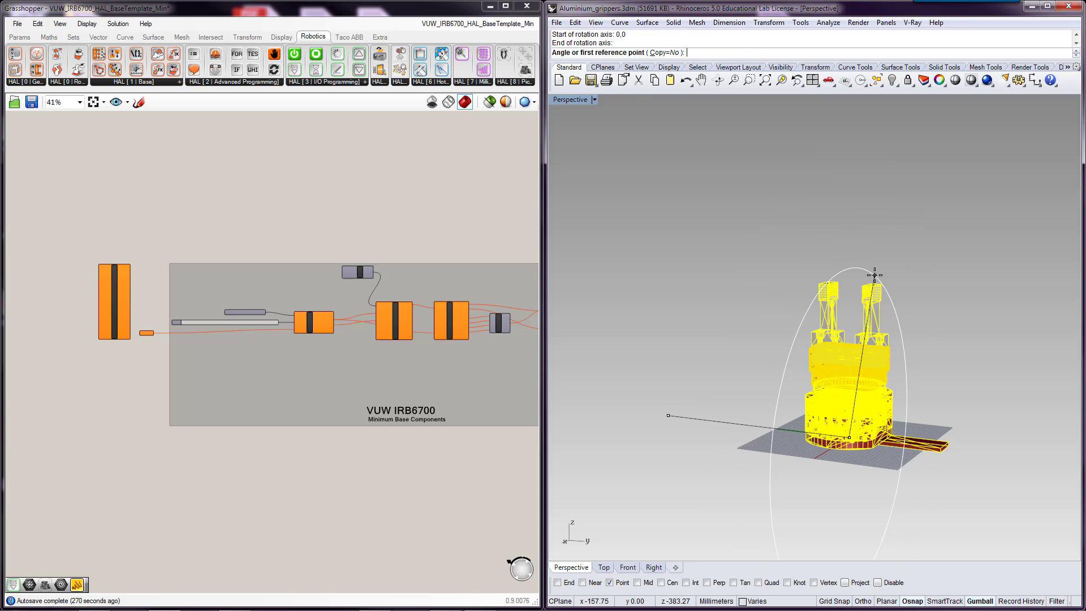
key(F8)
click(875, 534)
key(F8)
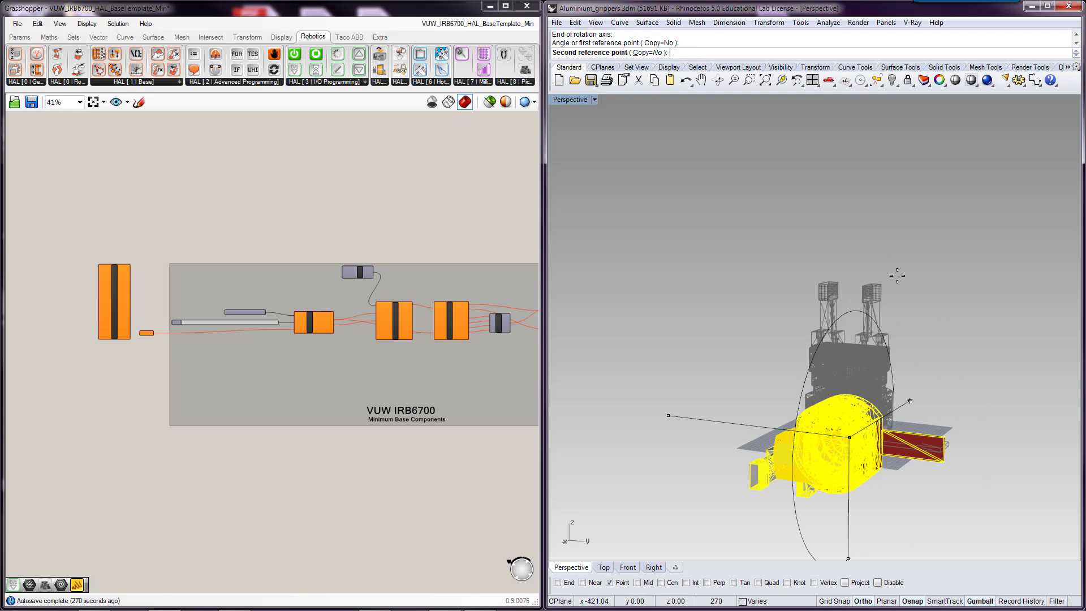
click(825, 259)
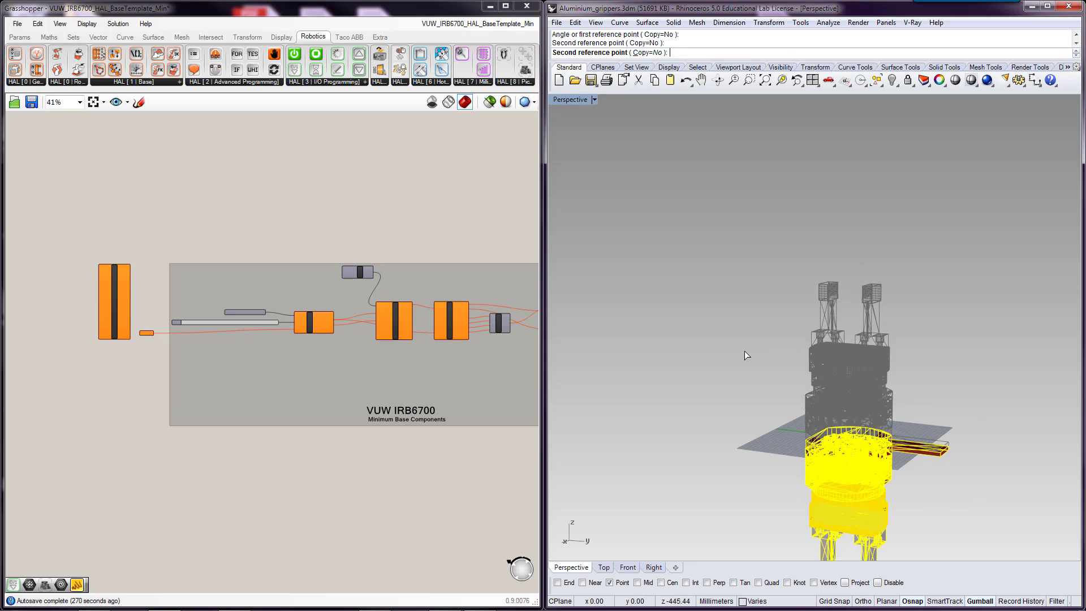
In Grasshopper, reposition the Gripper component and add a Geometry parameter on its input side near the Body input
scroll(829, 461, up, 5)
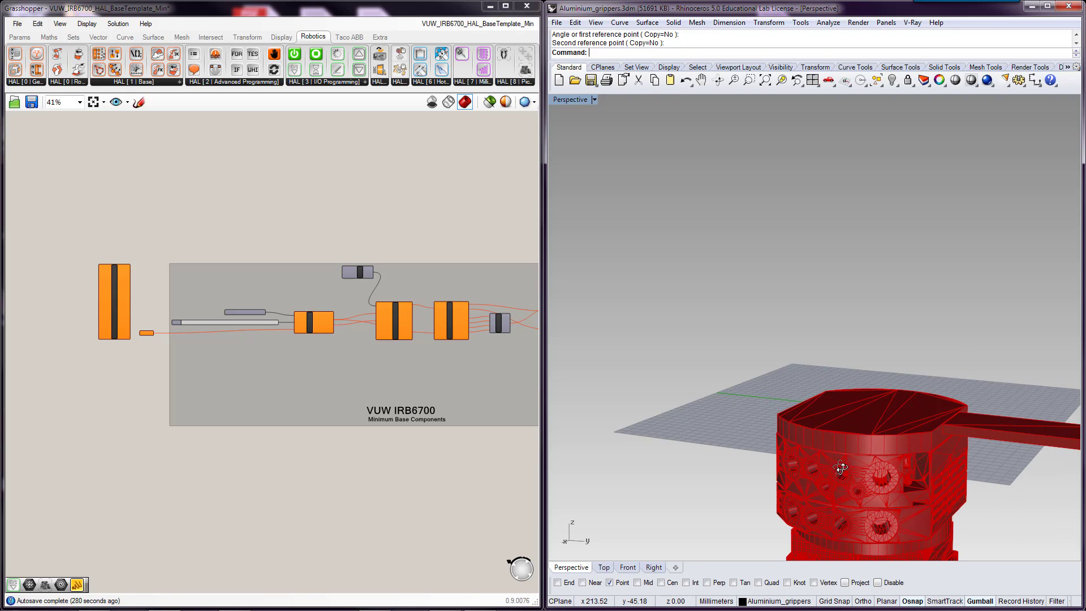
right_drag(946, 468, 836, 456)
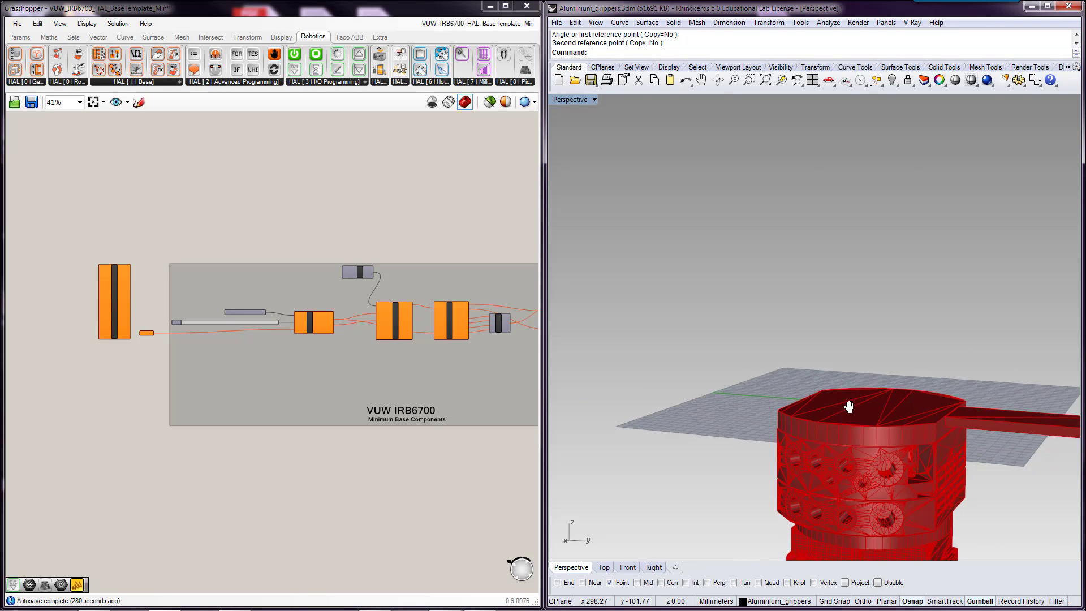
shift+right_drag(848, 407, 821, 274)
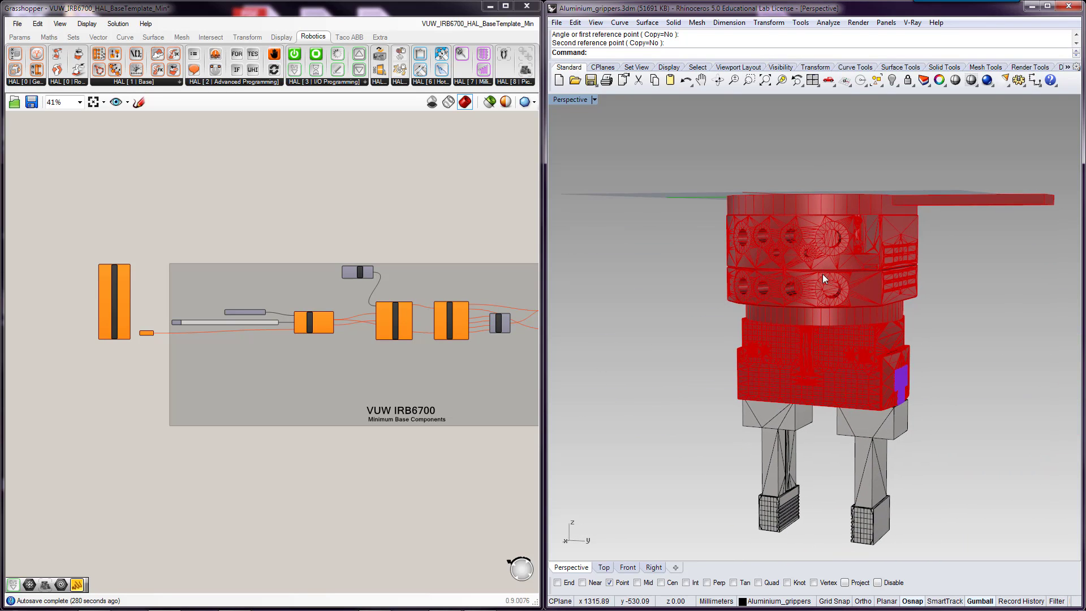
right_drag(142, 377, 322, 380)
scroll(307, 320, up, 6)
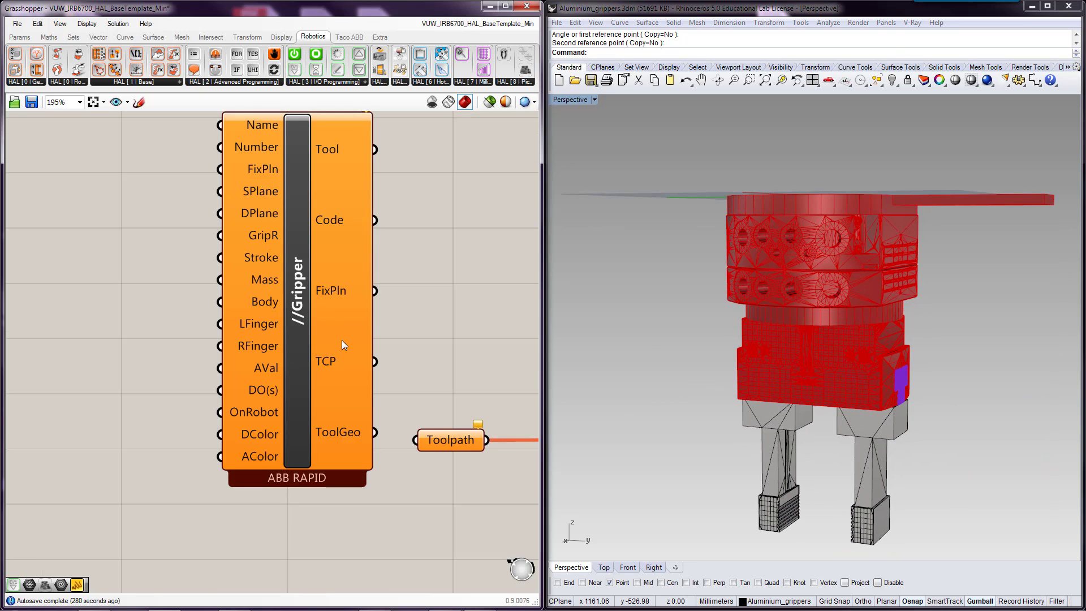
drag(316, 293, 269, 307)
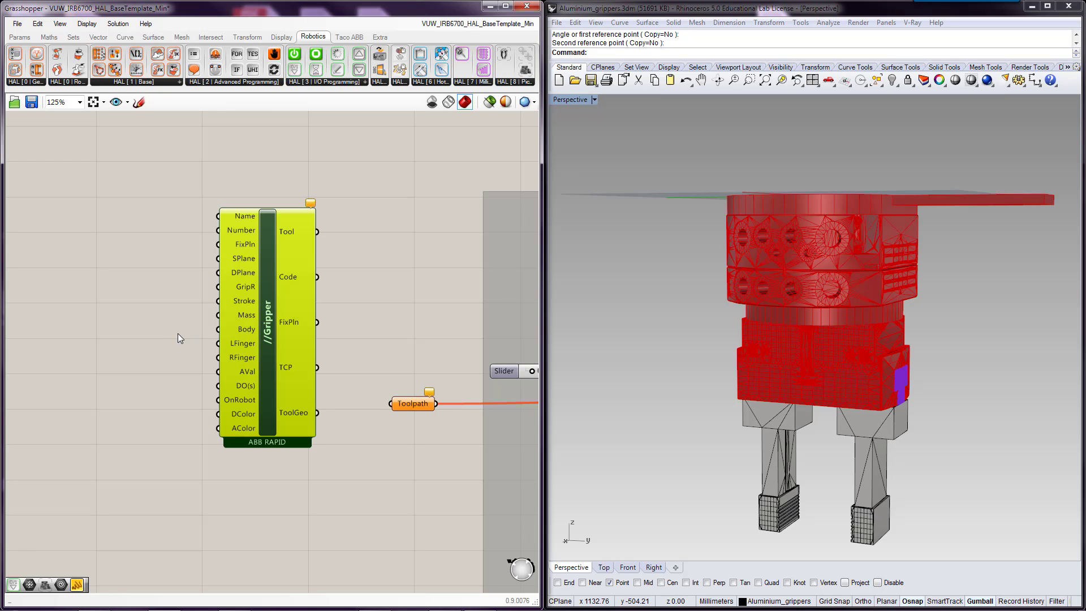
double_click(135, 328)
text(g)
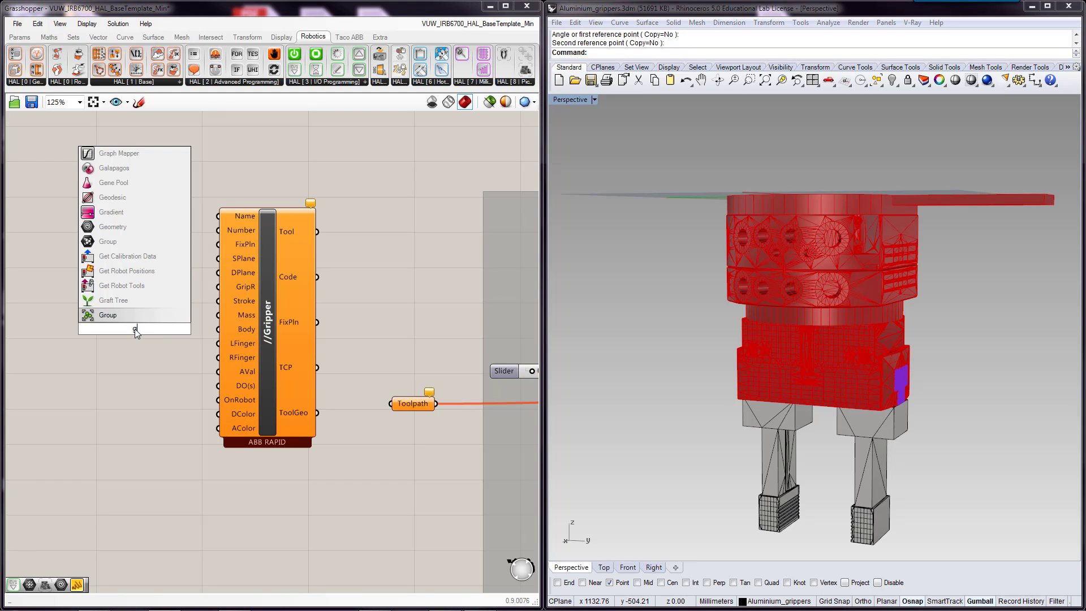
text(eo)
key(Return)
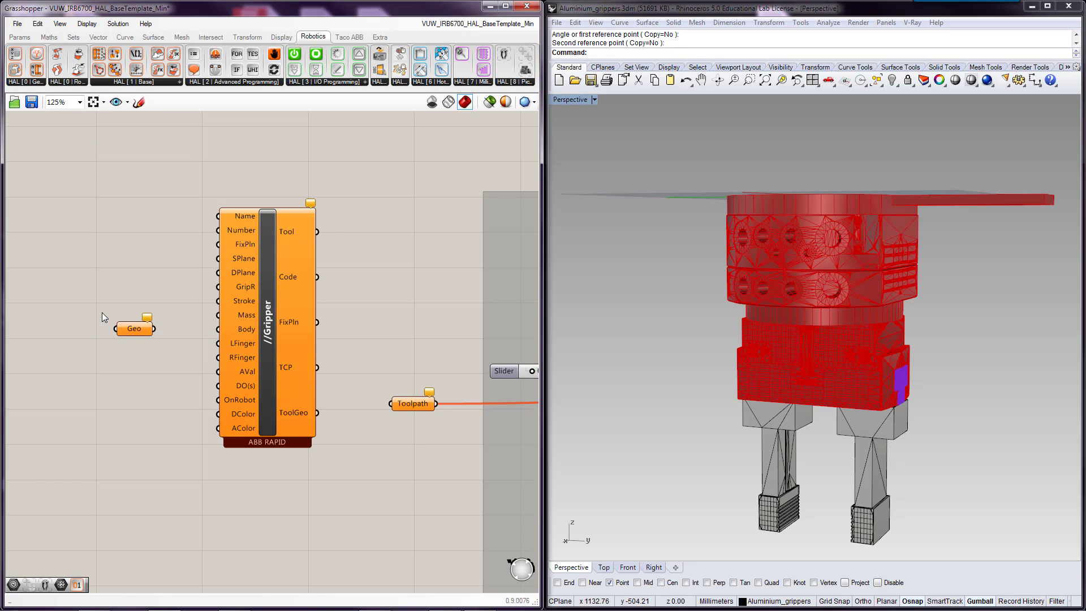
Reference all the gripper's body meshes without the fingers in the Geometry parameter and connect it to the Body input
mouse_move(136, 329)
mouse_down()
mouse_move(136, 345)
mouse_move(136, 330)
mouse_up()
right_click(138, 331)
click(205, 506)
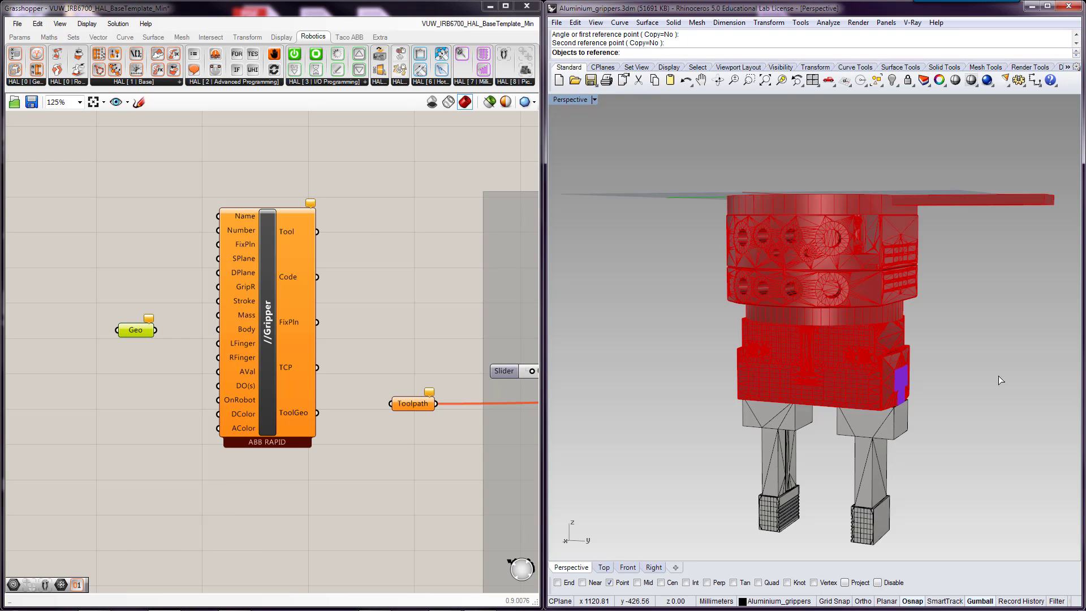
drag(1002, 383, 883, 341)
drag(652, 165, 652, 165)
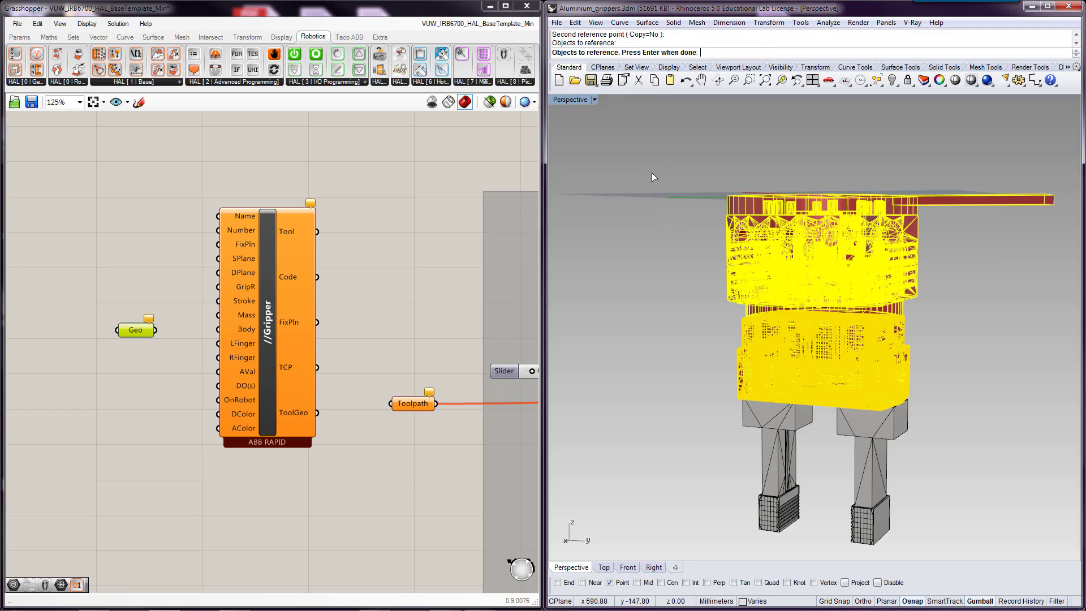
key(Return)
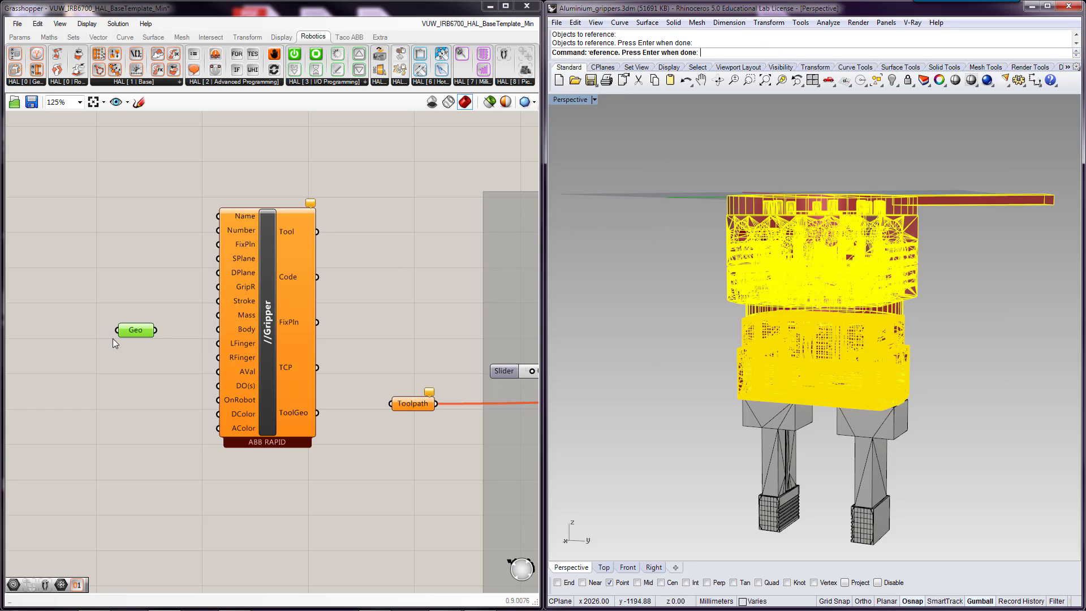
drag(156, 329, 218, 329)
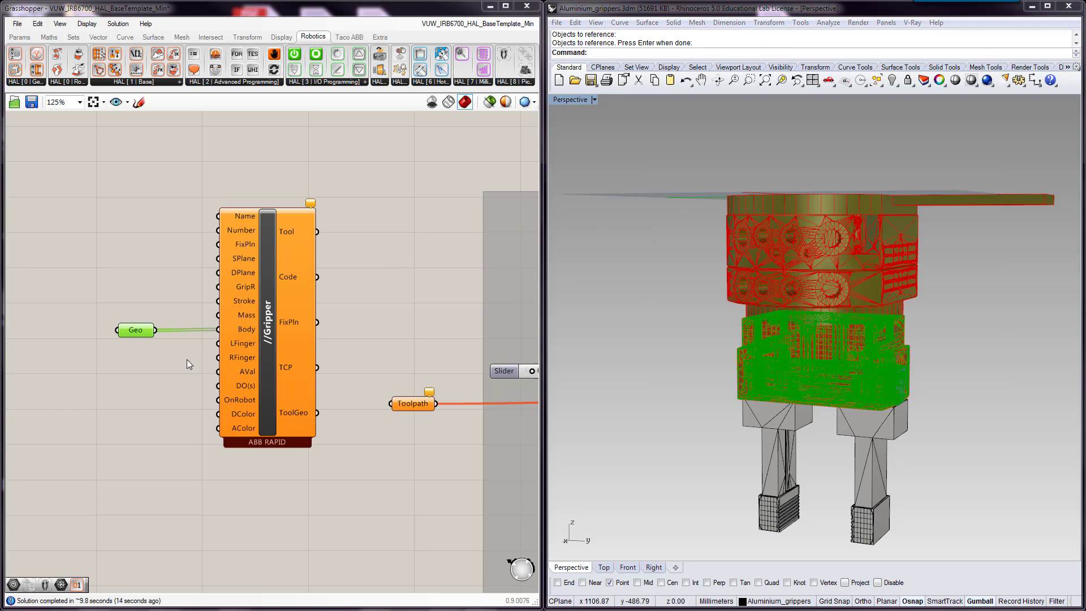
Add a second Geometry parameter below the first and place a copy of it underneath
double_click(143, 359)
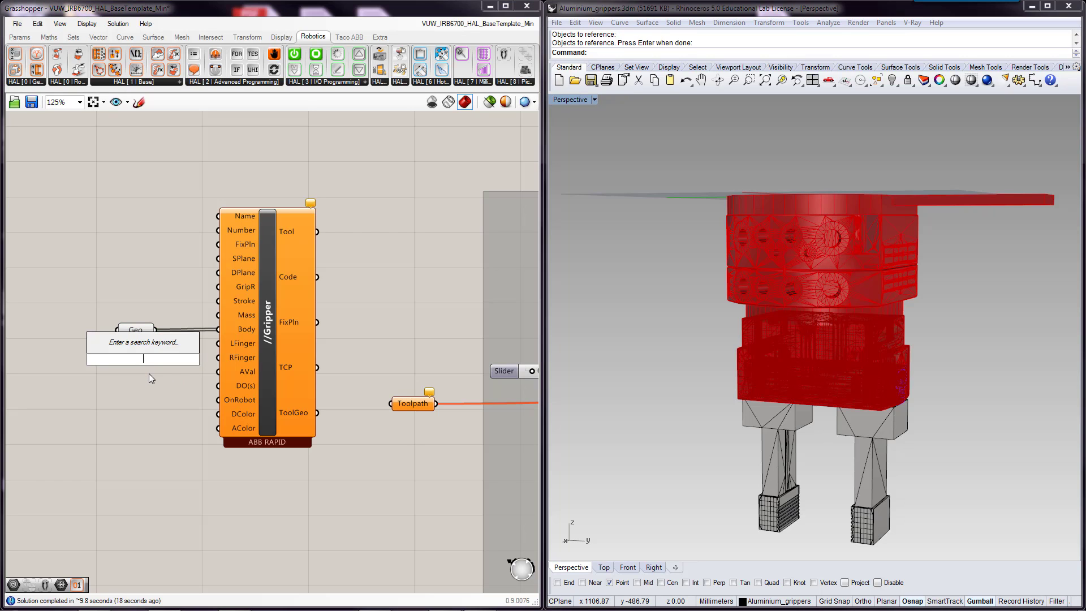
text(geo)
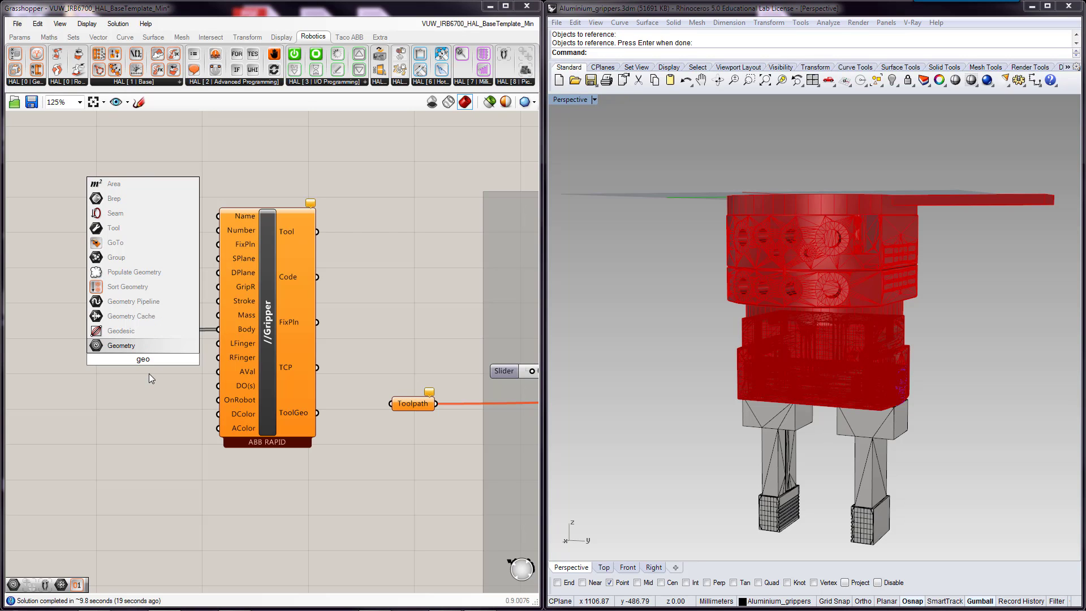
key(Return)
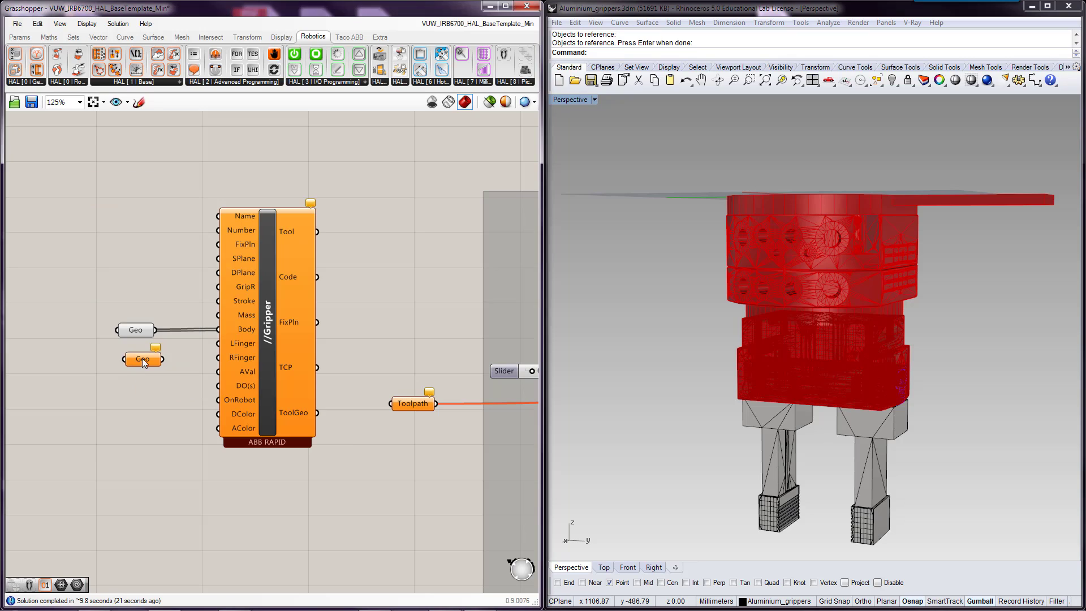
key(ctrl+c)
key(ctrl+v)
drag(158, 367, 144, 385)
Reference the left gripper finger as a single geometry in the second Geometry parameter
click(145, 359)
right_click(145, 361)
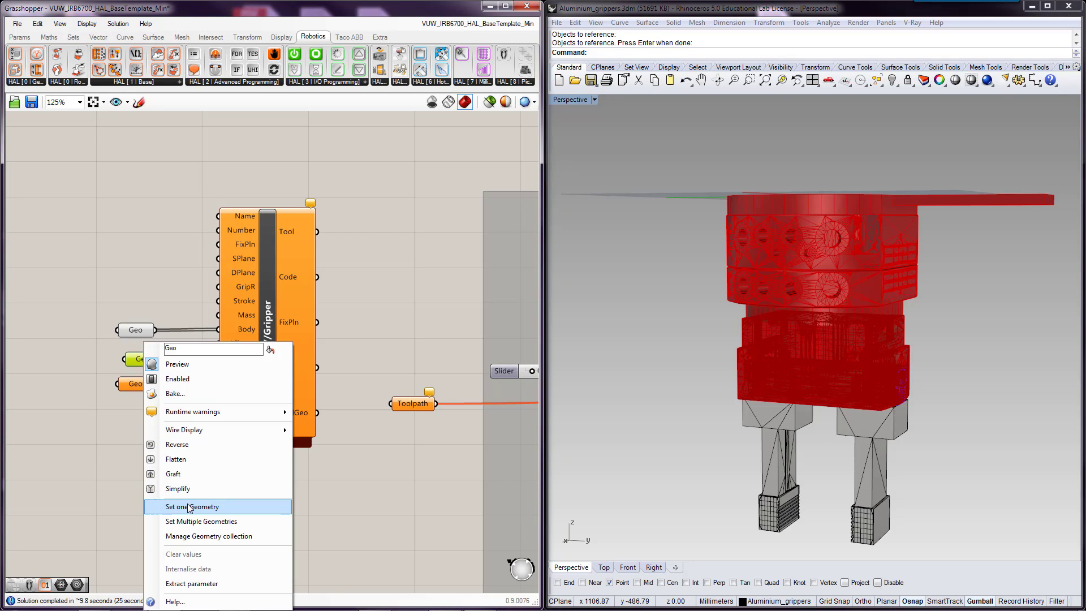
click(170, 504)
click(755, 460)
key(Return)
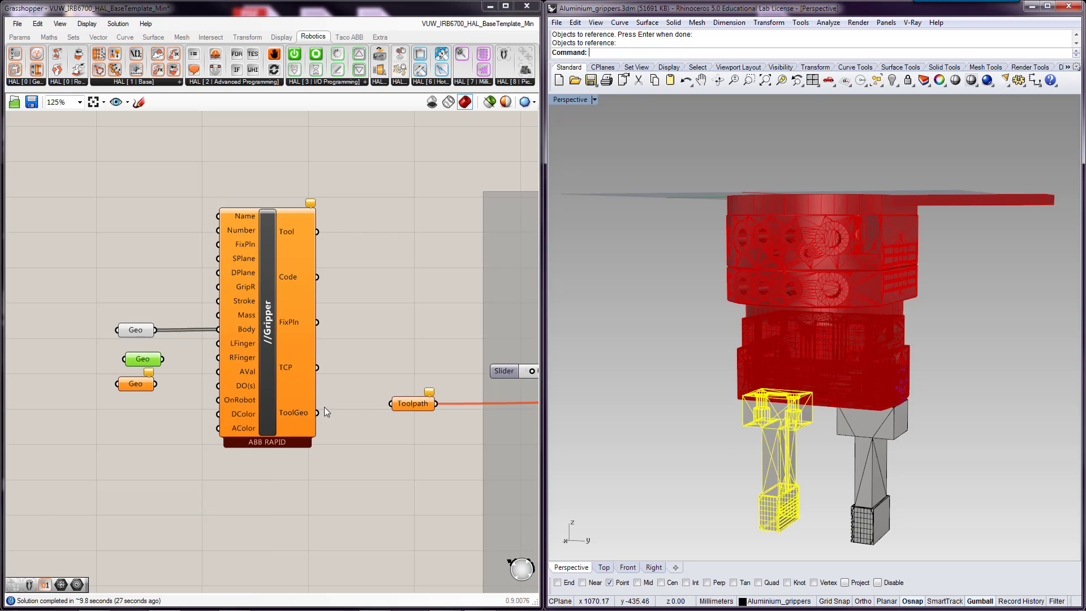
Reference the right gripper finger as a single geometry in the third Geometry parameter
click(144, 384)
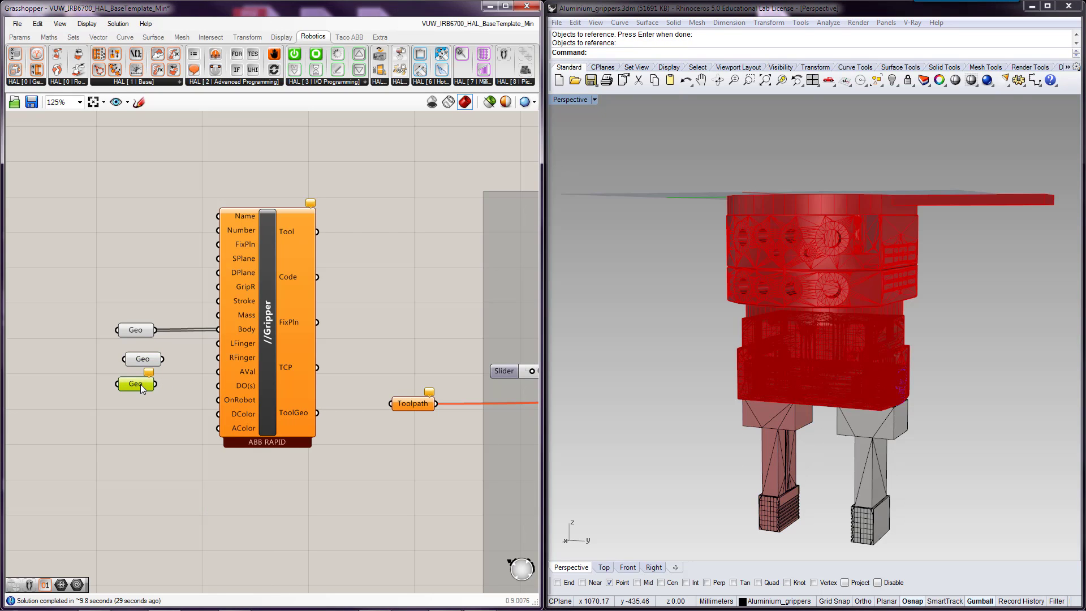
right_click(144, 384)
click(214, 509)
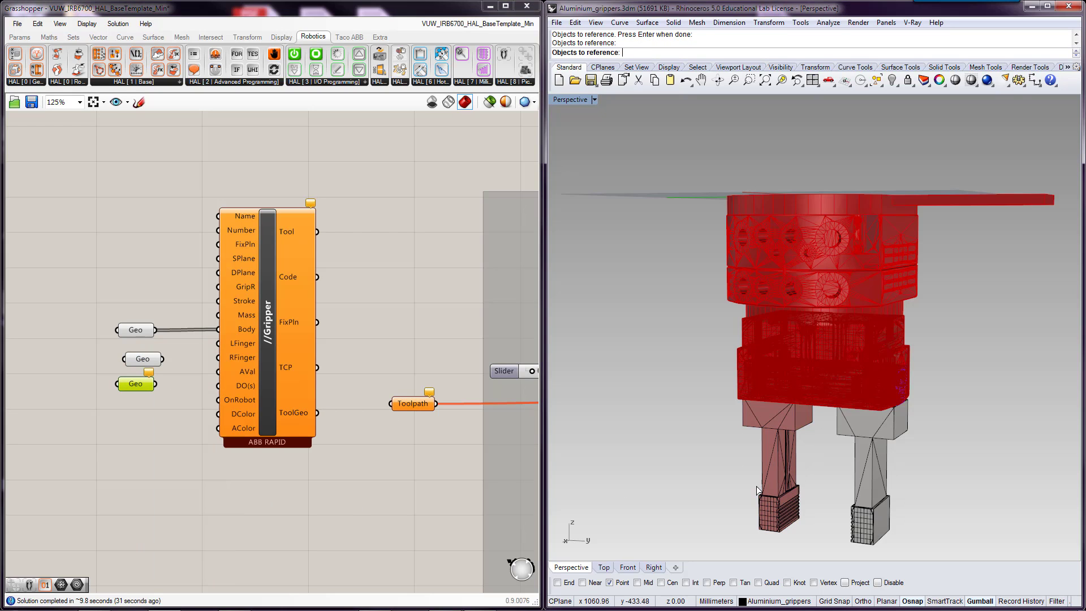
click(871, 464)
Connect the two finger Geometry parameters to the Gripper's LFinger and RFinger inputs and align them under the body parameter
drag(162, 358, 217, 343)
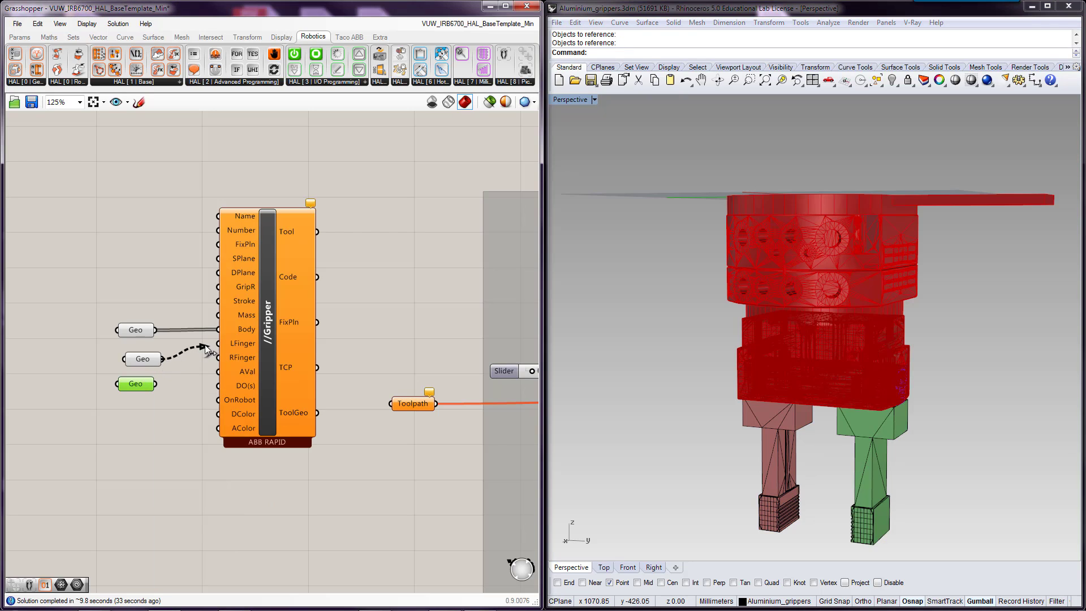
drag(145, 359, 138, 346)
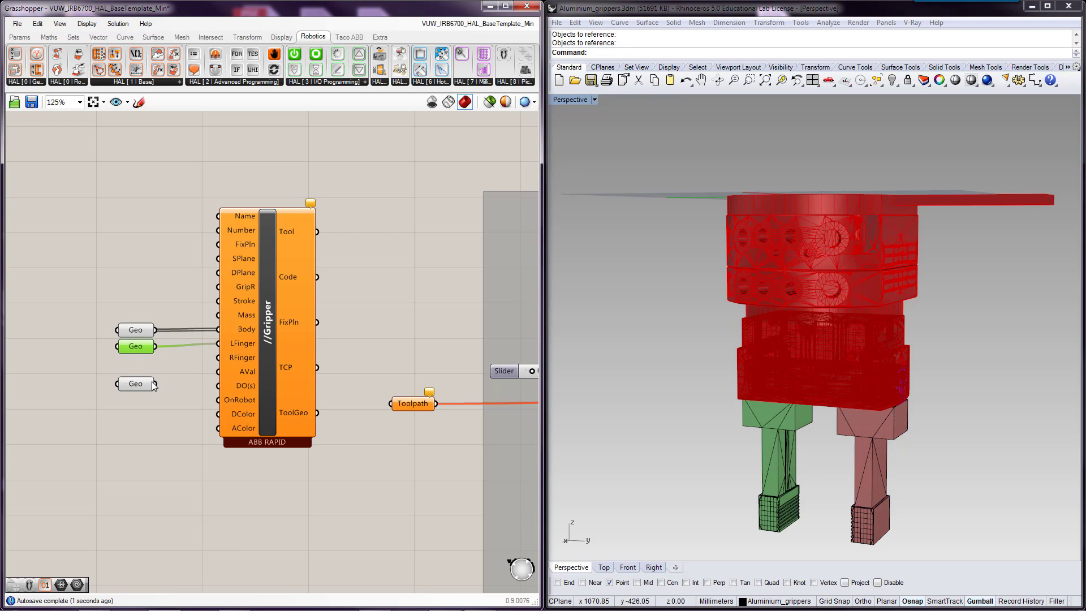
drag(139, 384, 218, 358)
Rename the Geometry parameter that feeds the Gripper's Body input to "Body"
click(141, 331)
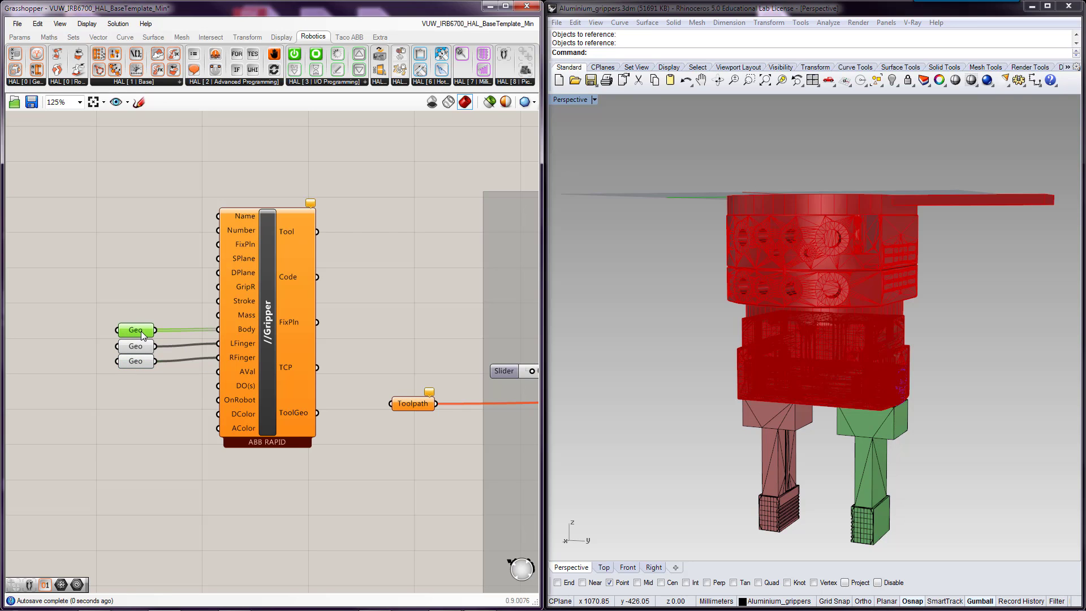
right_click(141, 331)
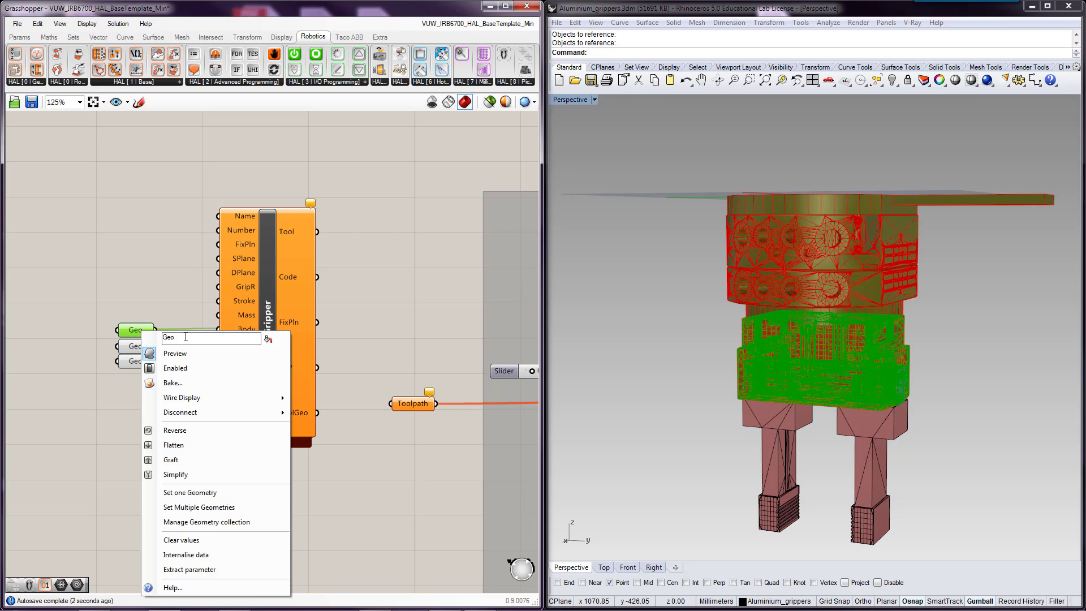
text(Body)
key(Return)
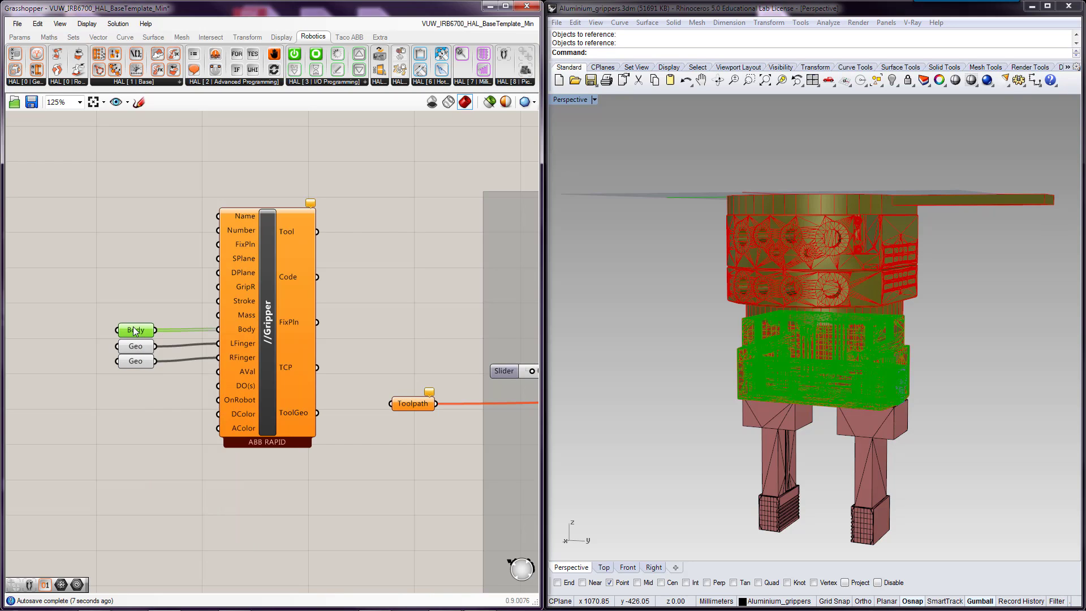
click(147, 288)
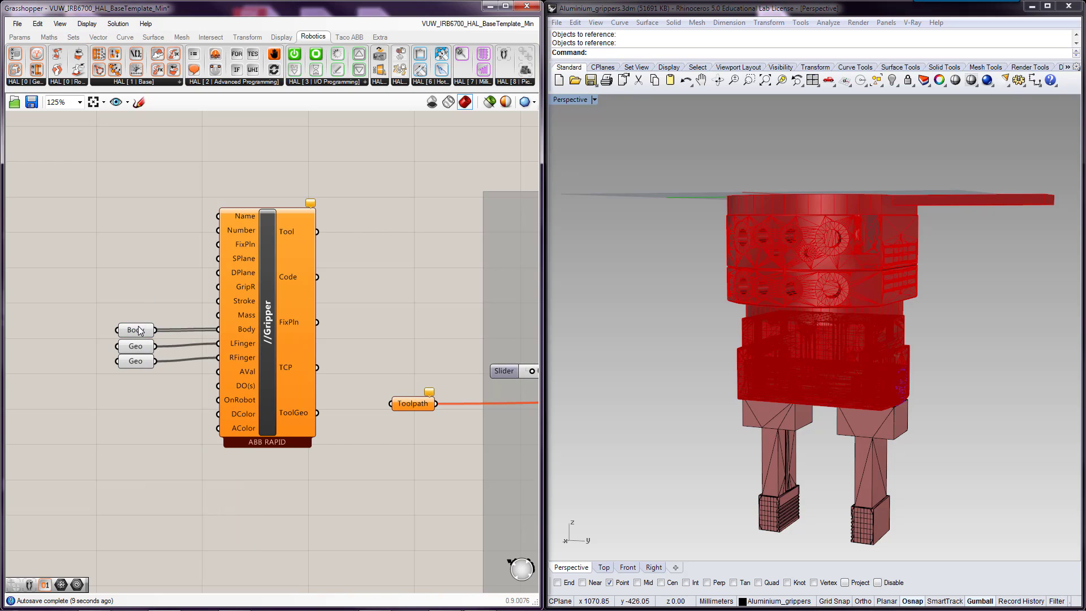
right_click(140, 331)
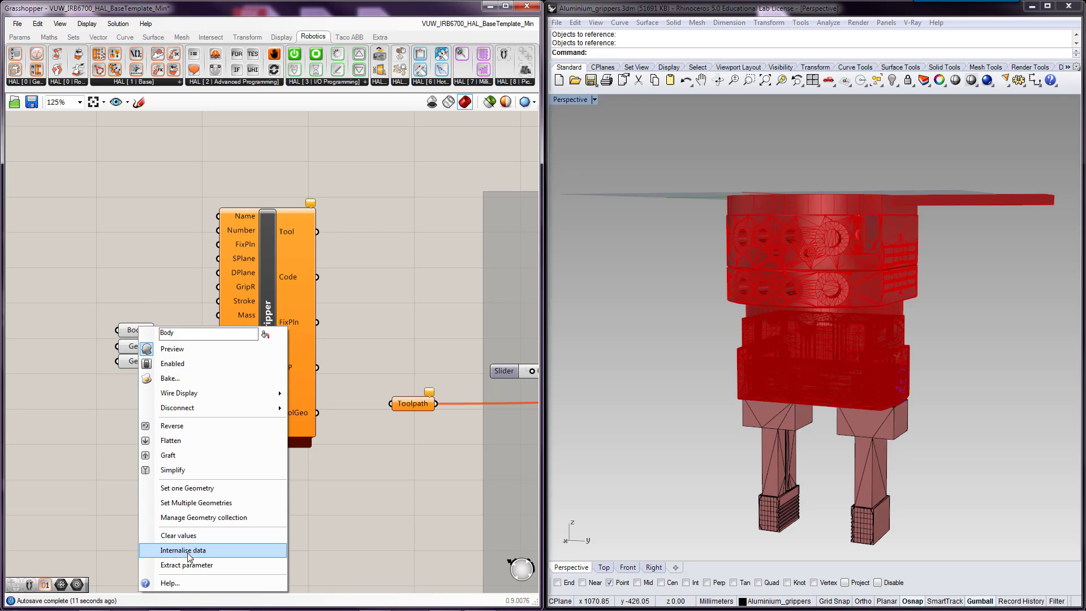
click(98, 424)
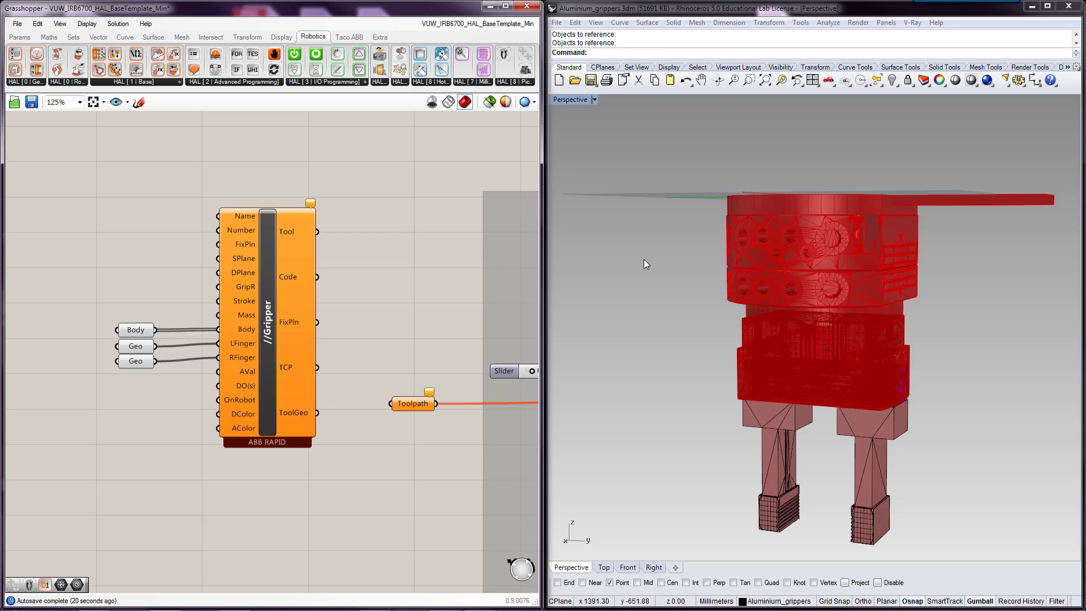
Turn off the preview of the Body parameter and both finger Geometry parameters
click(136, 329)
right_click(136, 329)
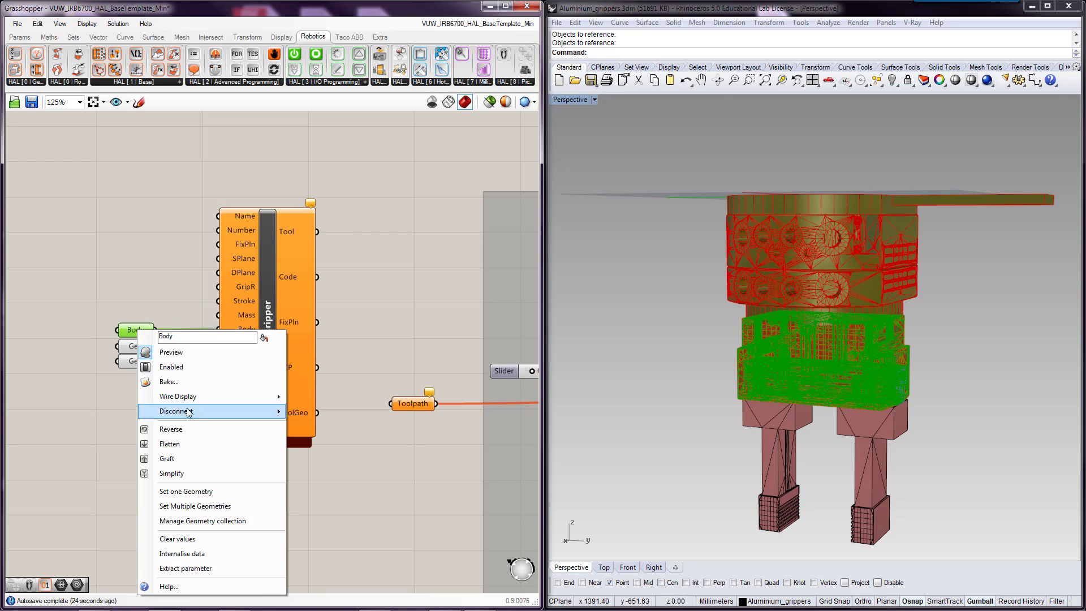
click(176, 352)
click(137, 346)
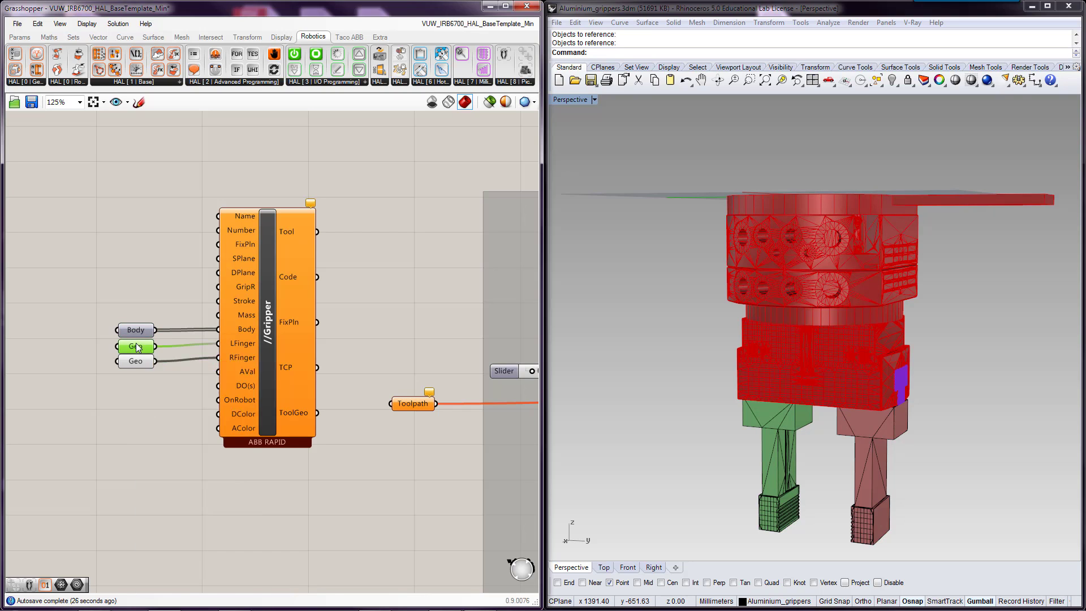
right_click(137, 346)
click(177, 369)
click(140, 362)
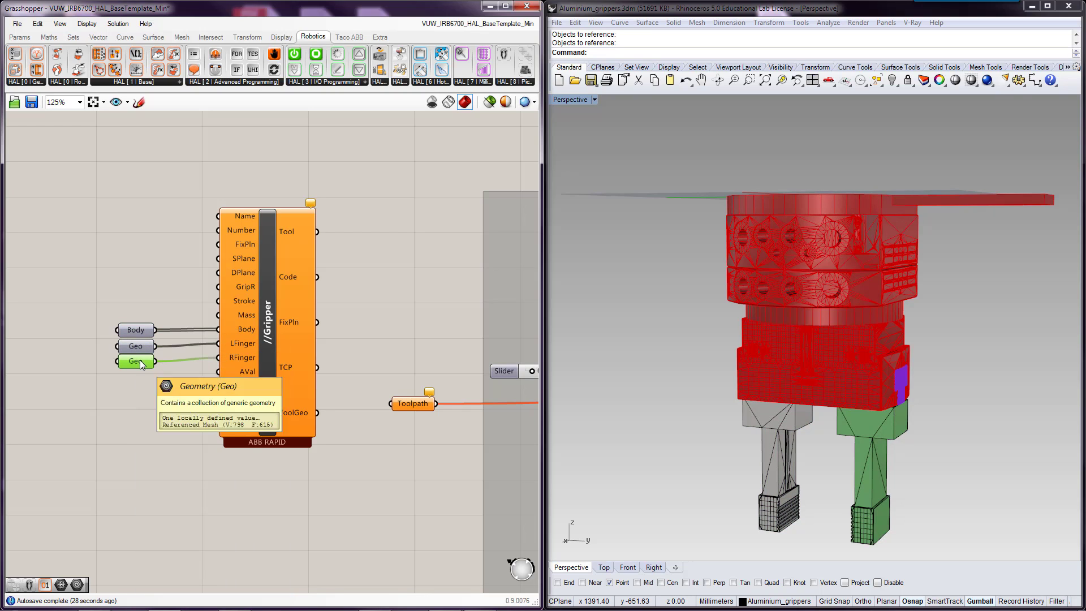
right_click(140, 362)
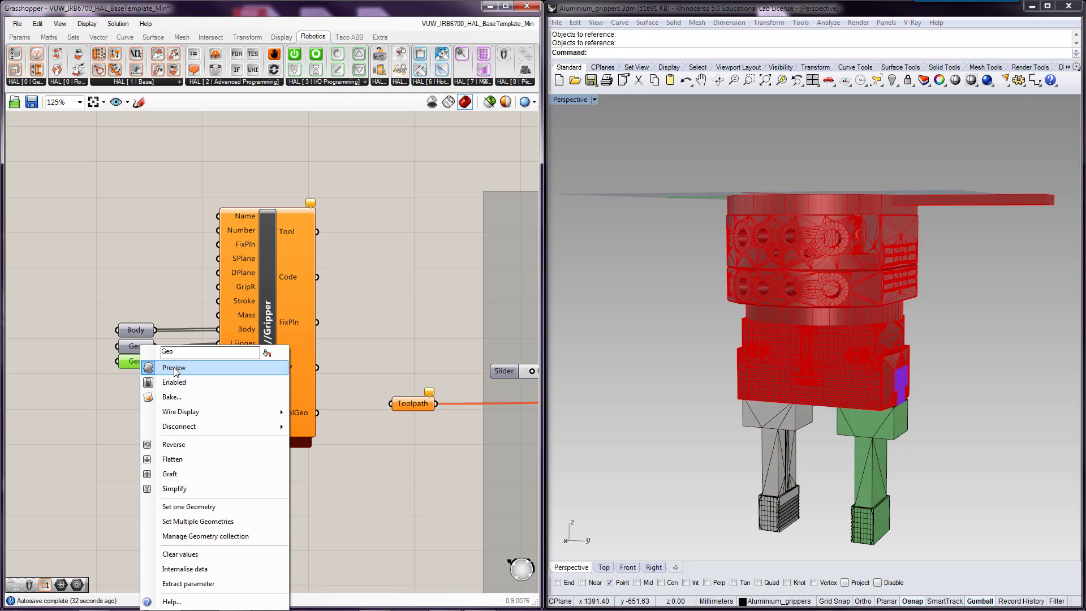
click(176, 368)
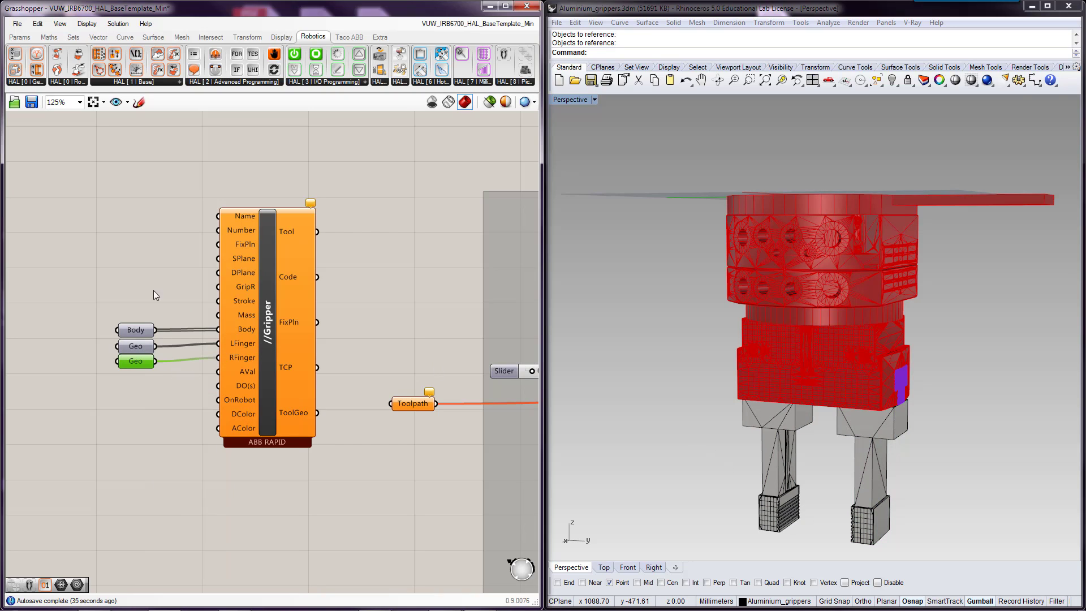
click(177, 304)
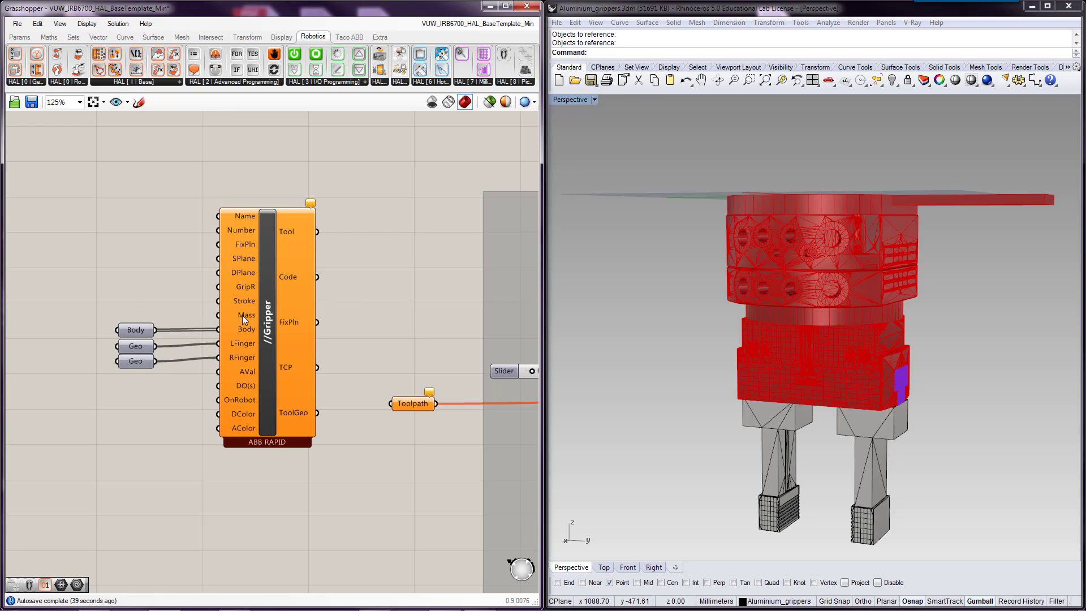
Add a number slider set to 4.5, connect it to the Gripper's Mass input and align it above the Body parameter
double_click(123, 300)
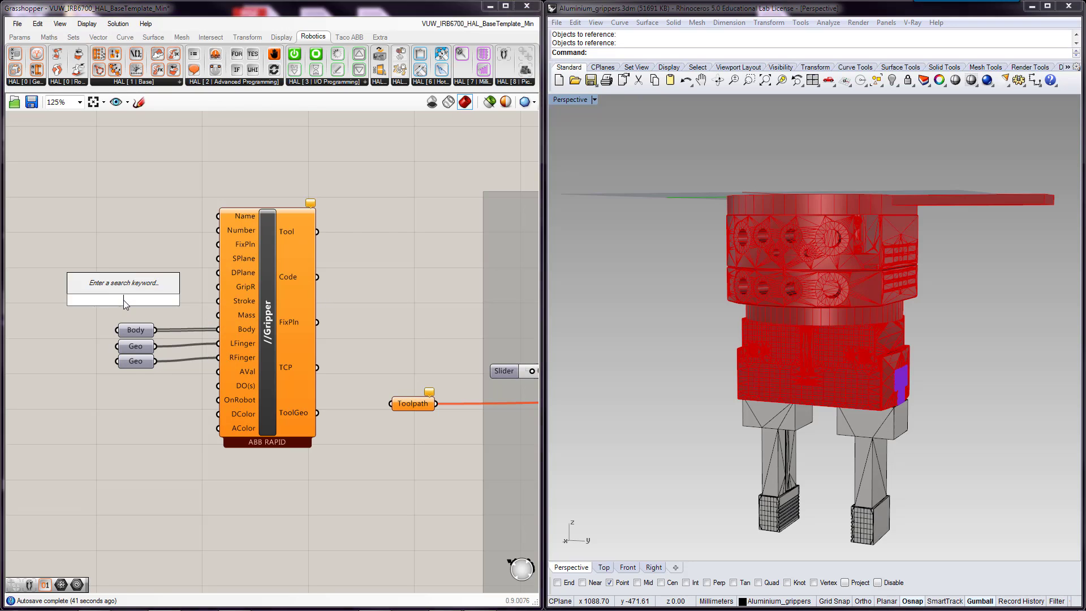
text(4.5)
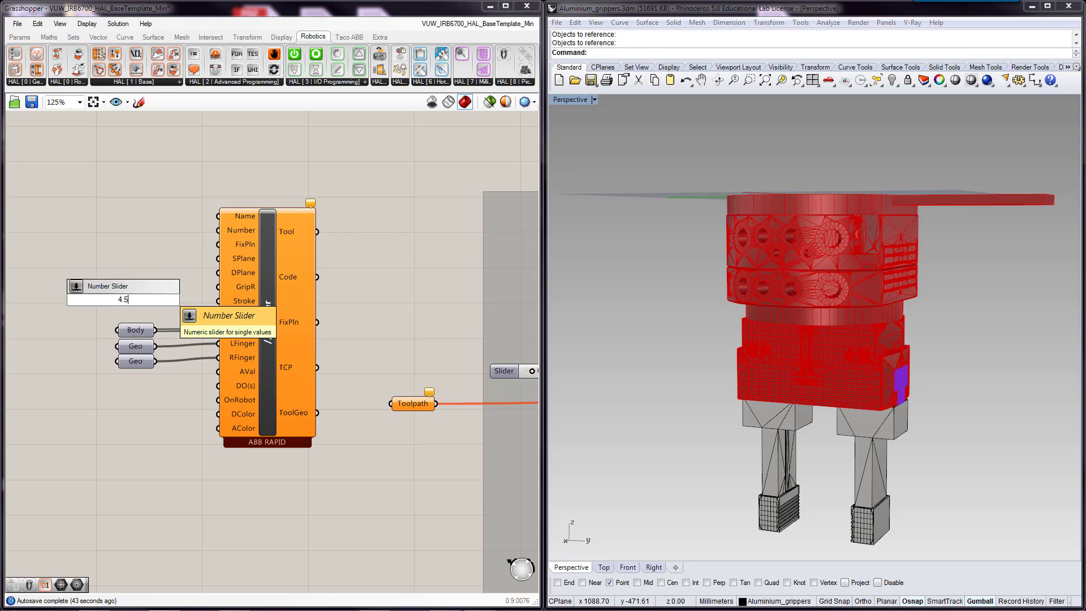
key(Return)
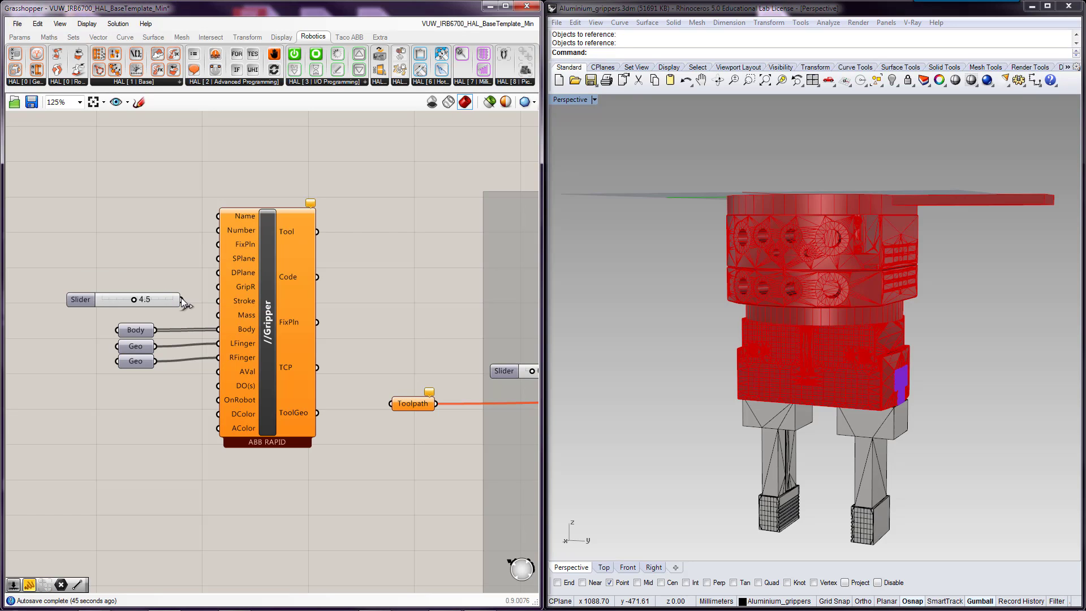
drag(180, 299, 218, 315)
drag(82, 300, 78, 315)
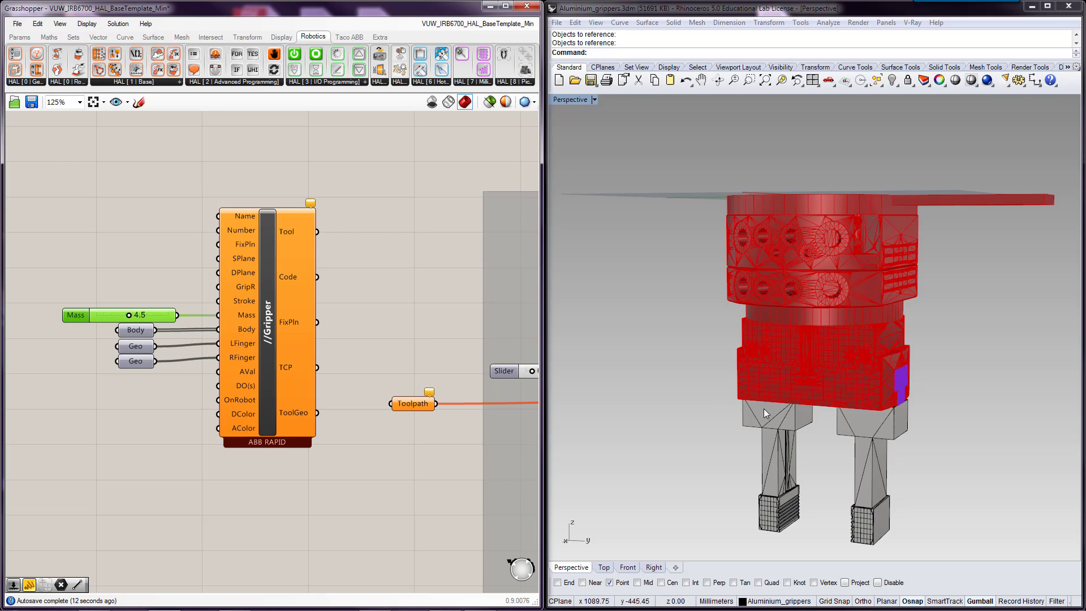
Add a number slider set to 25, connect it to the Gripper's Stroke input and align it above the Mass slider
double_click(109, 280)
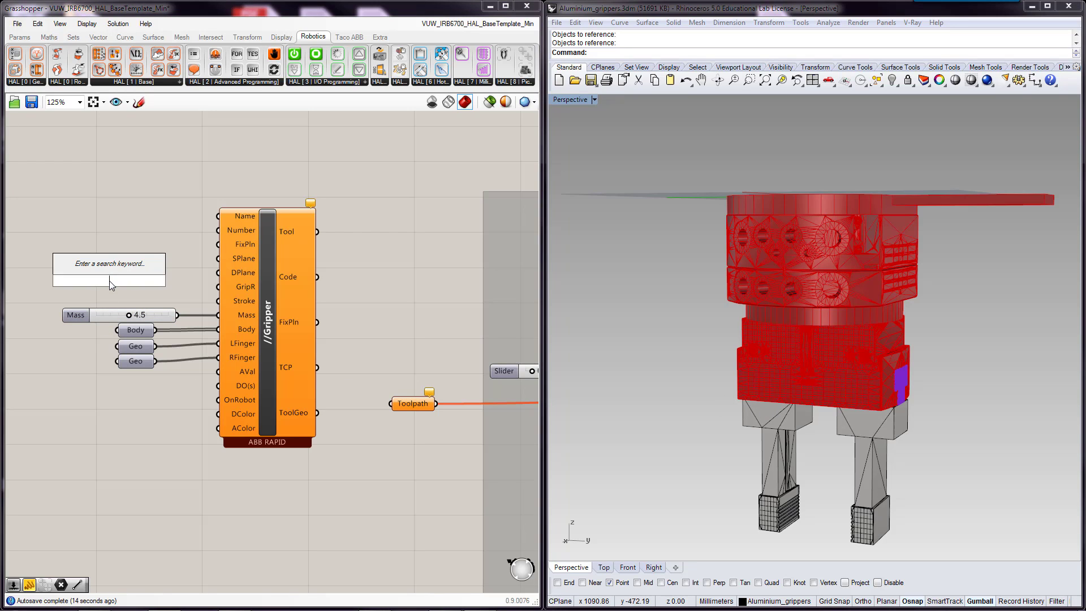
text(25)
key(Return)
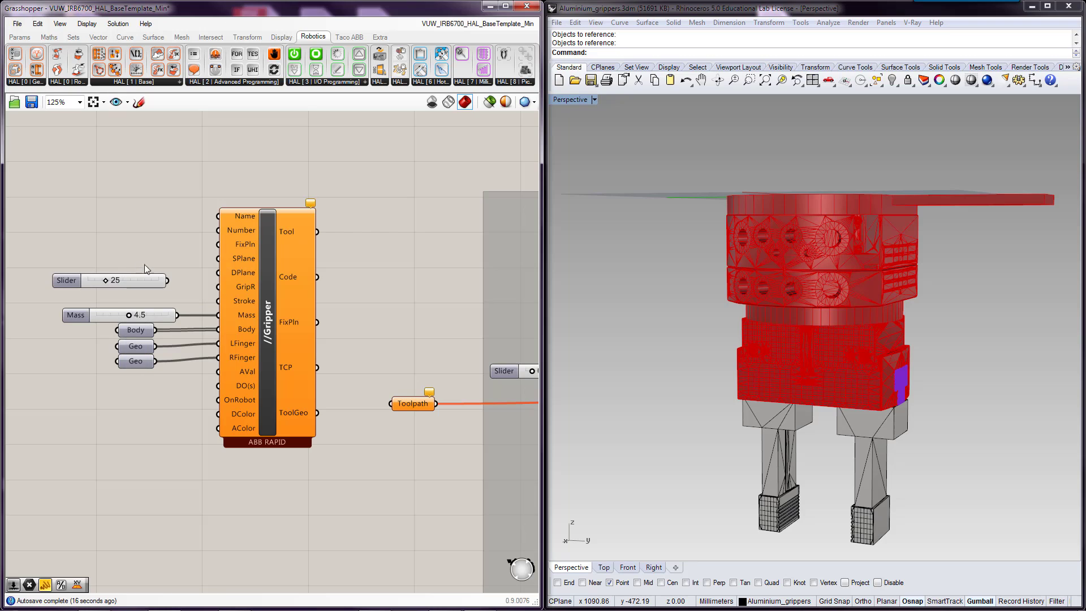
drag(165, 280, 218, 301)
drag(141, 279, 151, 299)
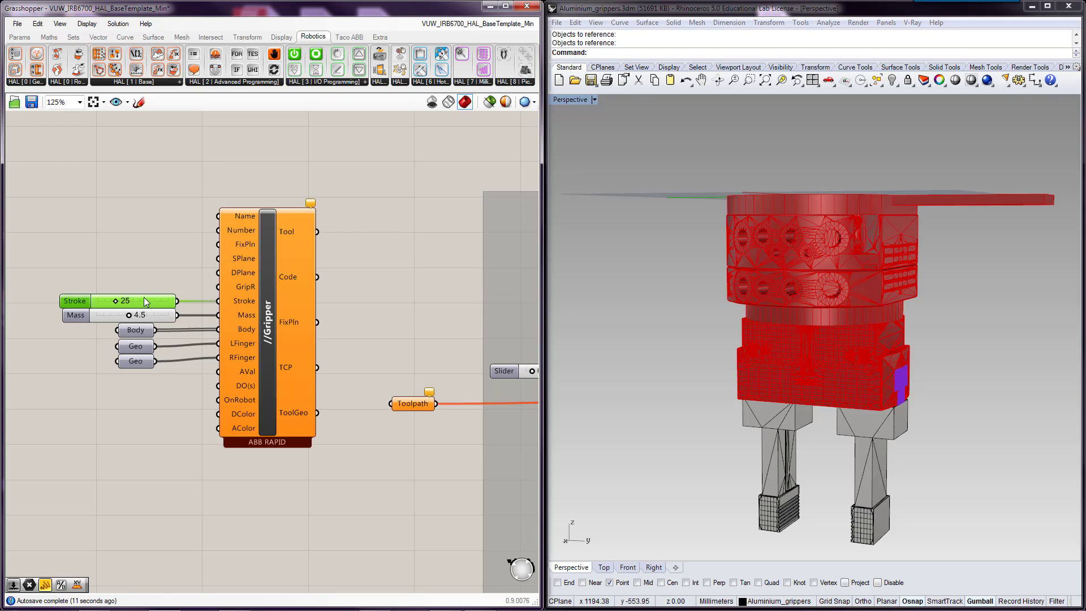
Add three XY Plane components and connect them to the Gripper's FixPln, SPlane and DPlane inputs
mouse_move(241, 287)
right_drag(699, 321, 701, 340)
right_drag(666, 276, 677, 399)
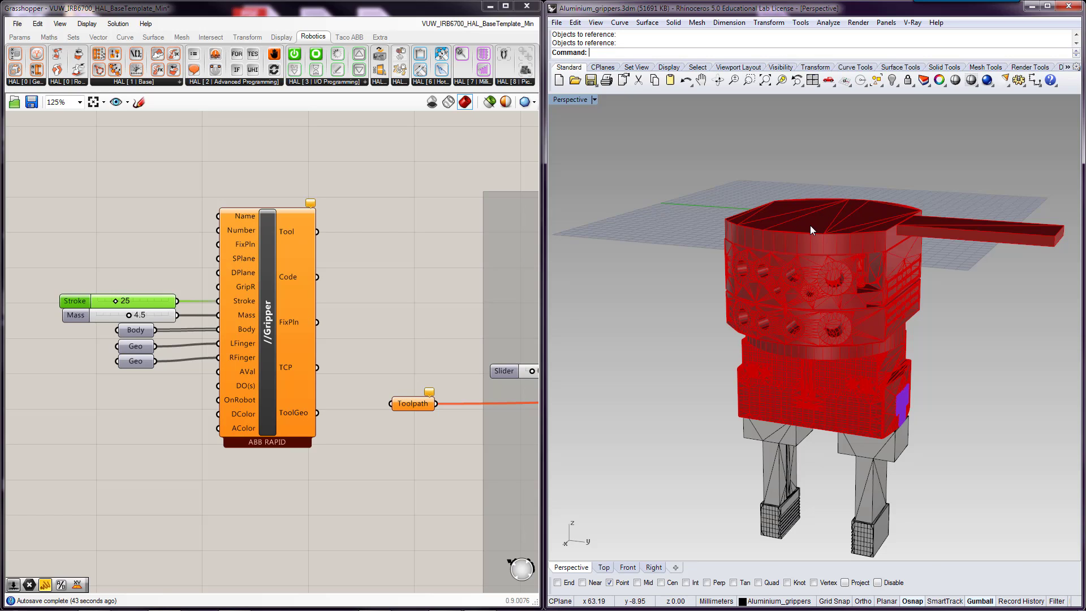
double_click(155, 233)
text(xy)
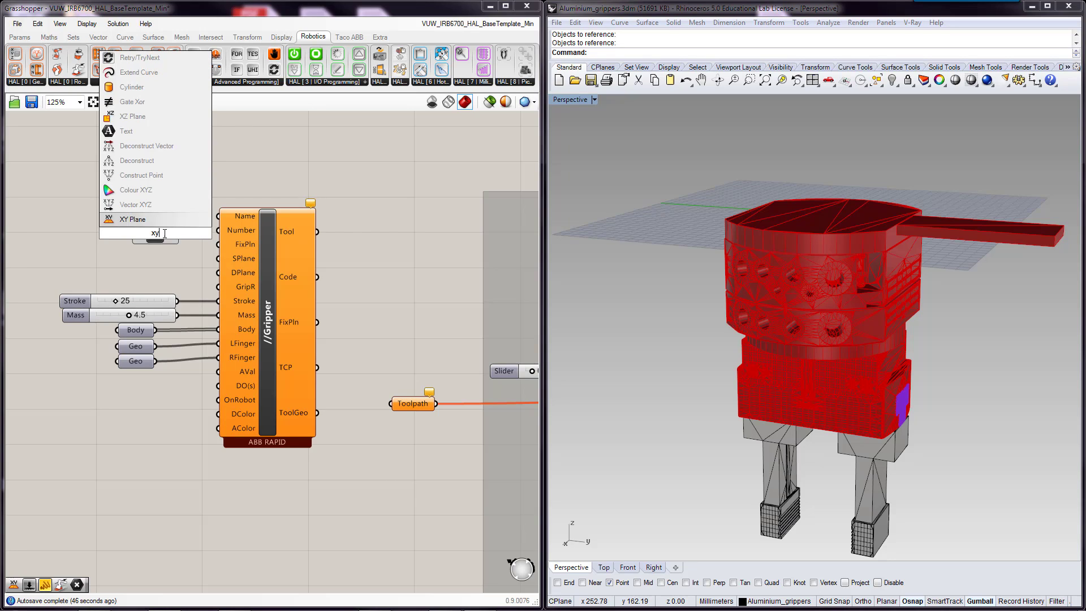
key(Return)
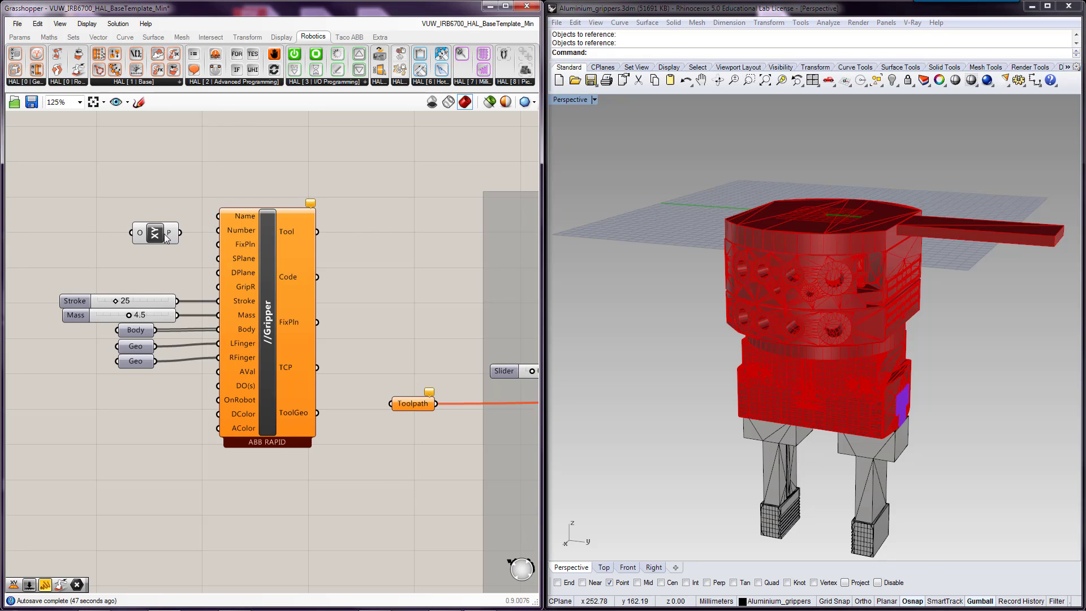
drag(165, 234, 217, 244)
drag(141, 247, 218, 273)
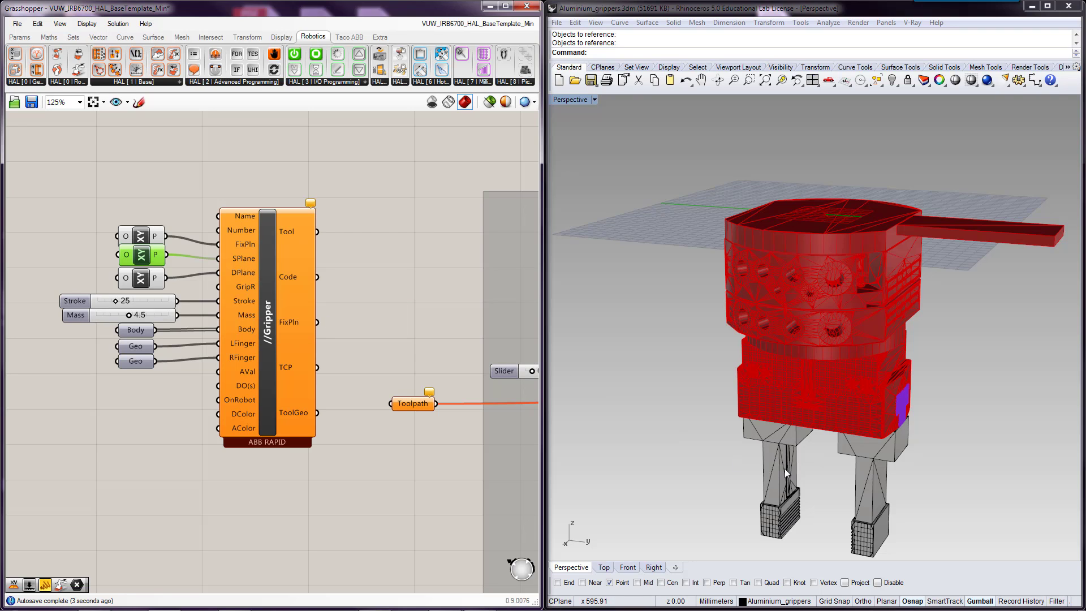
shift+right_drag(789, 416, 743, 245)
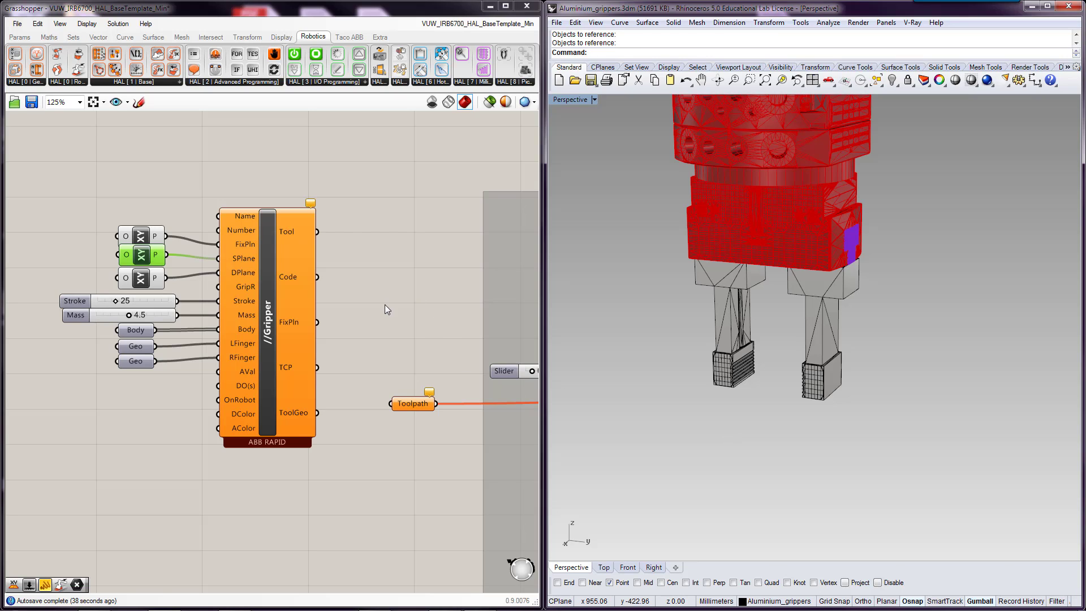
click(510, 81)
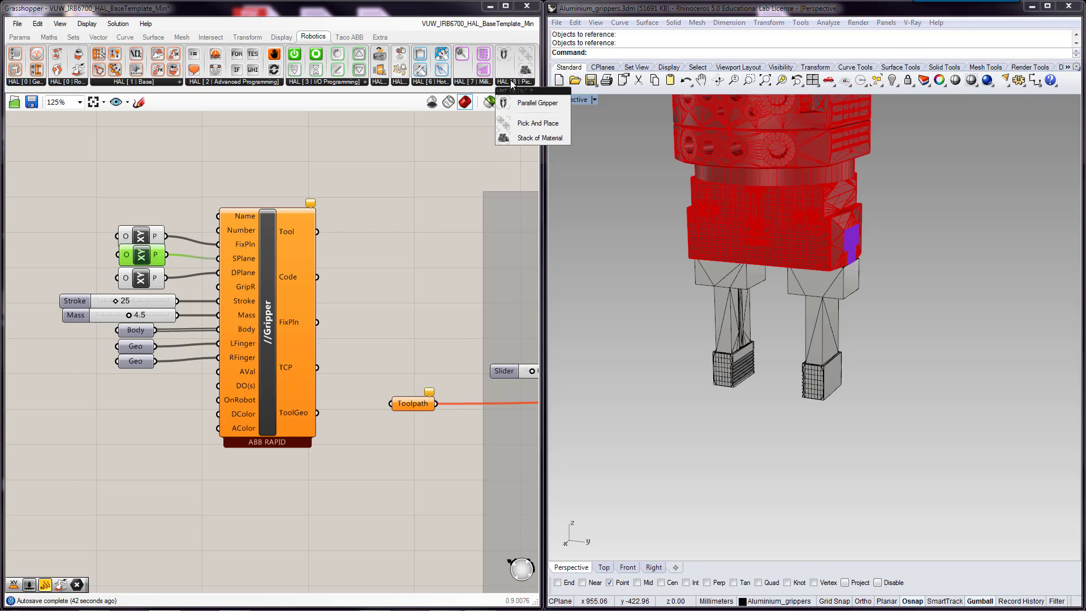
click(395, 236)
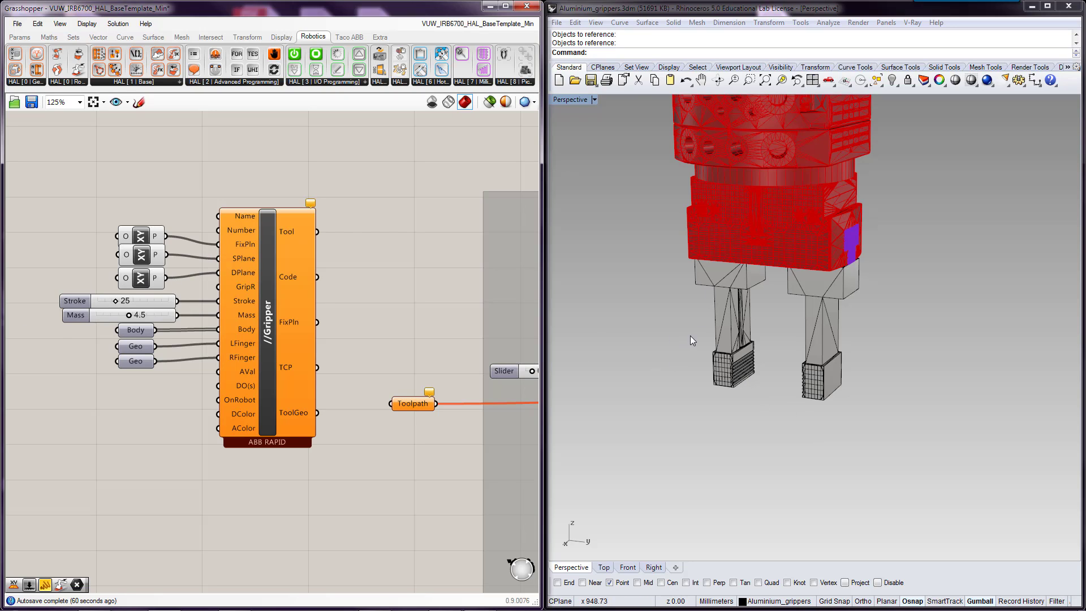
shift+right_drag(751, 364, 749, 446)
scroll(754, 389, down, 2)
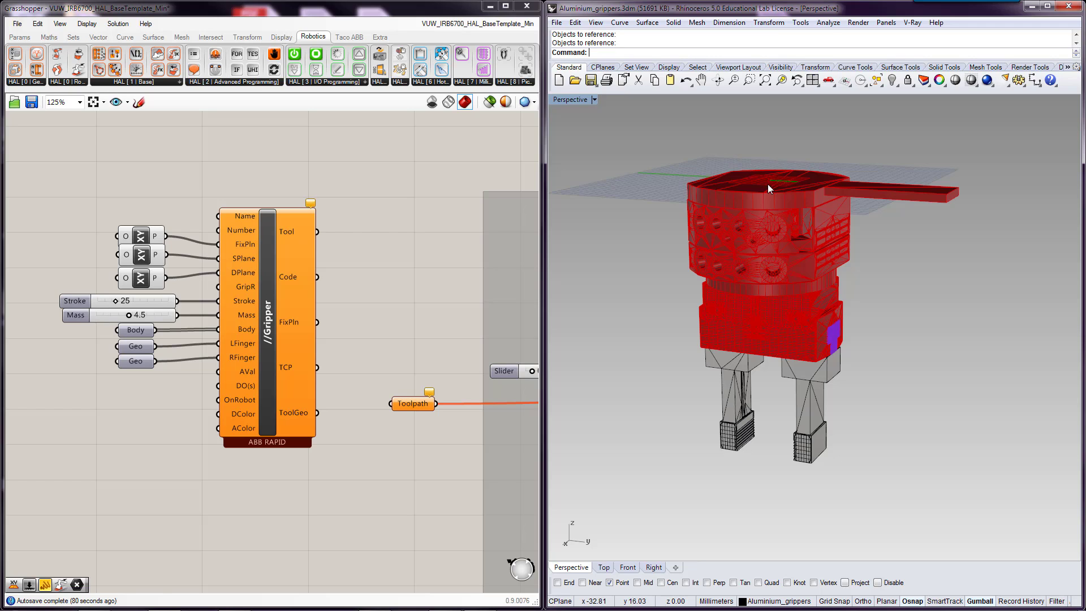
Add a Unit Z vector component in the free space before the three XY Plane components
right_drag(39, 338, 219, 344)
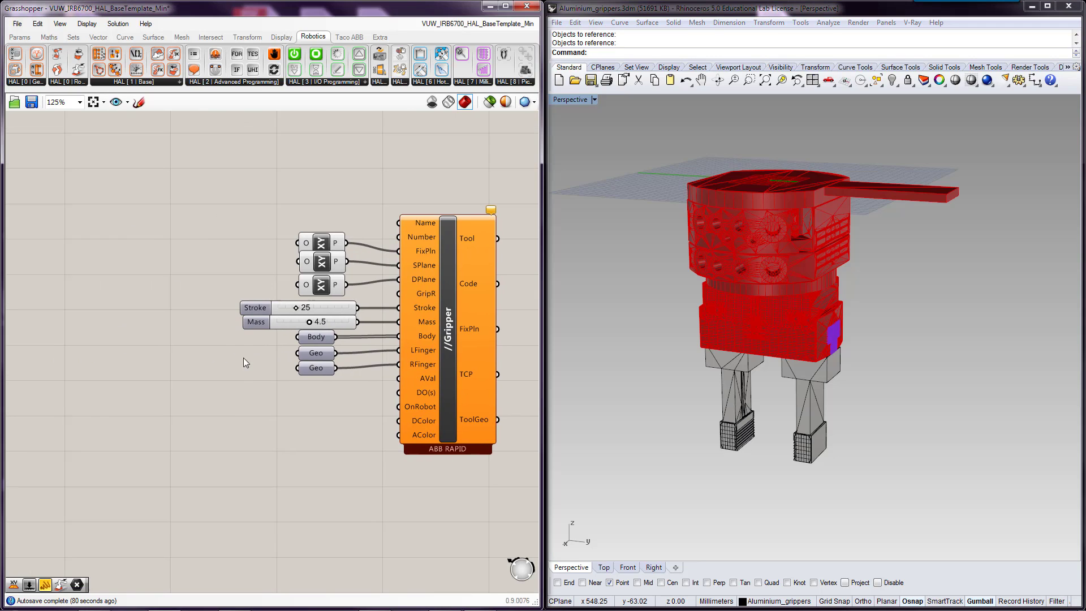
double_click(215, 274)
text(z)
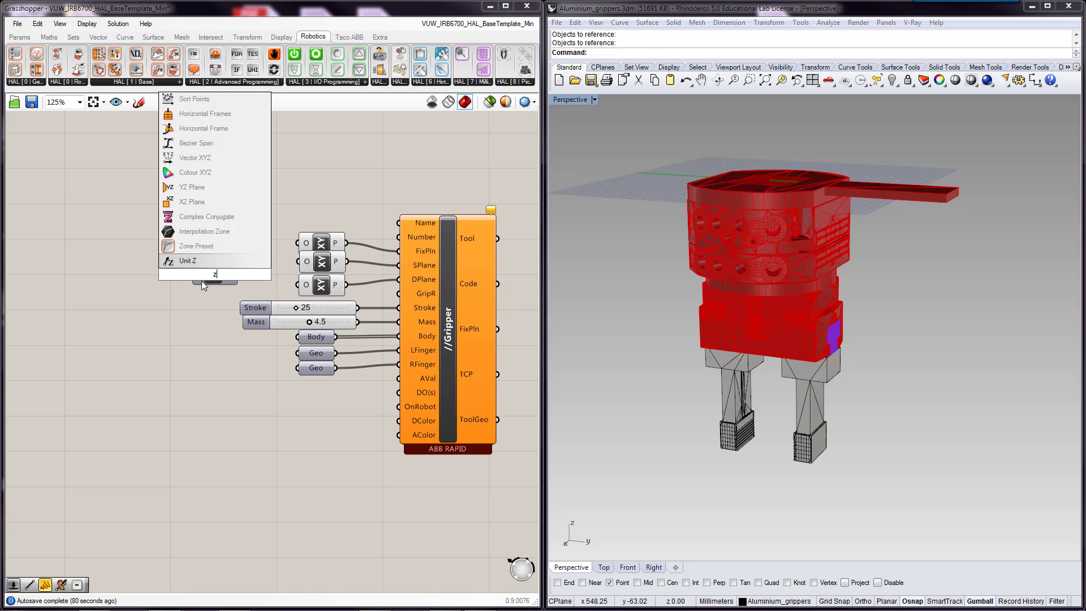
key(Return)
click(211, 275)
Add a number slider set to 325 and connect it to the factor input of the Unit Z component
double_click(100, 281)
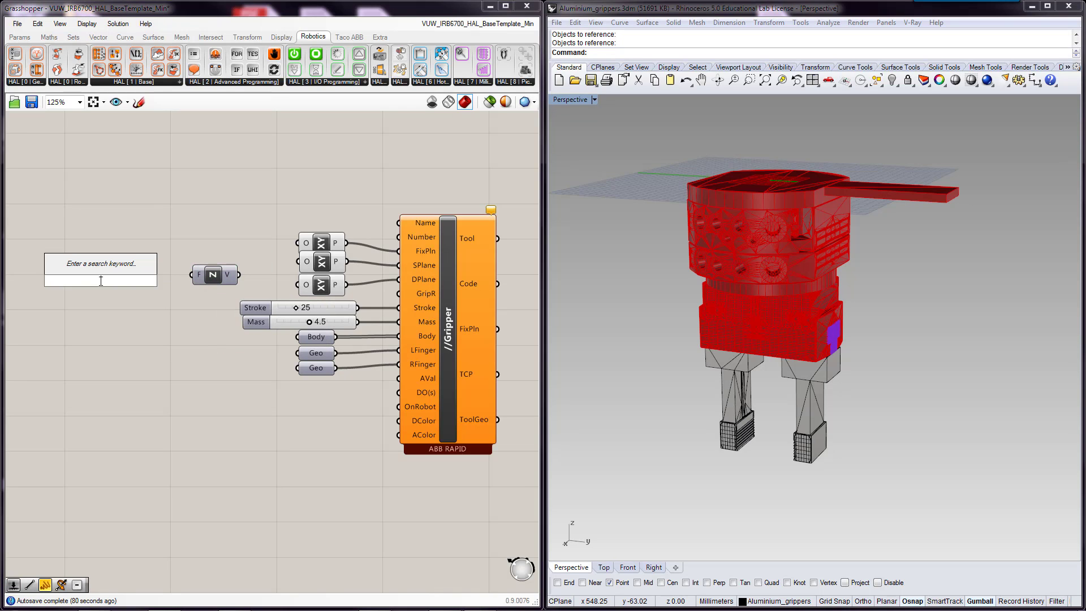
text(325)
key(Return)
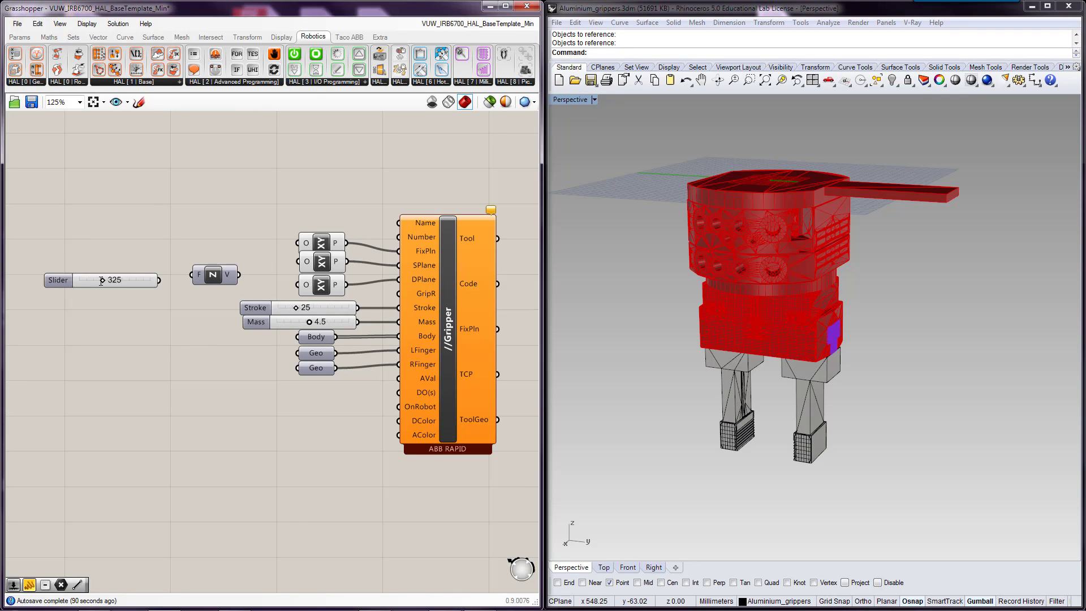
drag(161, 280, 125, 268)
click(141, 298)
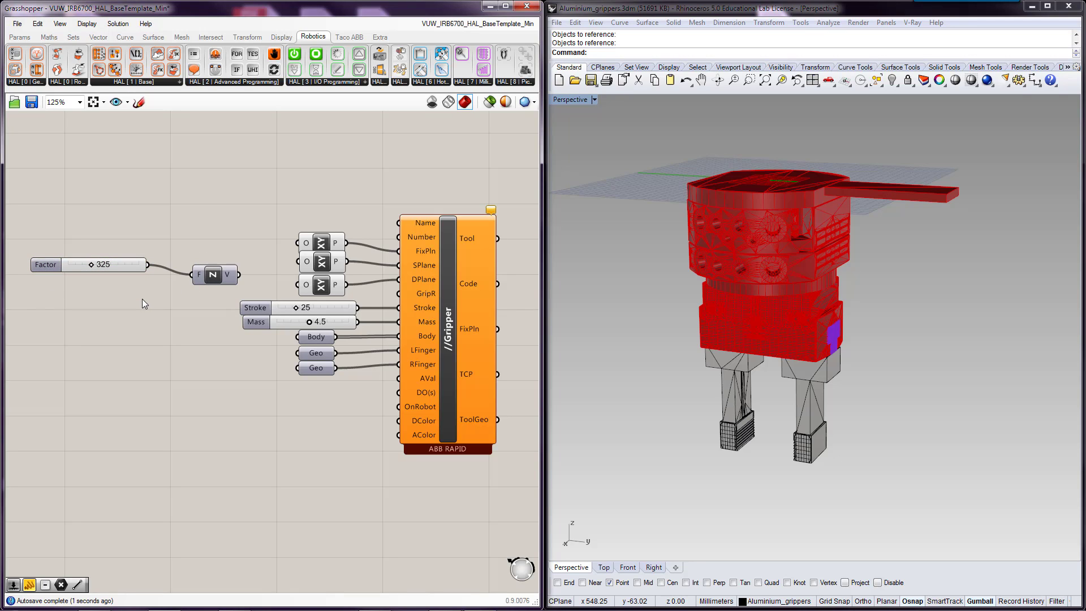
Insert a Negative component between the 325 slider and Unit Z, and connect Unit Z to the origin of the SPlane's XY Plane
double_click(137, 317)
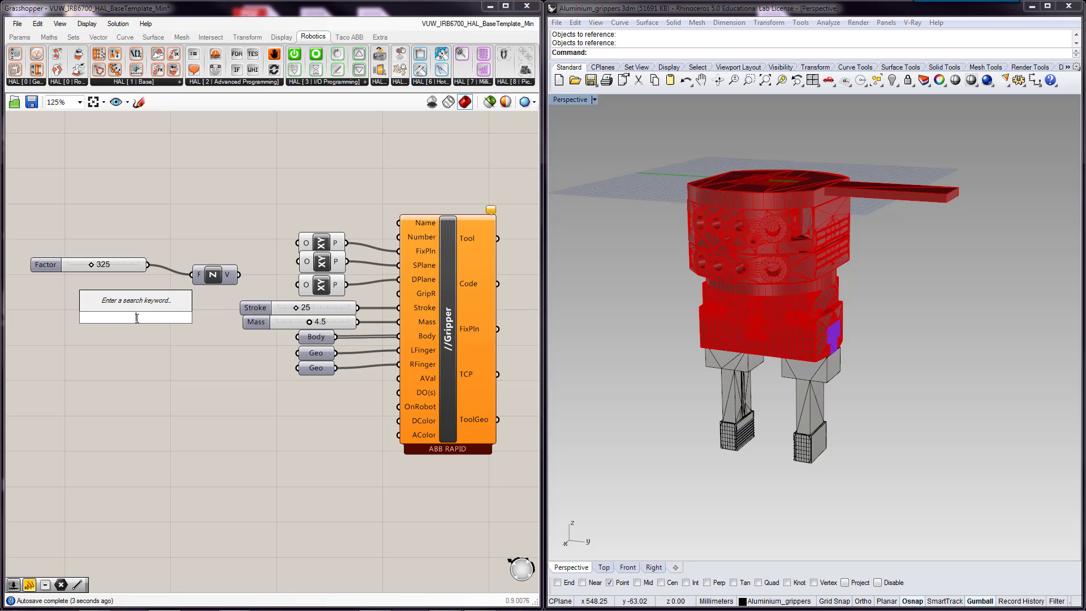
text(neg)
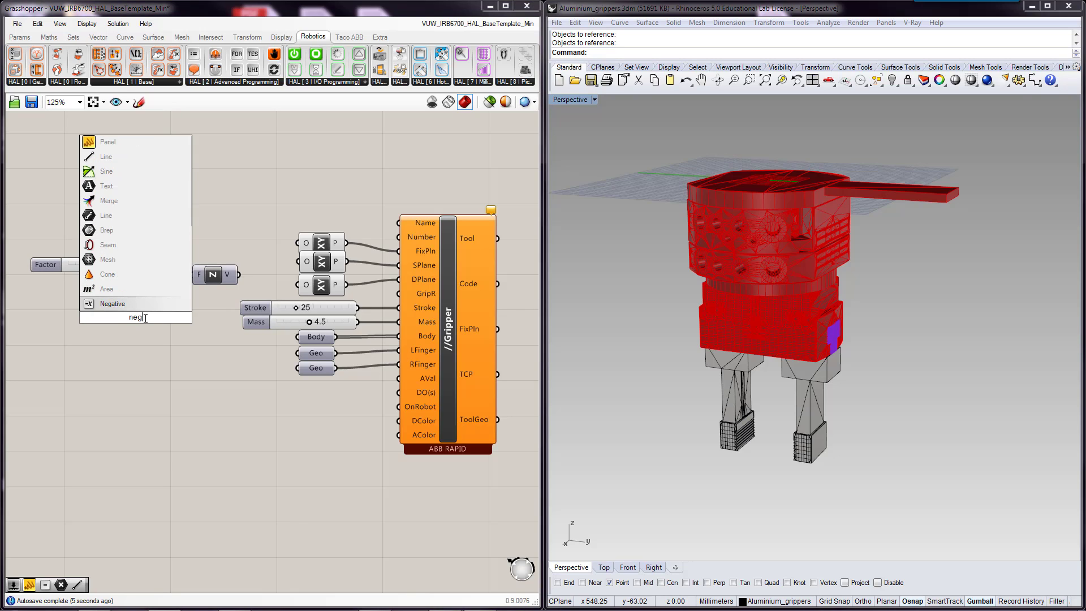
key(Return)
drag(146, 263, 297, 262)
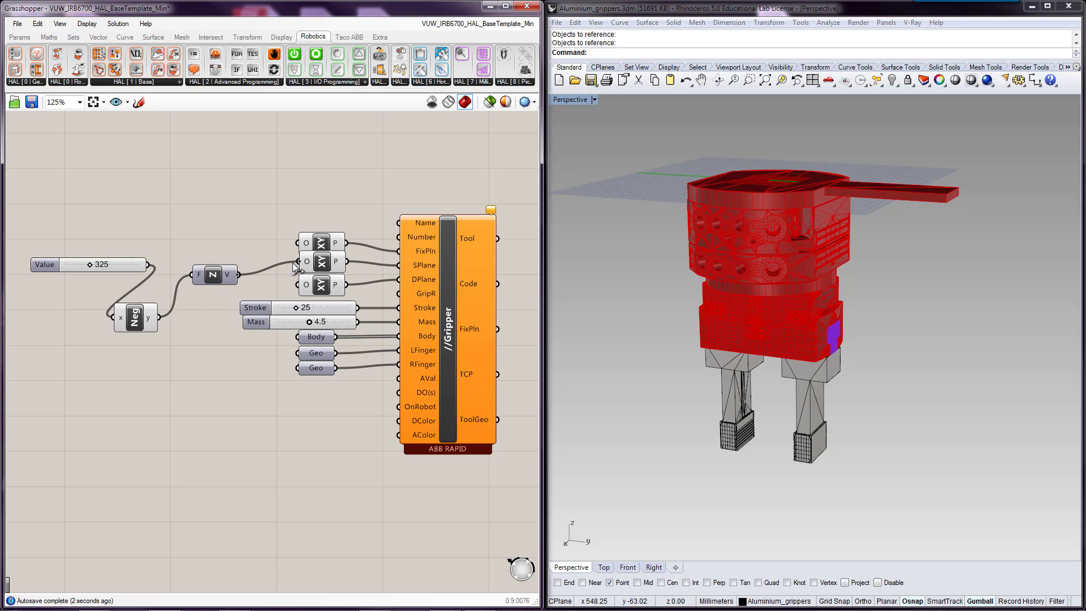
Enable the Vertex object snap and try to start a line at the lower inner corner of one finger pad
right_drag(766, 445, 770, 421)
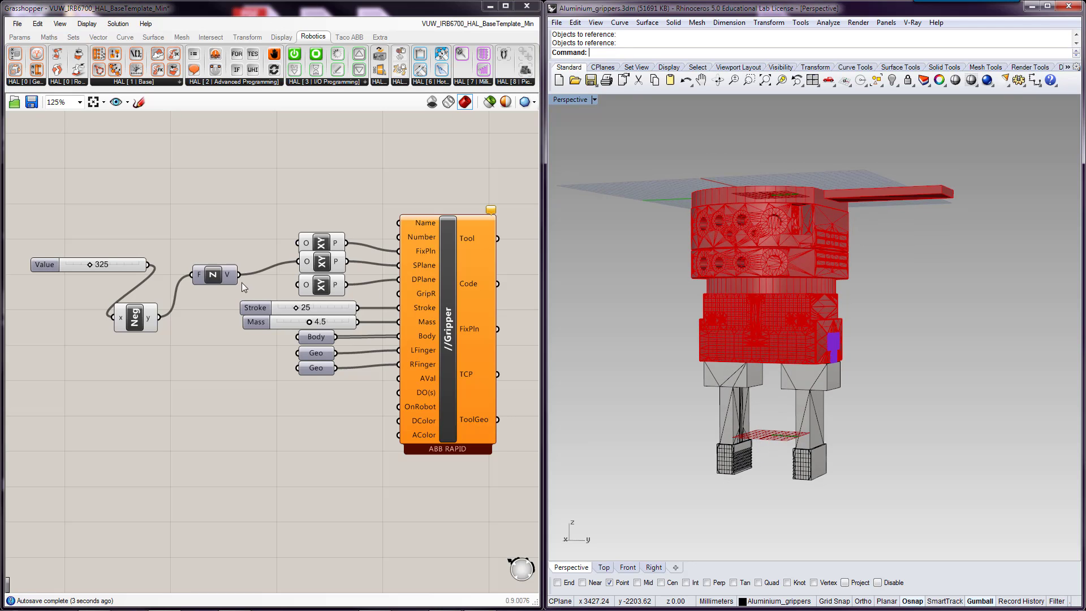
scroll(772, 486, up, 2)
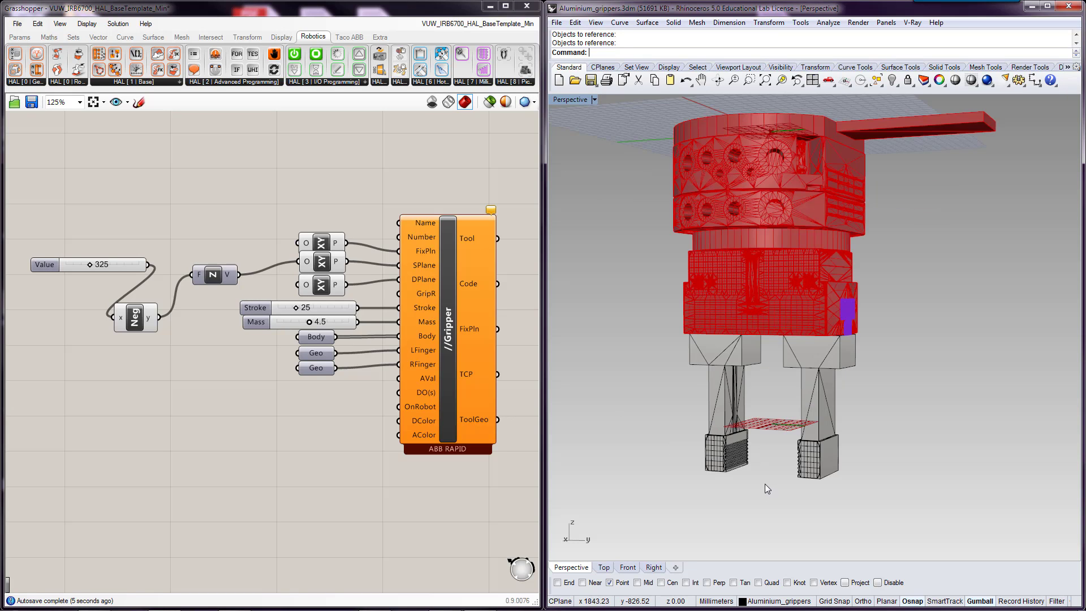
scroll(757, 483, up, 3)
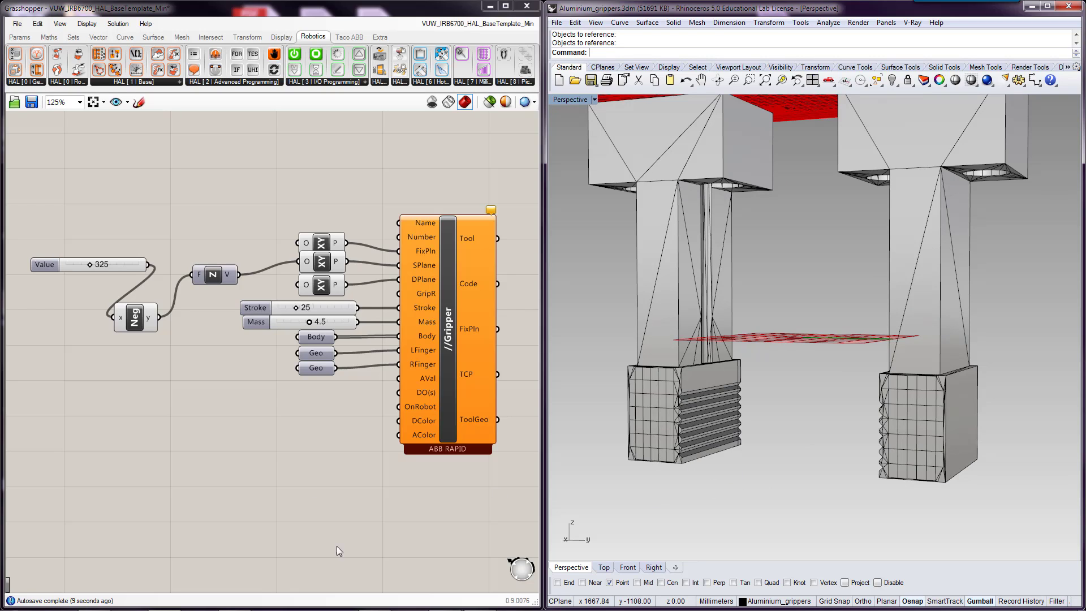
text(line)
key(Return)
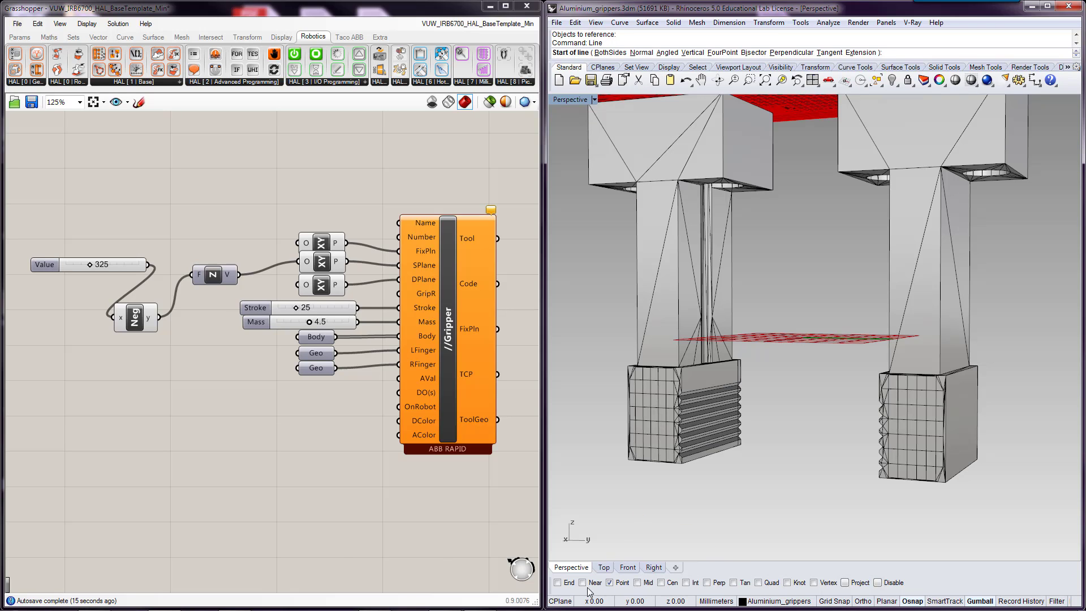
click(684, 464)
key(Escape)
Draw a line from the lower inner corner of one finger pad to the diagonally opposite lower inner corner of the other
right_drag(705, 518, 749, 524)
shift+right_drag(672, 463, 937, 457)
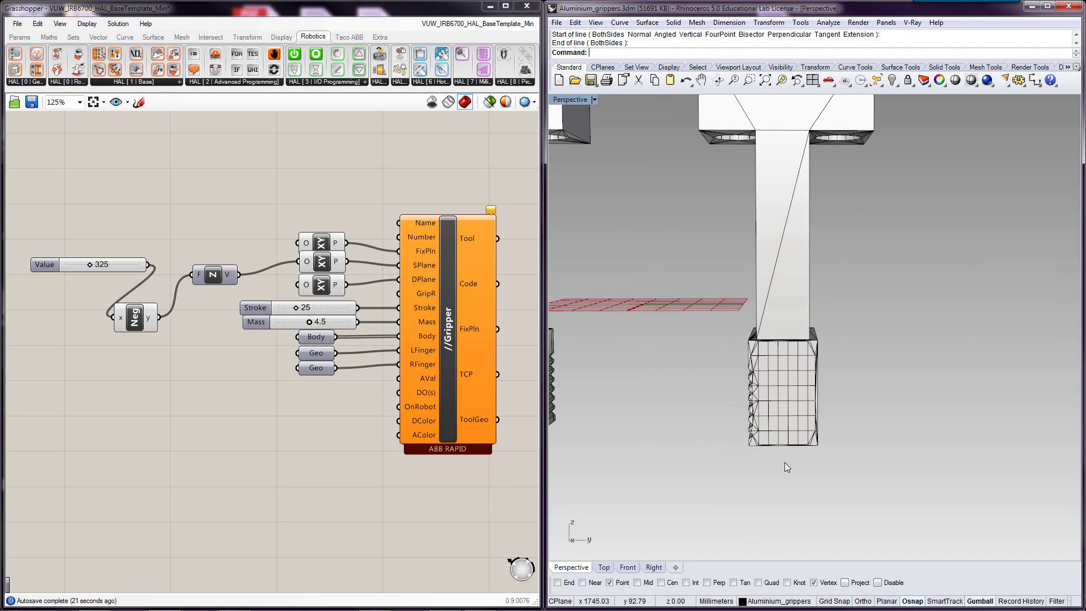
shift+right_drag(771, 452, 1079, 439)
mouse_move(916, 441)
right_down()
mouse_move(891, 455)
mouse_move(856, 421)
mouse_move(761, 436)
right_up()
right_click(762, 435)
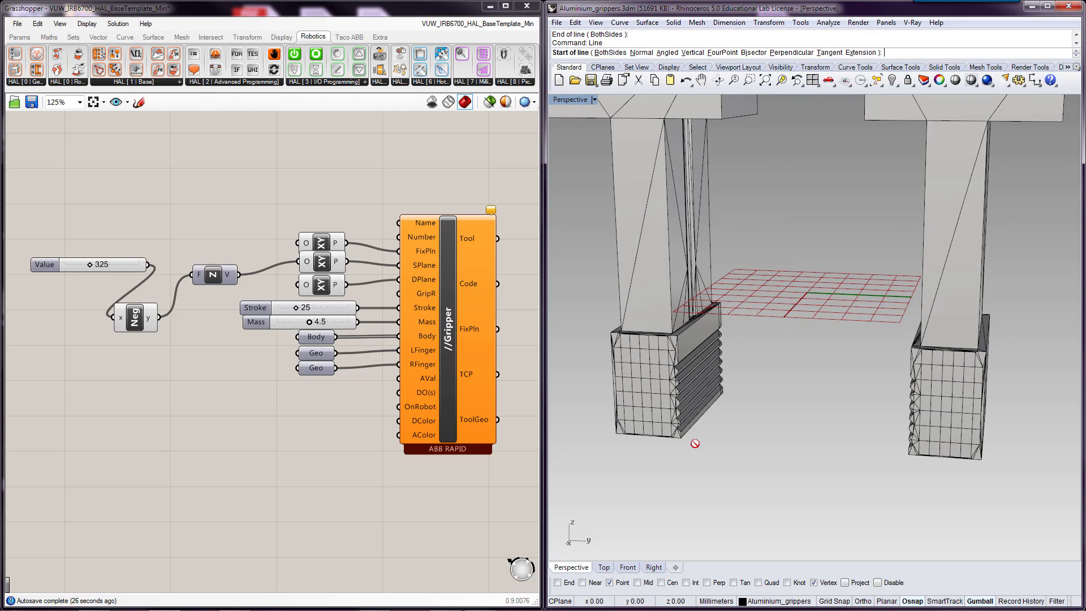
click(682, 438)
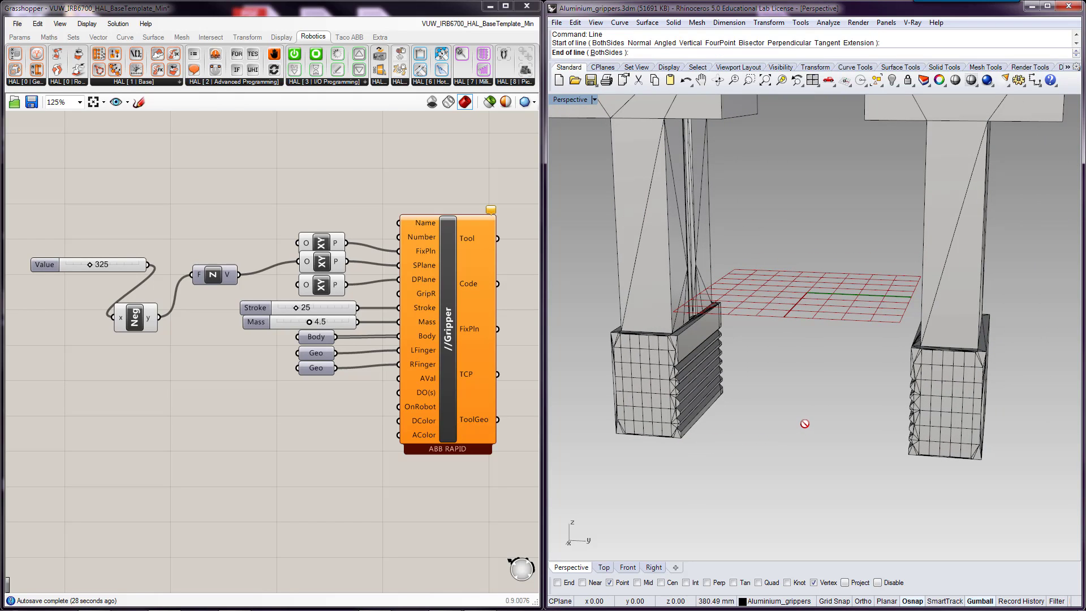
right_drag(850, 441, 880, 441)
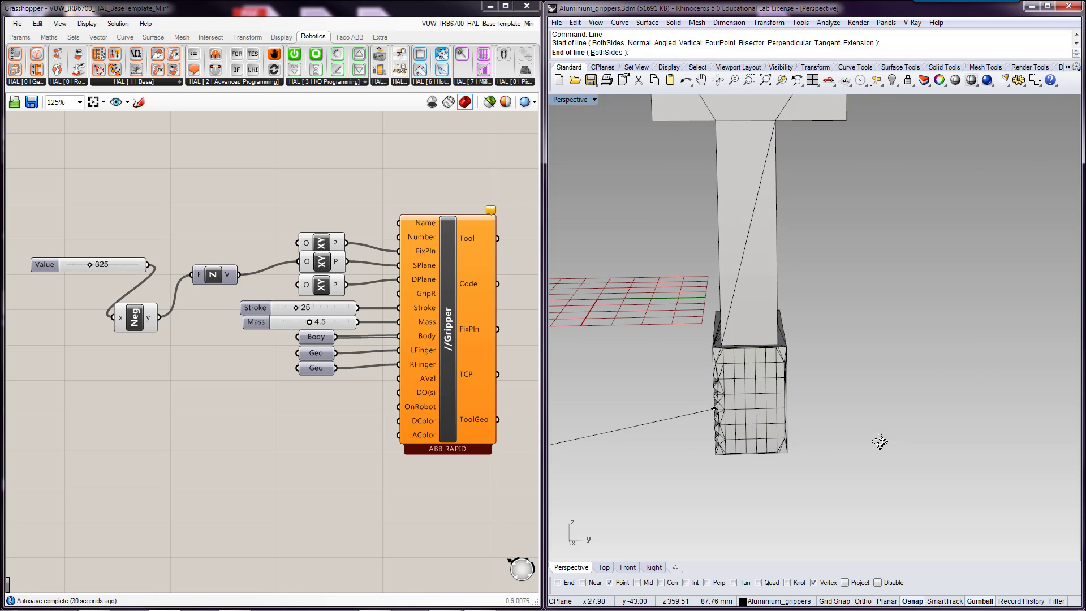
shift+right_drag(686, 444, 917, 388)
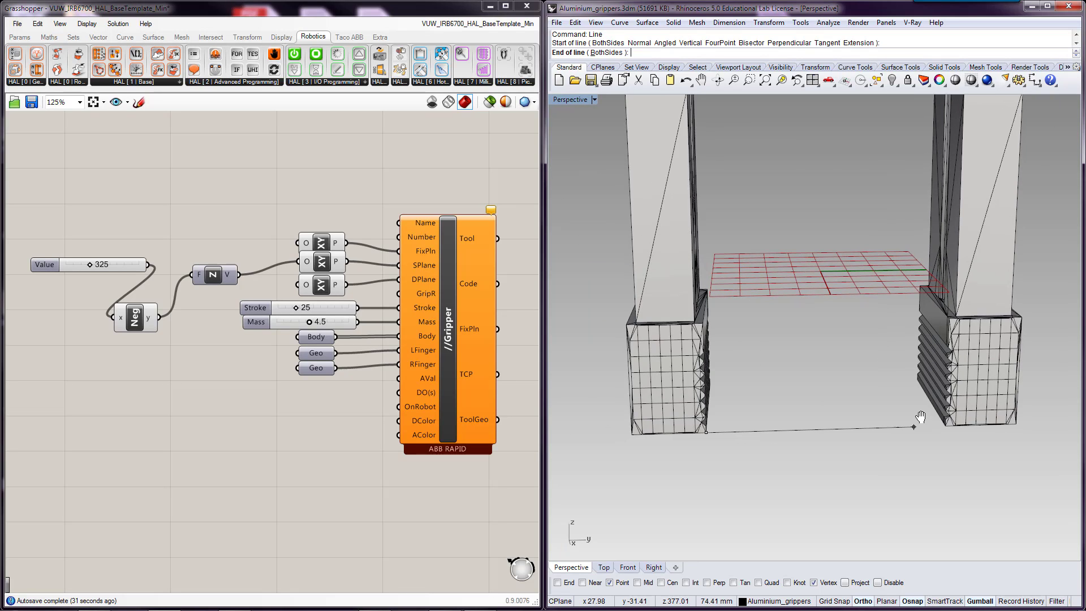
click(917, 380)
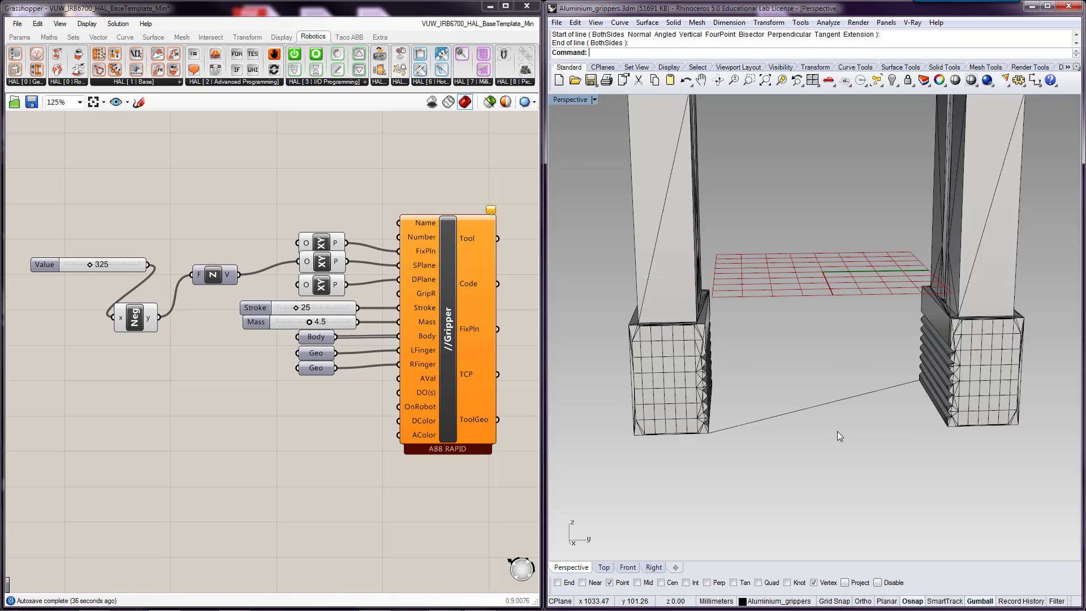
Enable the Mid object snap and place a point at the midpoint of the lower diagonal line
text(Point)
key(Return)
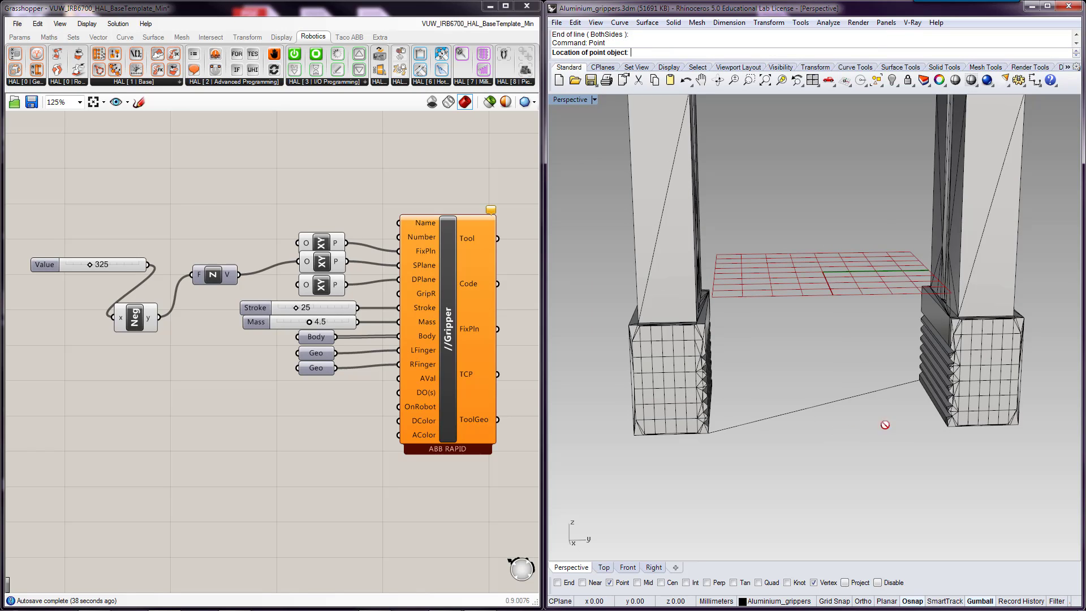
click(638, 582)
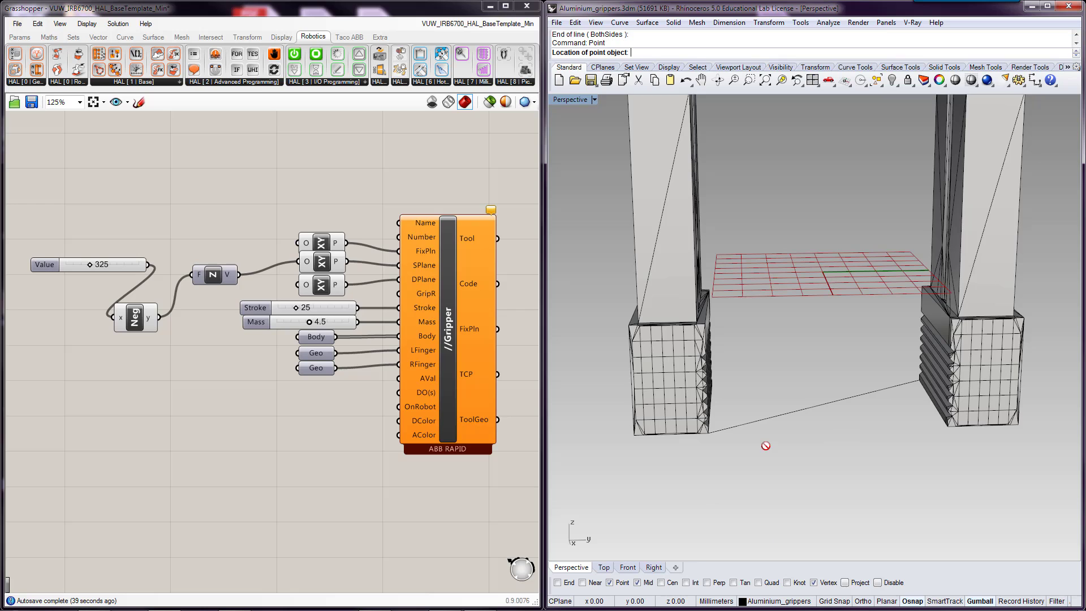
click(820, 405)
scroll(793, 419, down, 1)
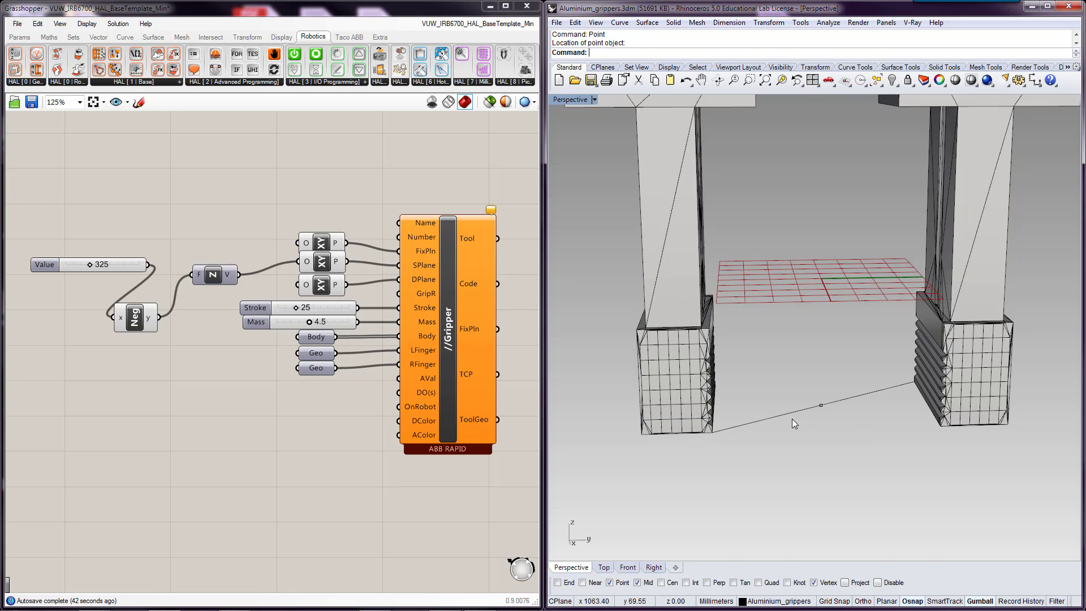
scroll(789, 417, down, 4)
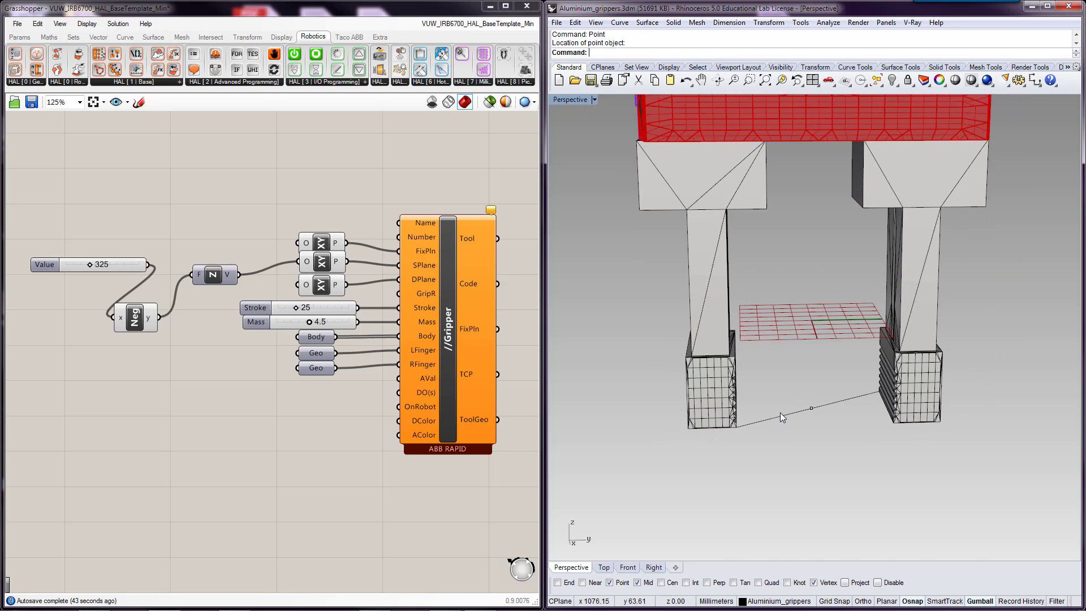
scroll(779, 416, up, 2)
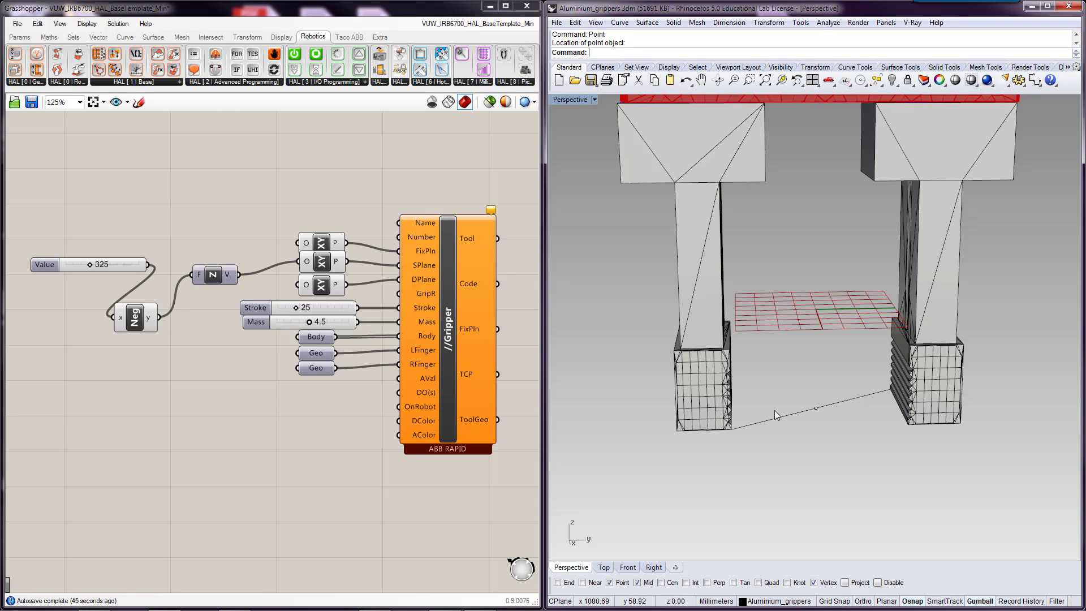
key(Return)
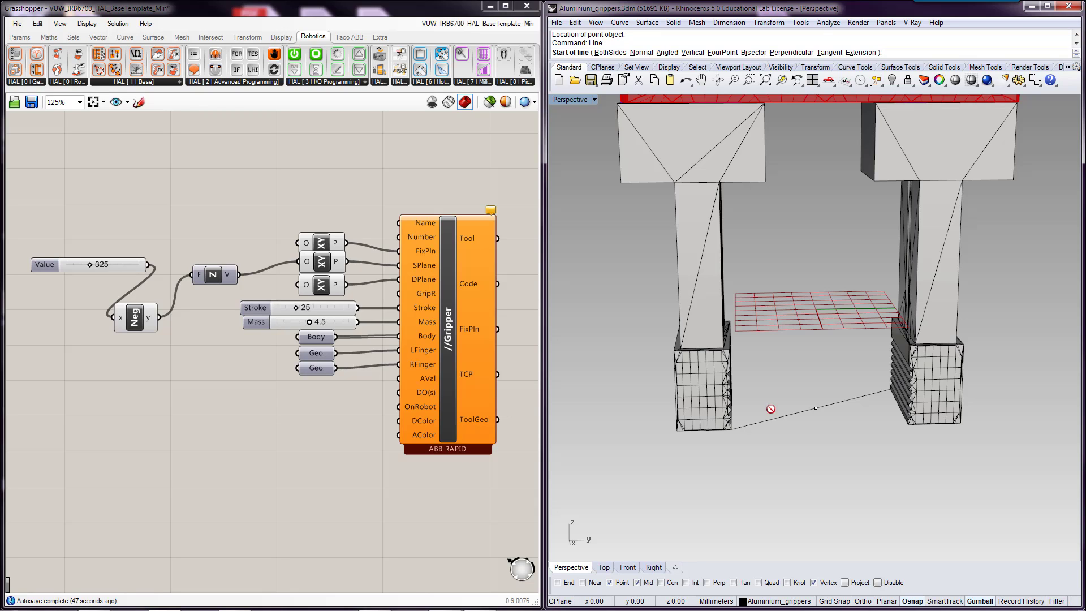
click(726, 325)
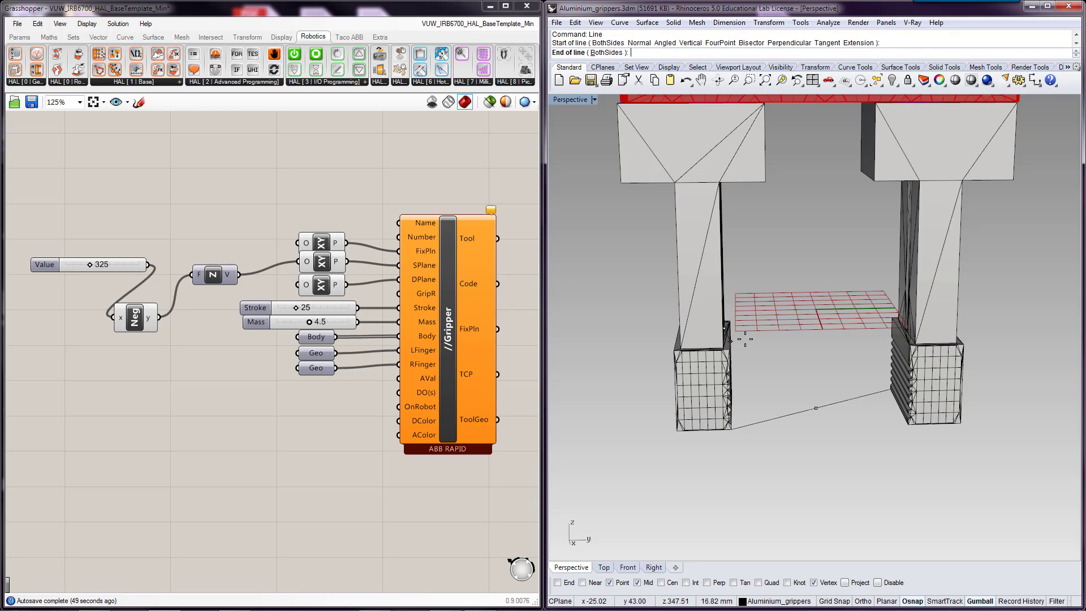
key(Escape)
scroll(756, 347, up, 3)
scroll(854, 332, down, 3)
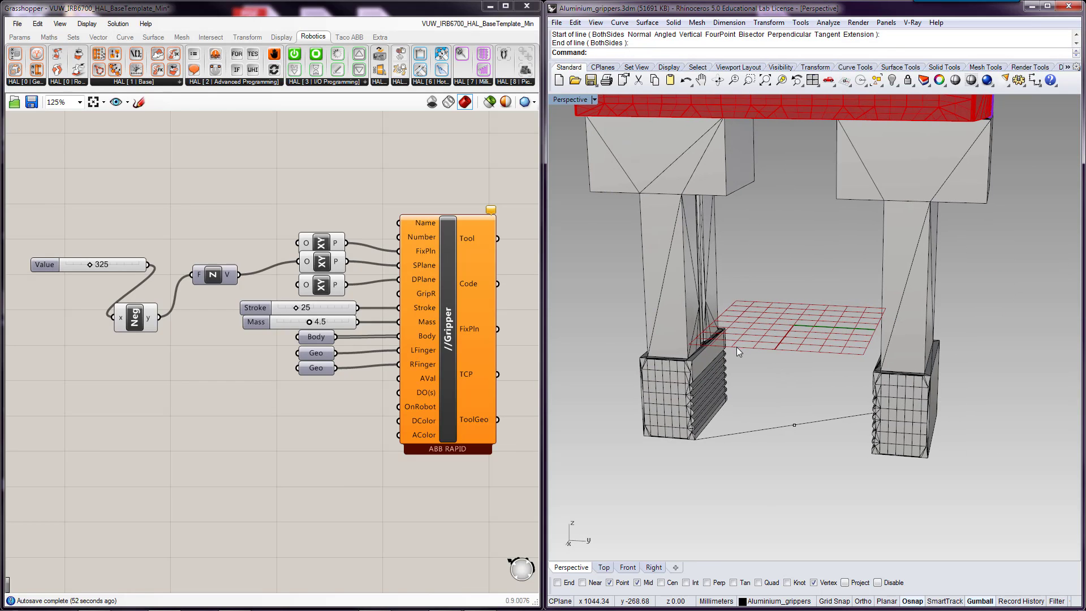
Try a diagonal line between the upper inner corners of the two finger pads, then delete it
key(Return)
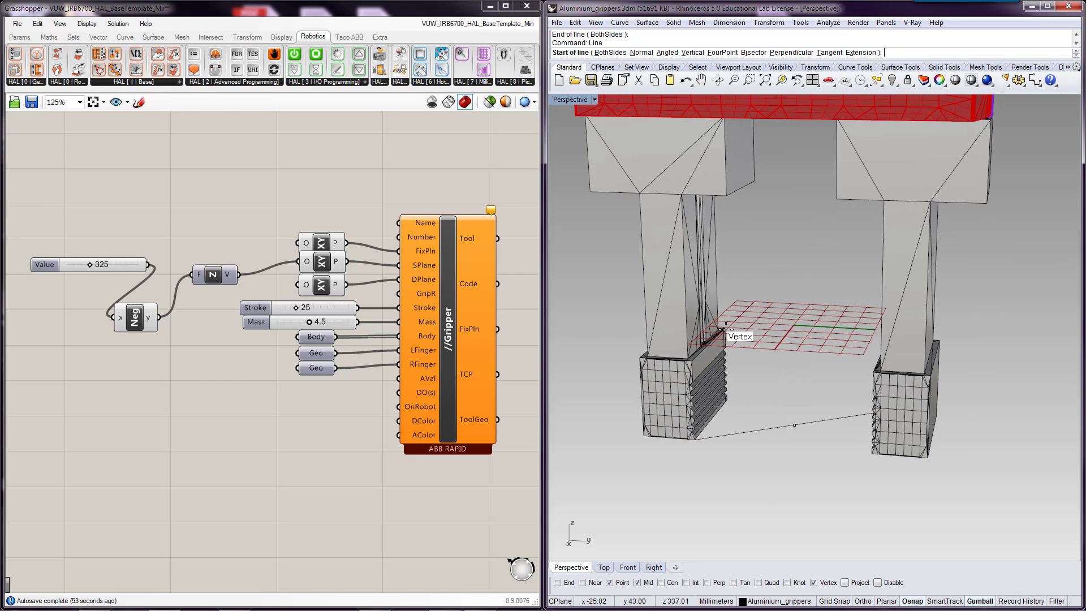
click(689, 360)
right_drag(727, 379, 964, 390)
scroll(900, 350, up, 2)
scroll(896, 339, up, 1)
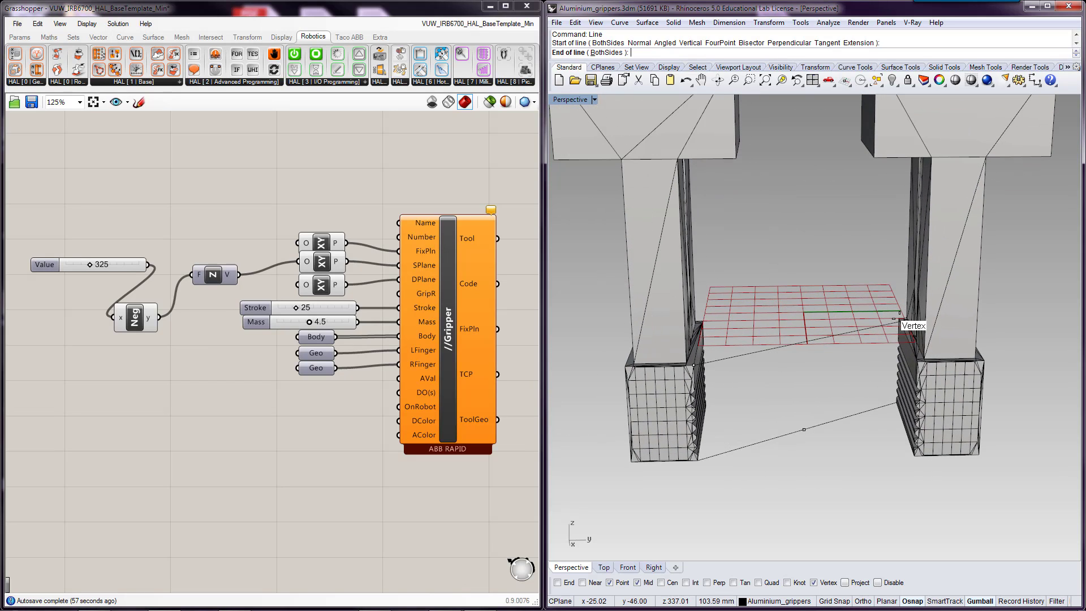
click(898, 319)
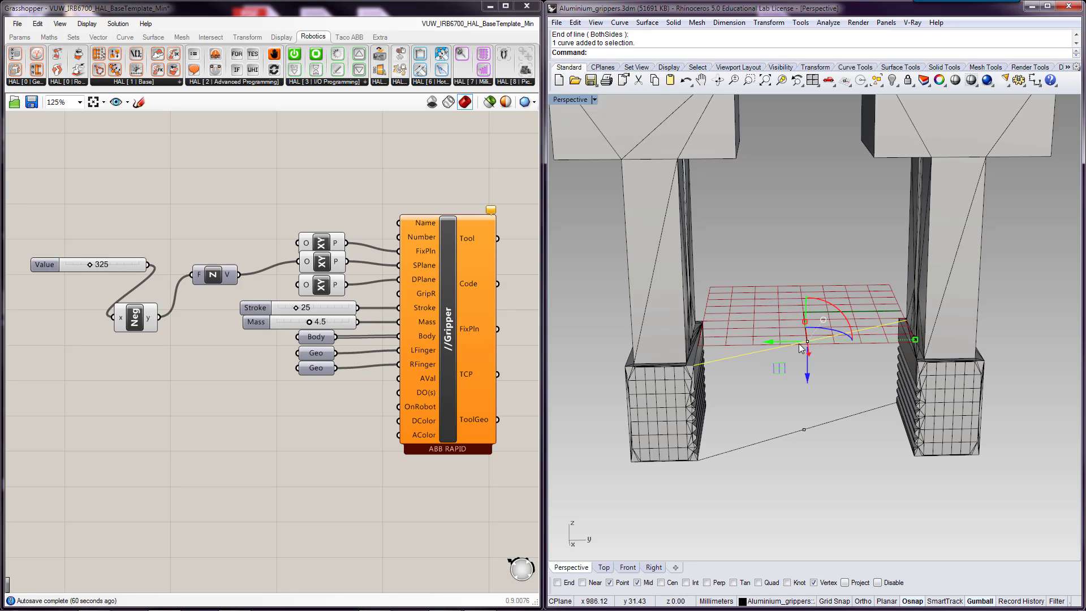
key(Delete)
Draw a diagonal line between the opposite upper inner corners of the two finger pads and place a point at its midpoint
text(Line)
key(Return)
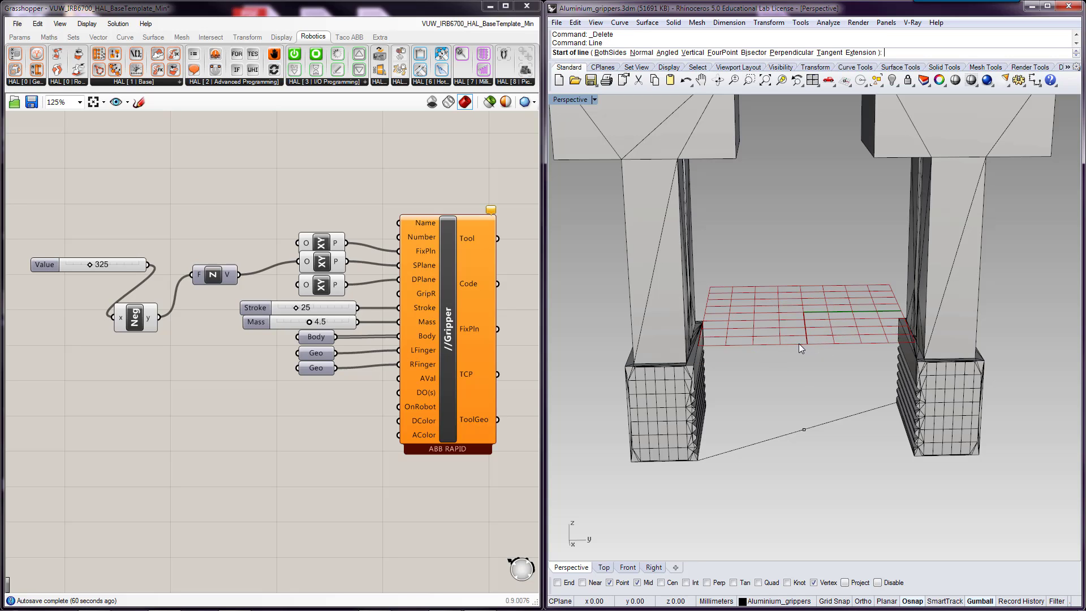
click(692, 365)
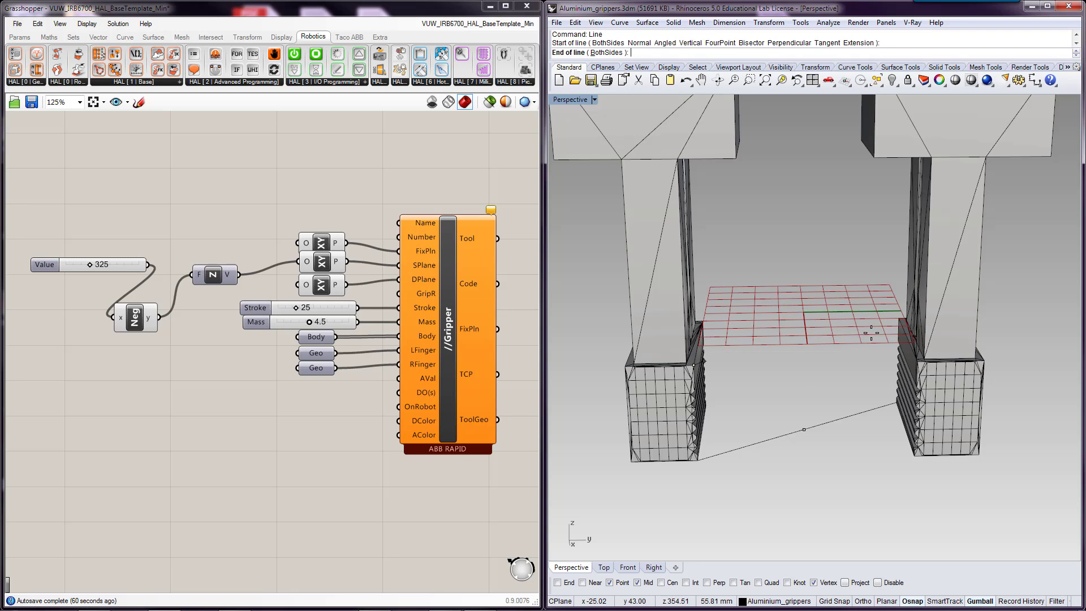
click(900, 320)
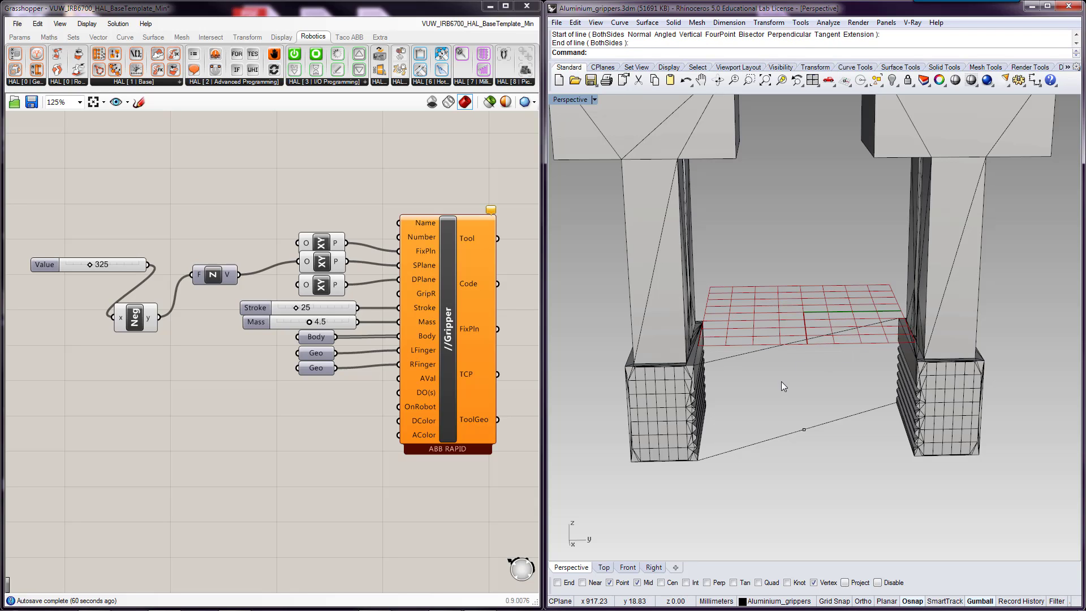
text(Point)
key(Return)
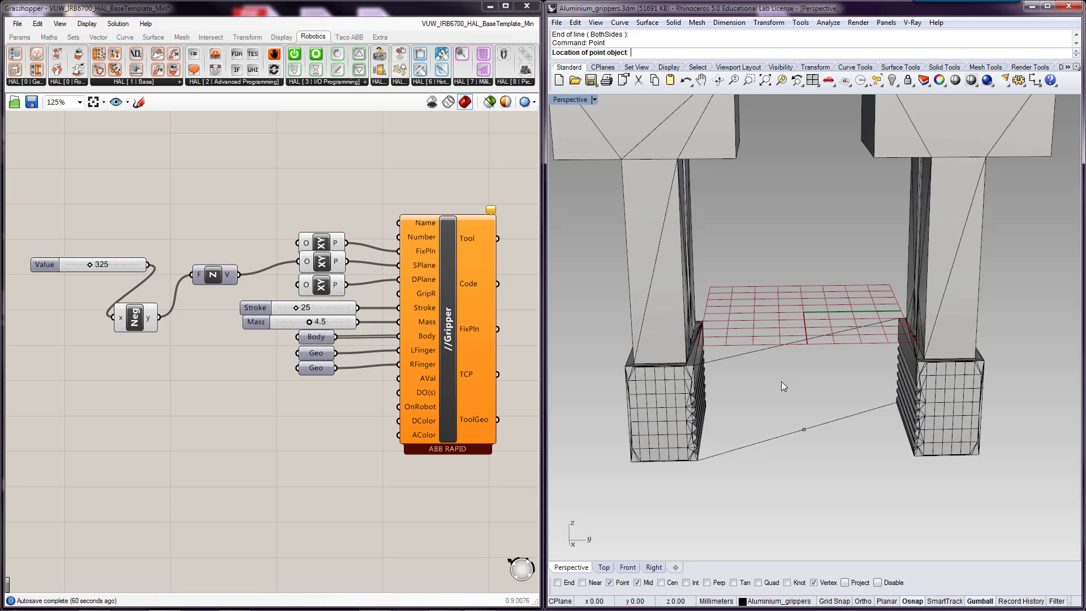
click(804, 343)
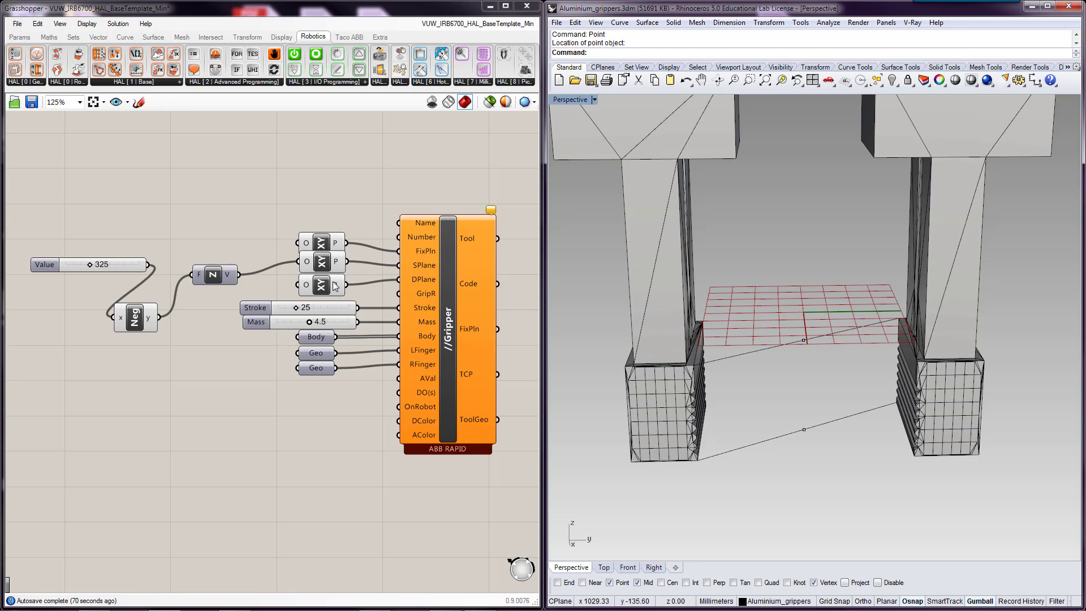
Delete the three XY Plane components together with the 325 slider, Negative and Unit Z components
click(330, 245)
key(Delete)
click(320, 261)
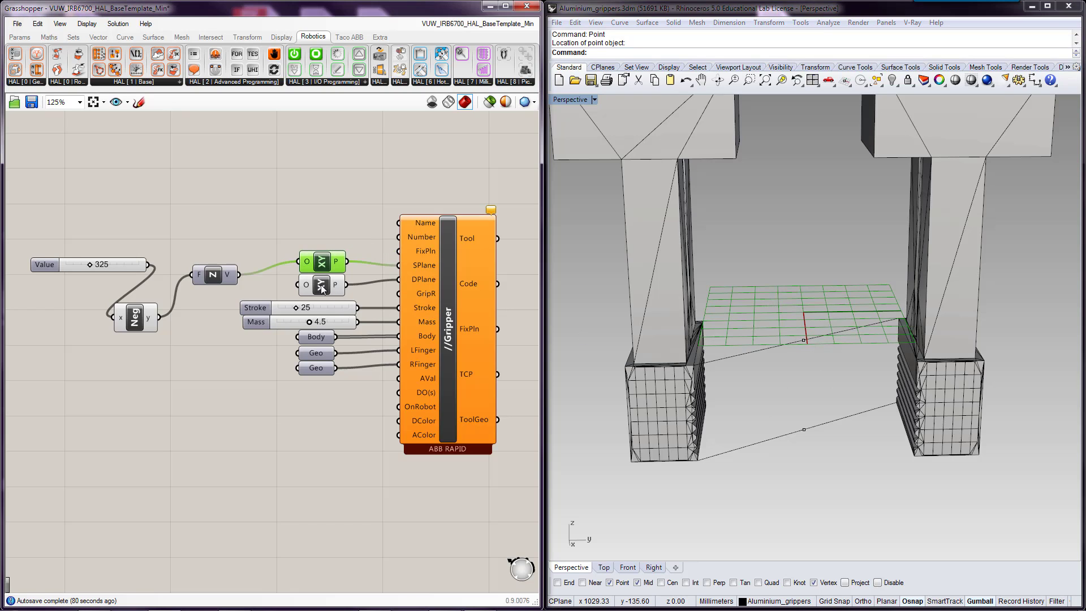
click(320, 285)
key(Delete)
drag(320, 284, 103, 266)
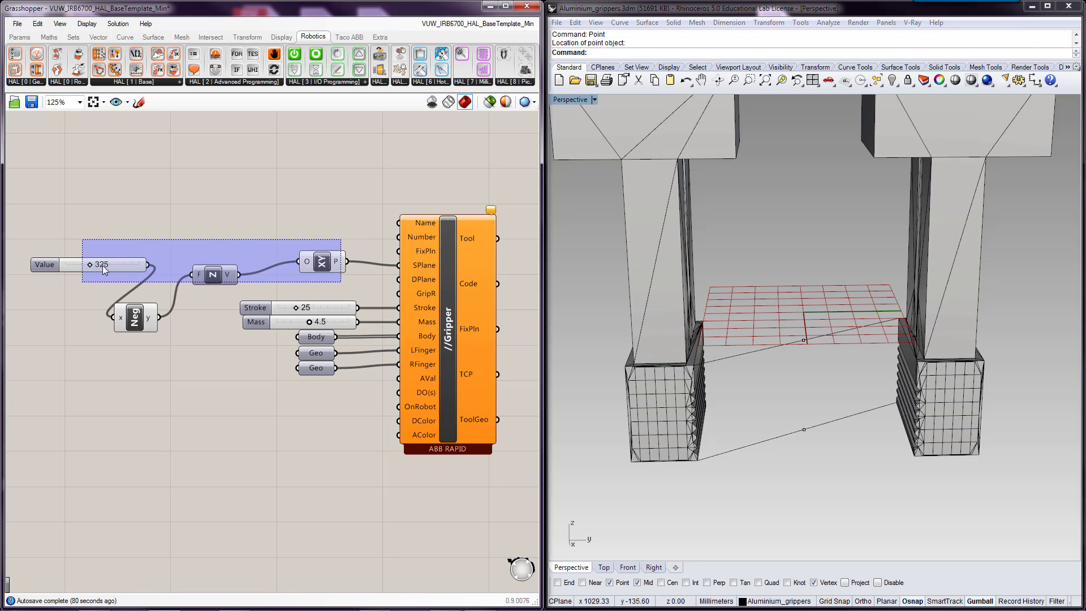
key(Delete)
click(139, 321)
key(Delete)
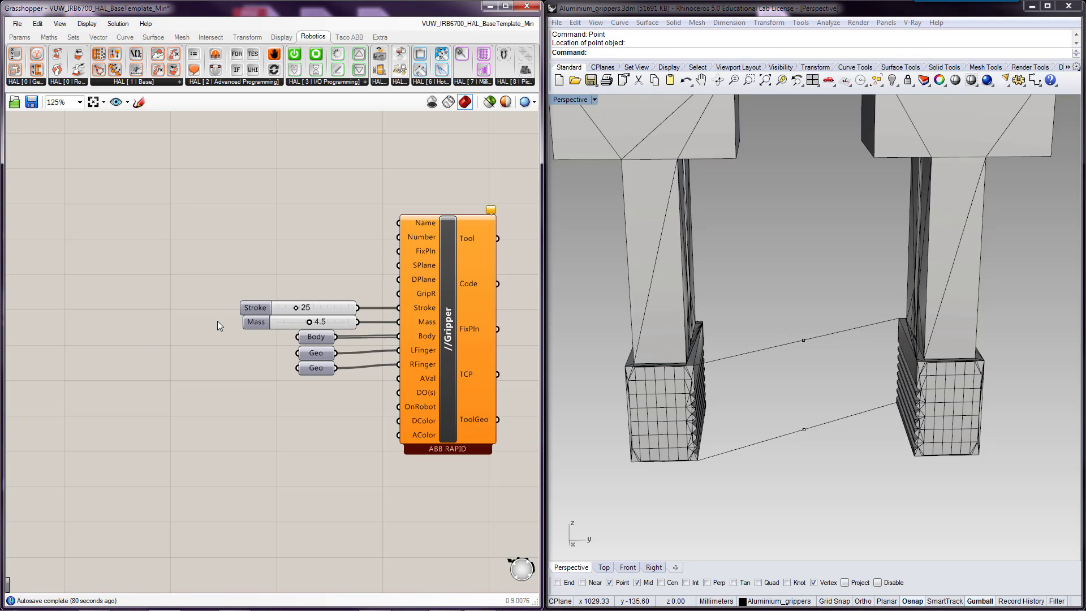
Add three Point parameters in the free space before the Gripper's FixPln, SPlane and DPlane inputs
right_drag(272, 272, 280, 297)
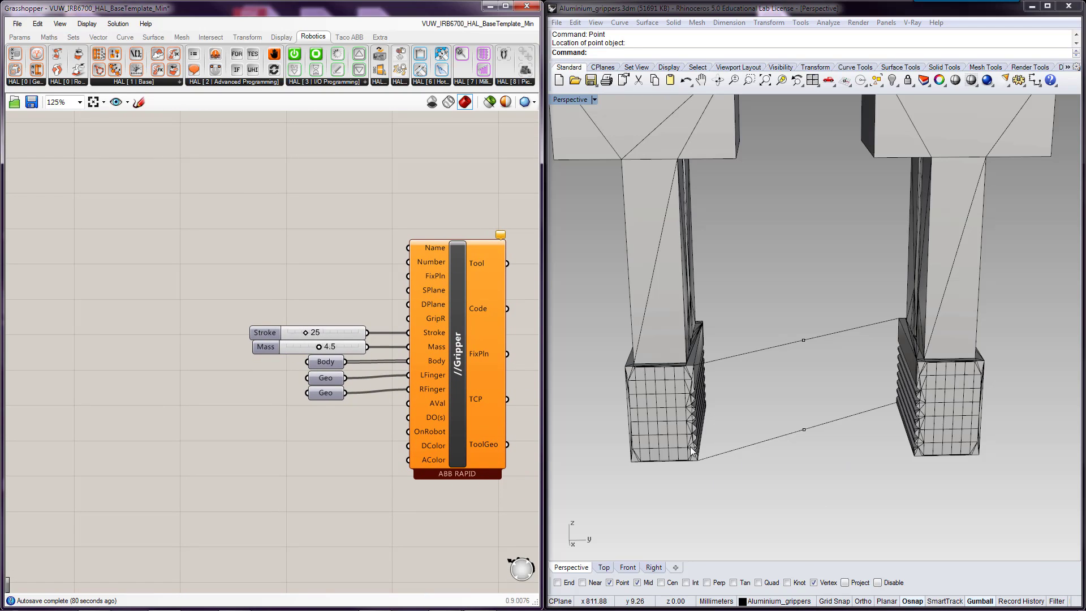
double_click(323, 279)
text(point)
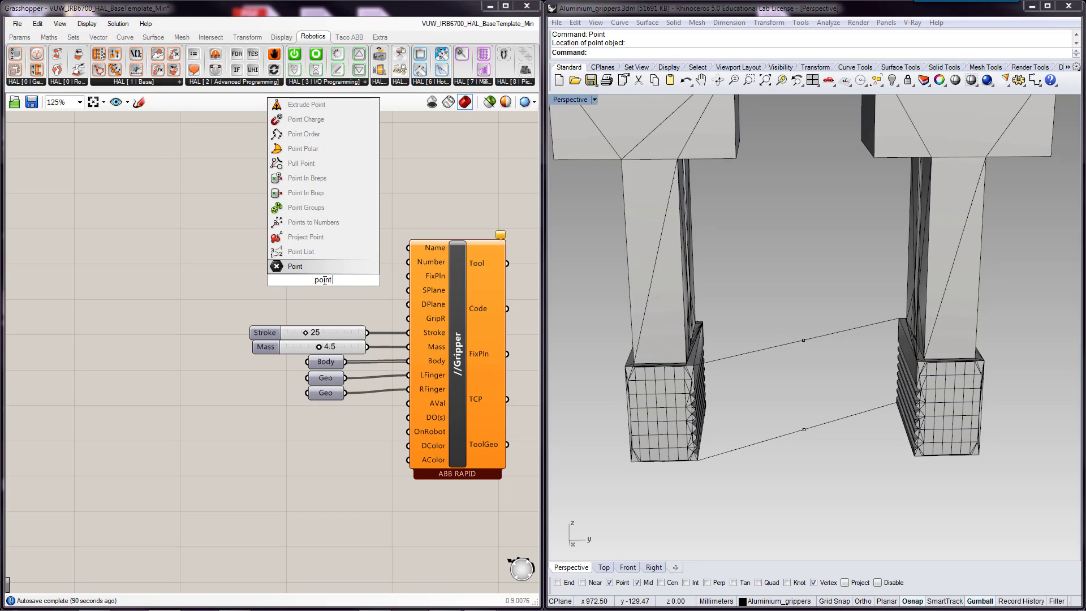
key(Return)
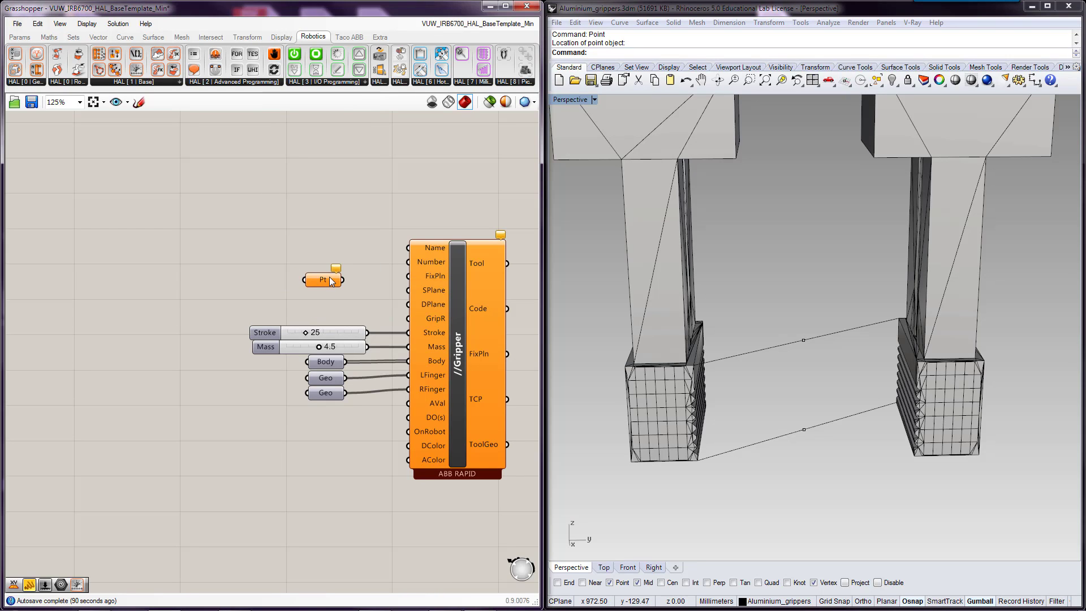
drag(332, 281, 316, 277)
key(ctrl+c)
key(ctrl+v)
key(ctrl+v)
mouse_move(321, 287)
mouse_down()
mouse_move(316, 305)
mouse_move(319, 289)
mouse_up()
Place a point at the origin 0,0 in the Rhino model
click(802, 274)
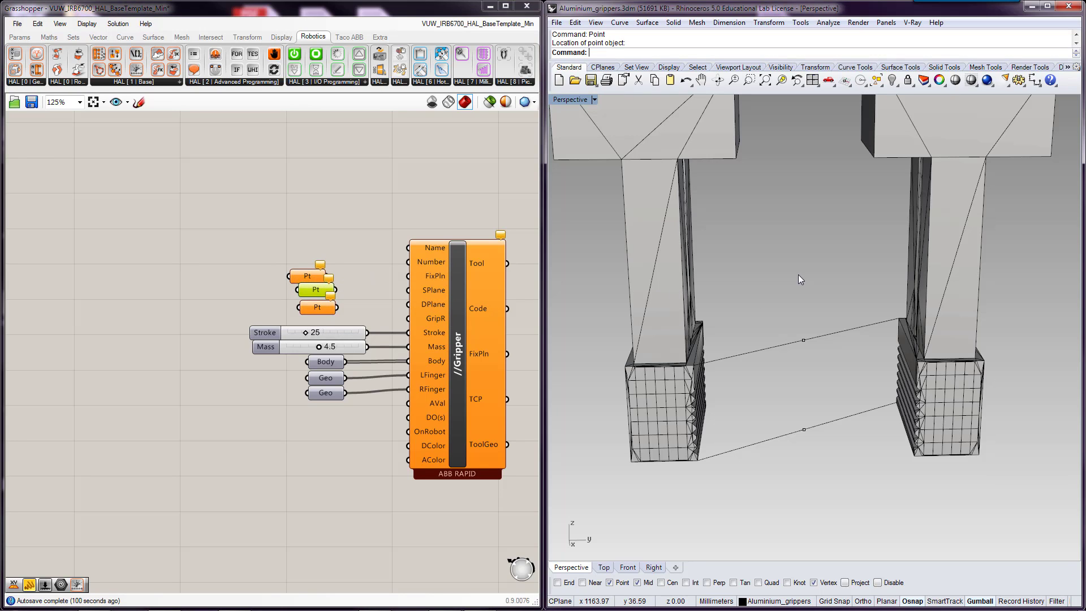
text(Point)
key(Return)
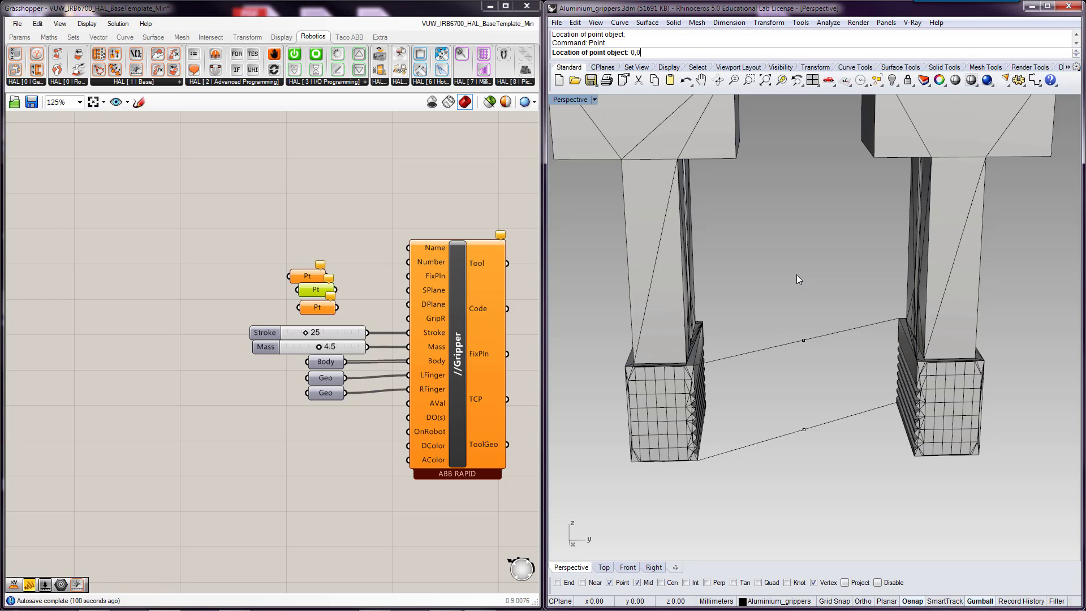
key(Return)
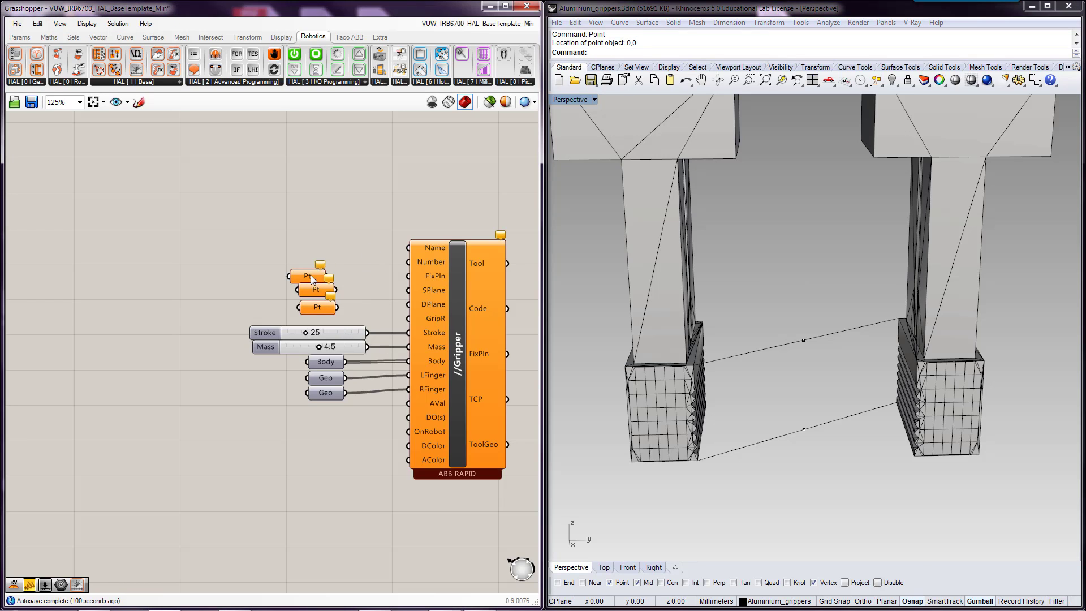
Reference the Rhino origin point in the uppermost Point parameter and connect it to the Gripper's FixPln input
drag(311, 275, 323, 268)
right_click(323, 268)
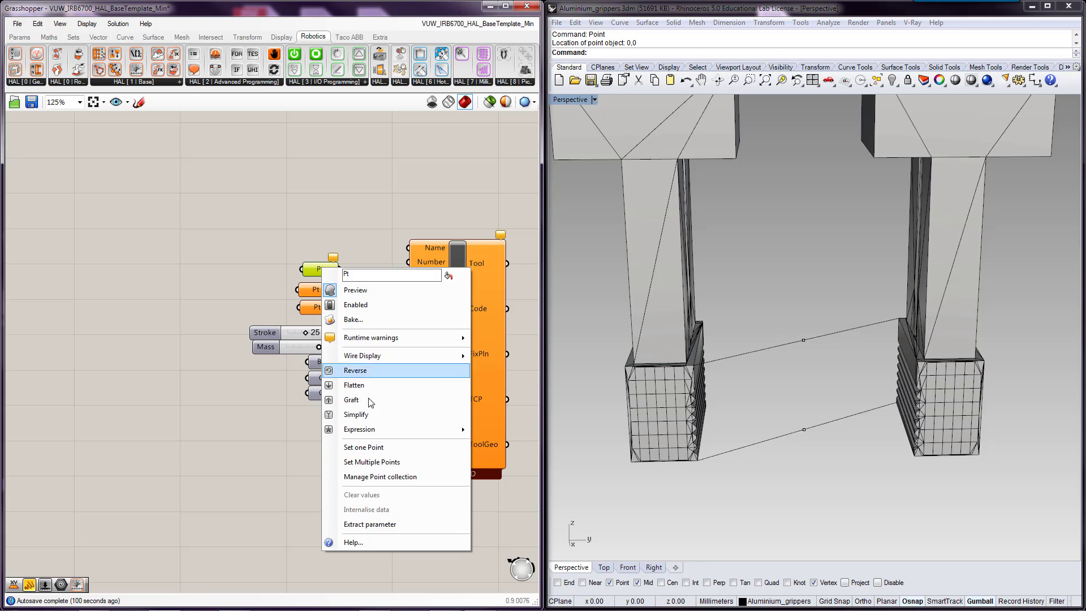
click(364, 447)
scroll(738, 318, down, 5)
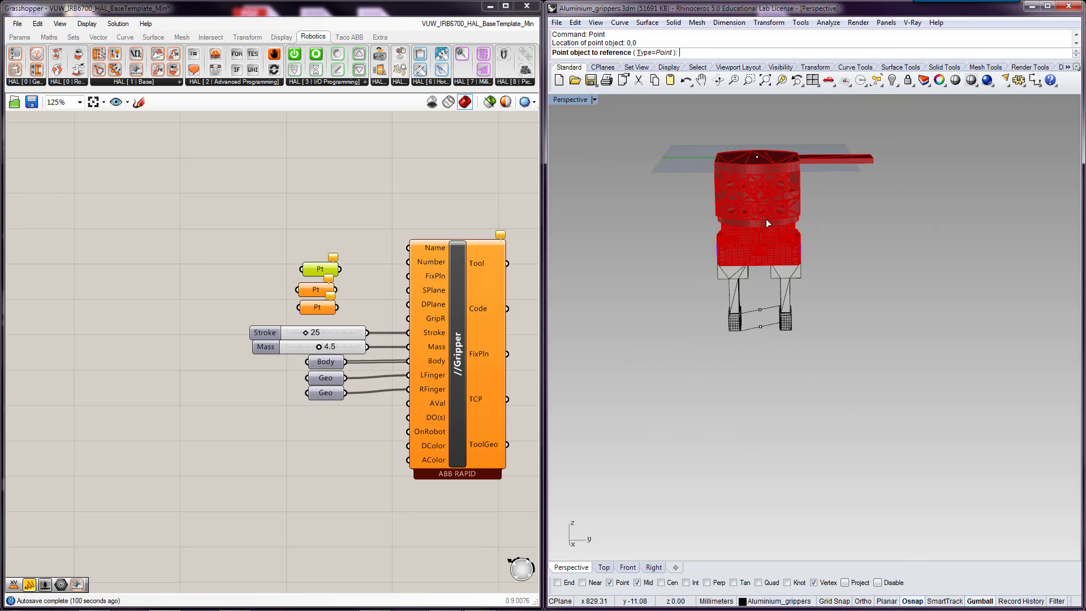
click(756, 157)
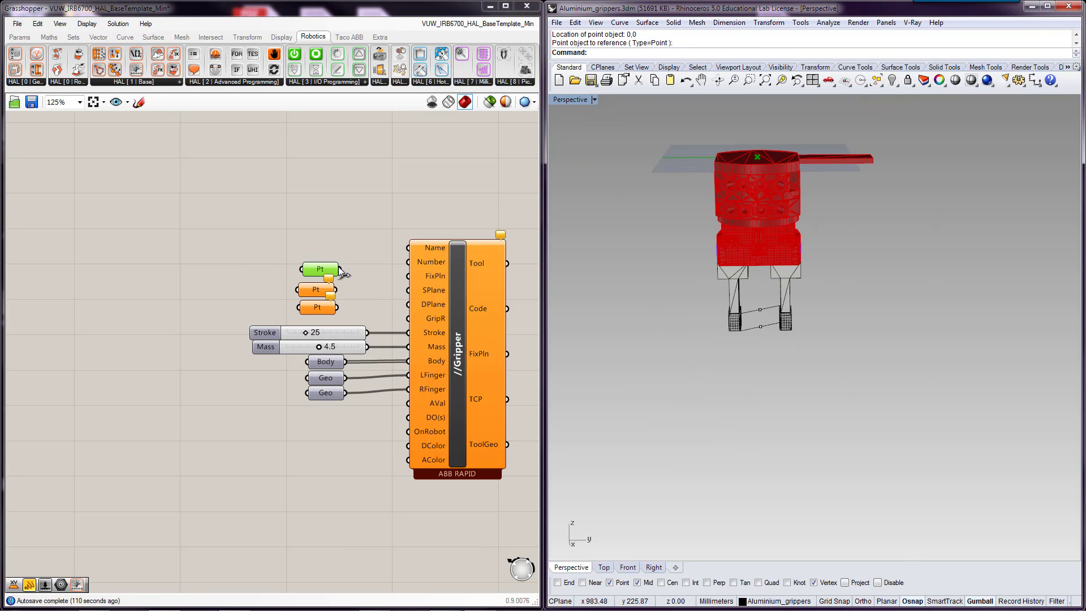
drag(343, 274, 408, 276)
Reference the lower midpoint between the finger pads in the middle Point parameter and connect it to the Gripper's SPlane input
scroll(727, 296, up, 3)
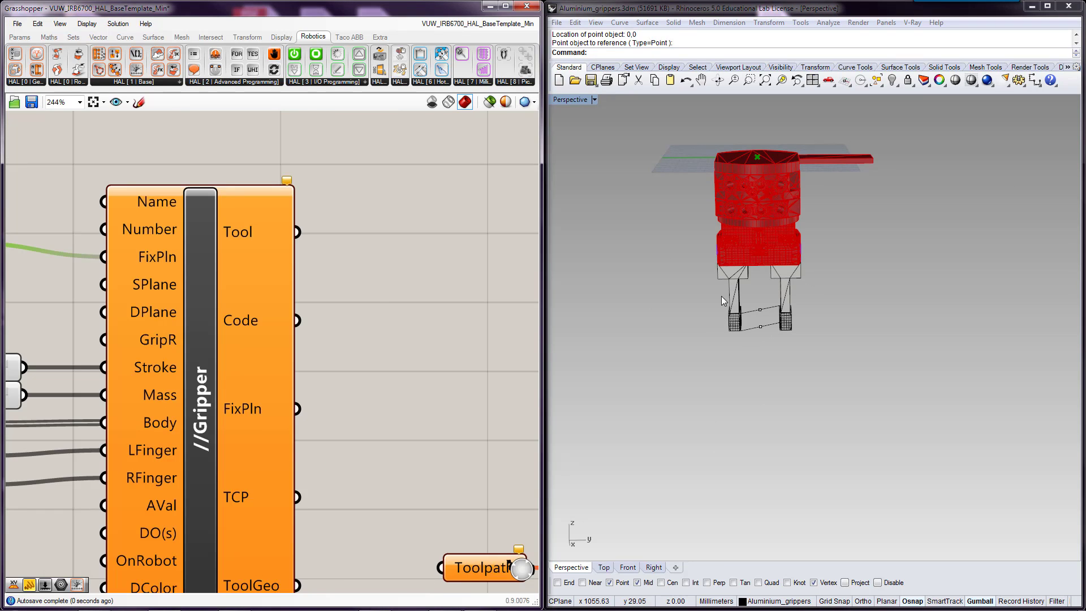
scroll(522, 327, down, 1)
right_drag(192, 342, 267, 315)
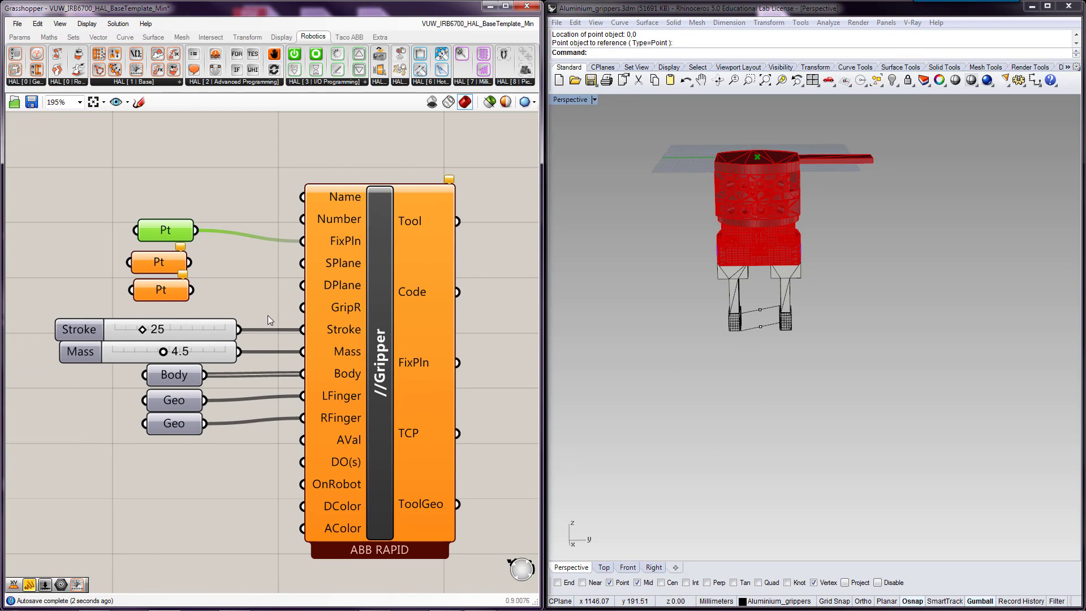
right_click(158, 264)
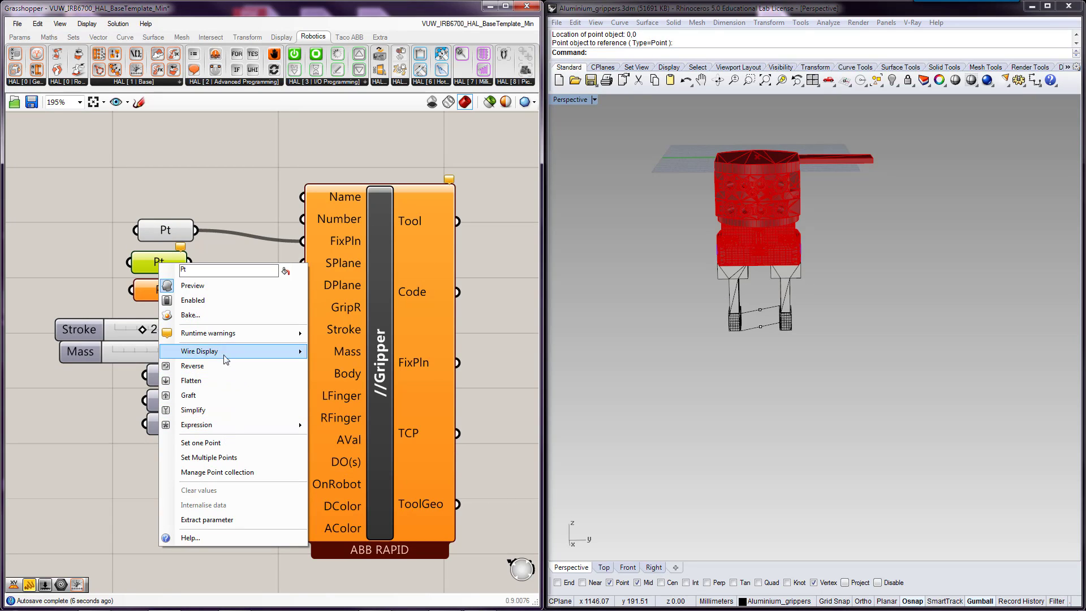
click(228, 442)
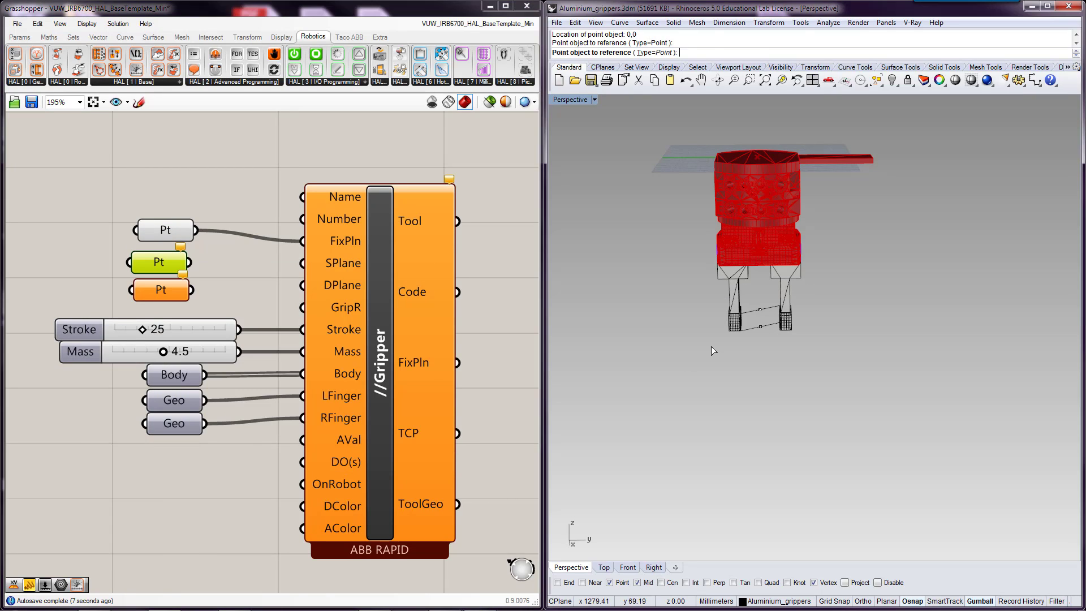
click(760, 326)
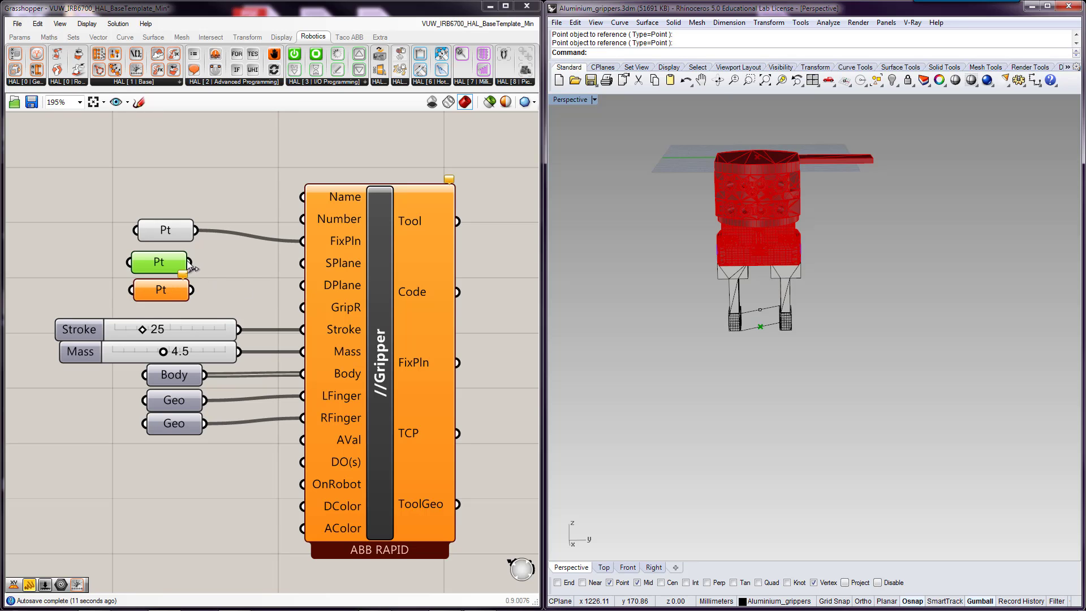
drag(189, 262, 302, 262)
Reference the upper midpoint between the finger pads in the third Point parameter and connect it to the Gripper's DPlane input
click(177, 291)
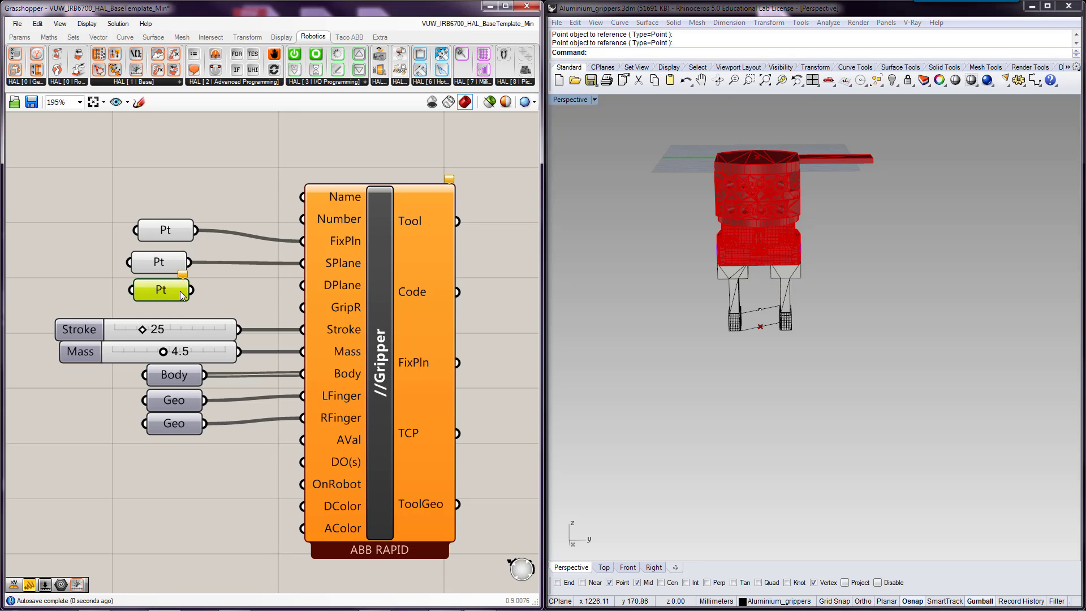
right_click(180, 291)
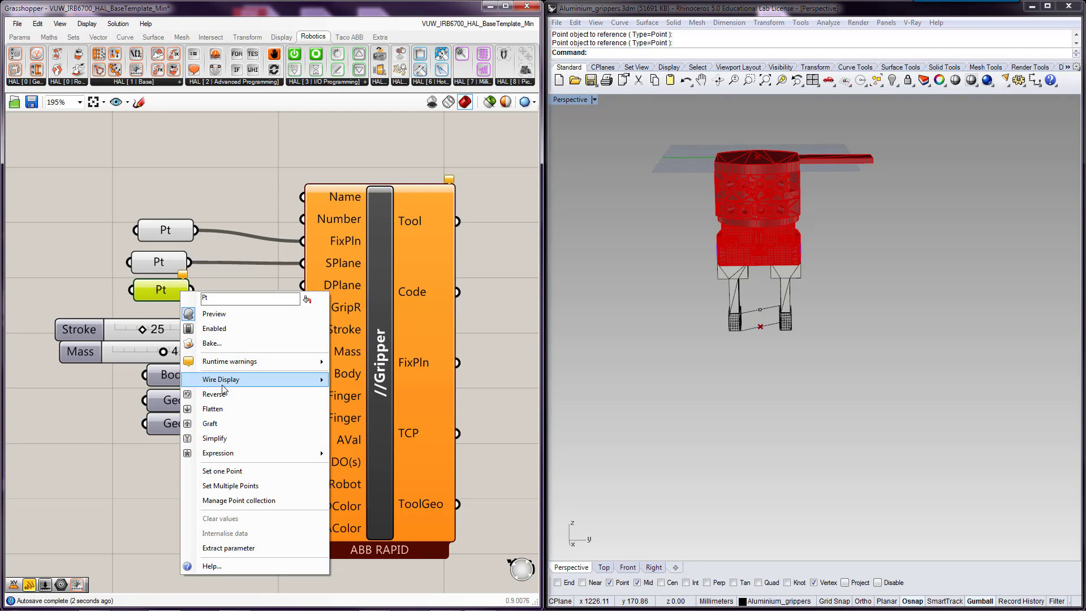
click(232, 471)
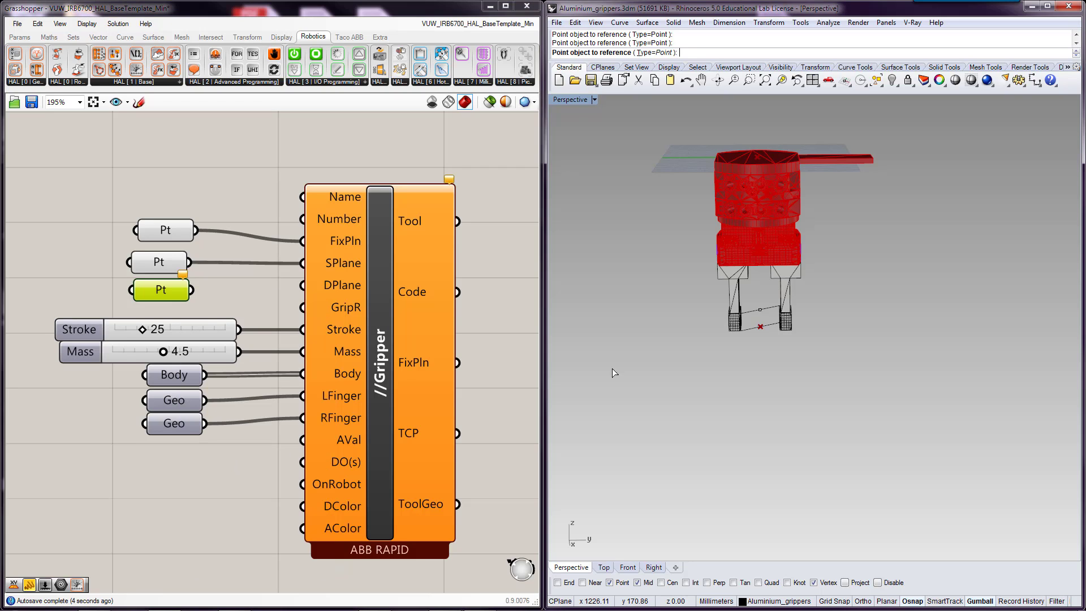
click(756, 311)
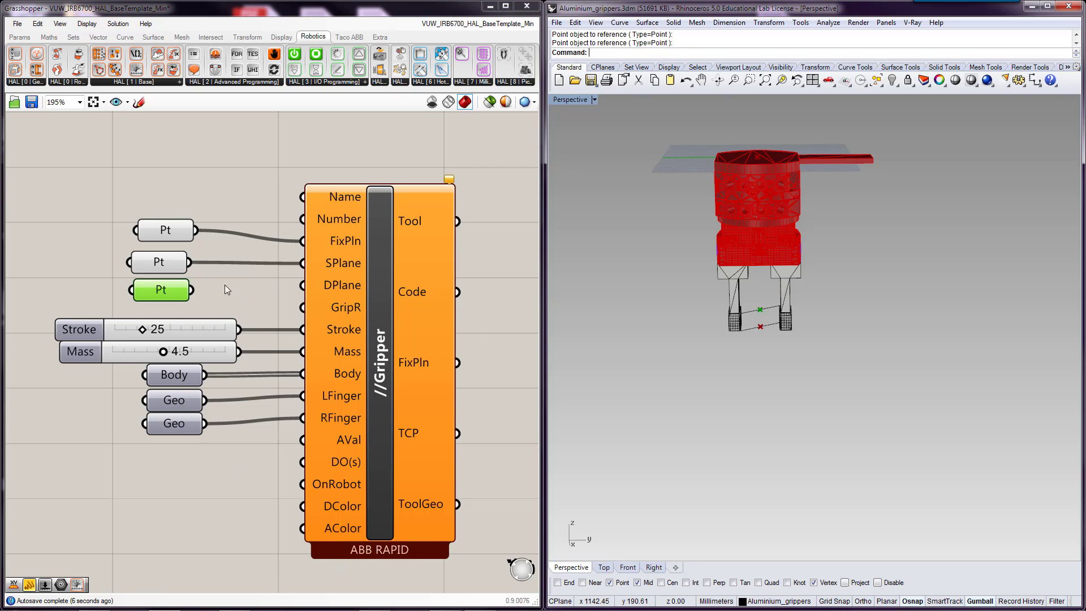
drag(192, 289, 298, 288)
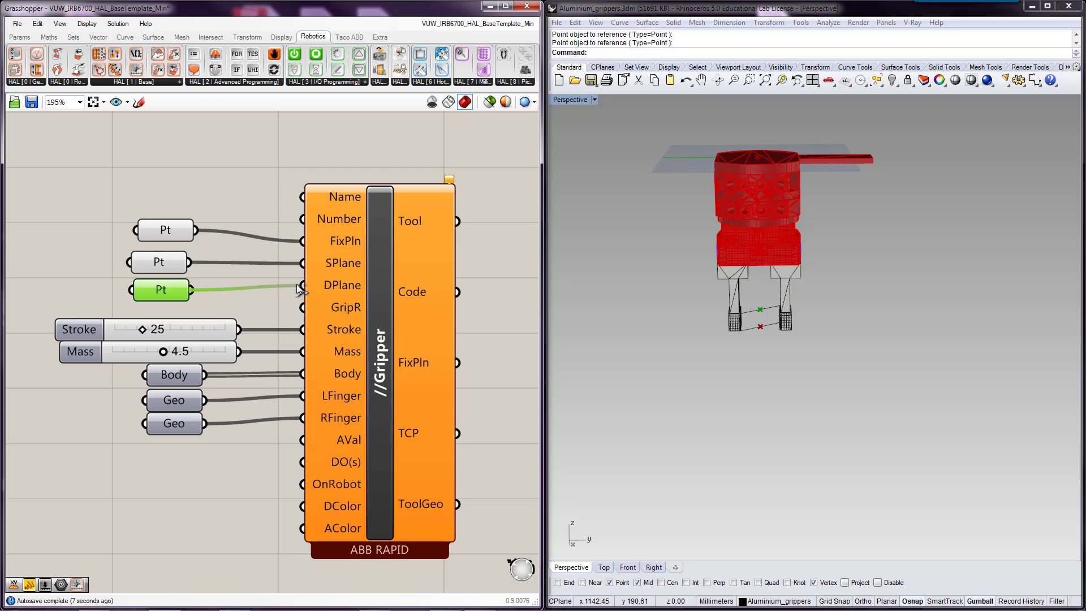
double_click(209, 312)
text(1)
key(Return)
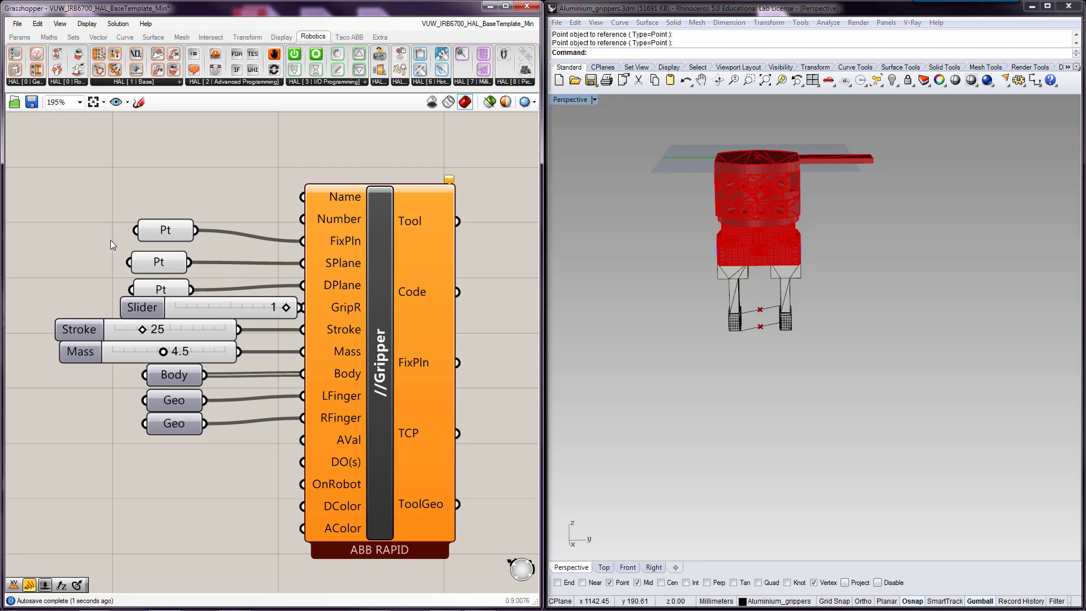
drag(144, 307, 81, 304)
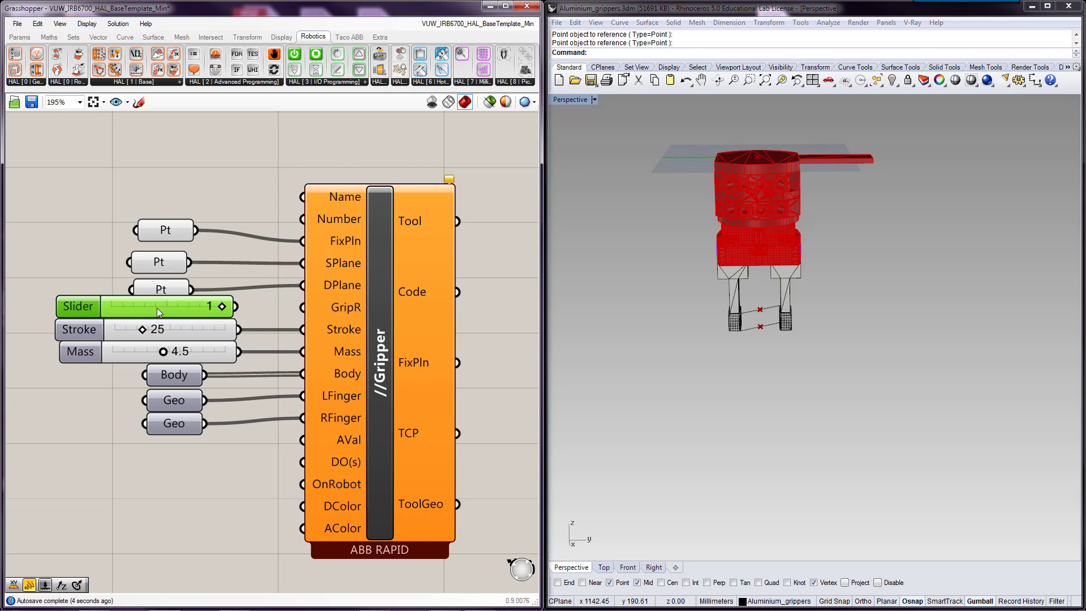
drag(276, 308, 303, 307)
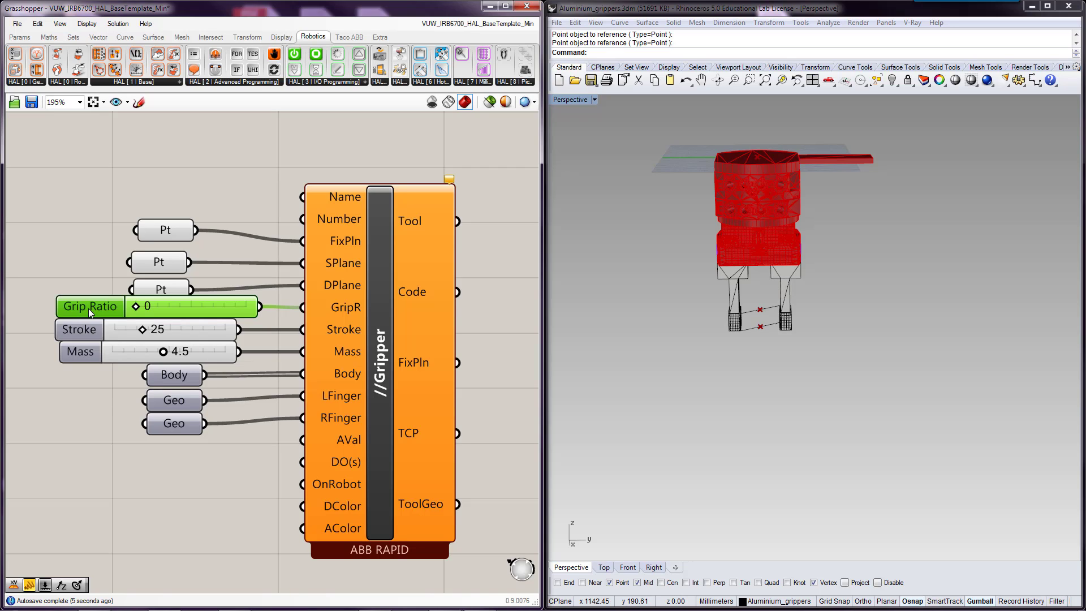
key(Delete)
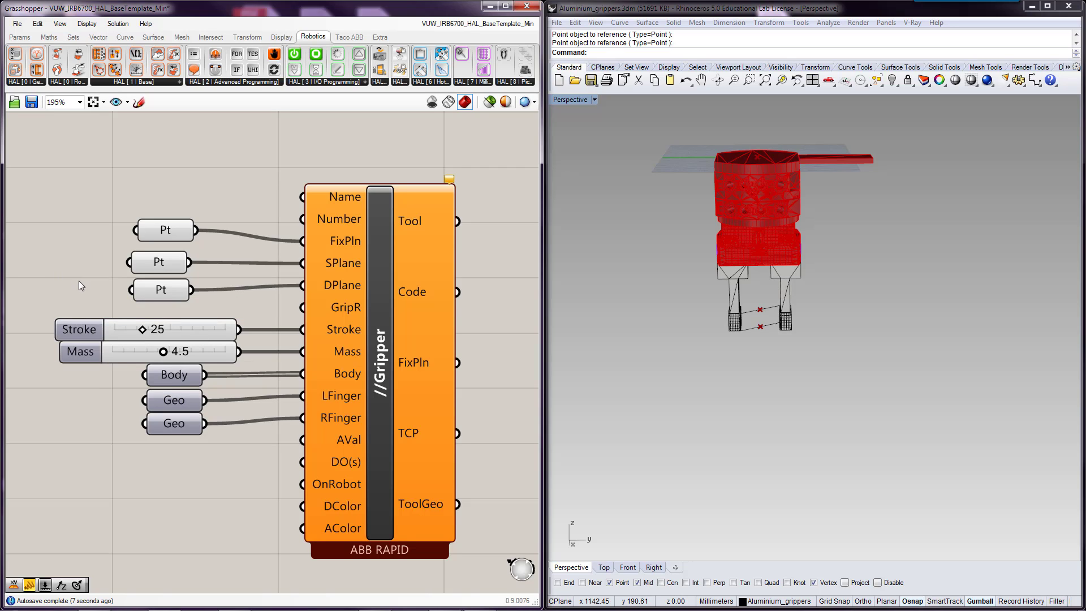
Add a decimal number slider set to 0.5, connect it to the Gripper's GripR input and place it just above the Stroke slider
double_click(79, 280)
text(5)
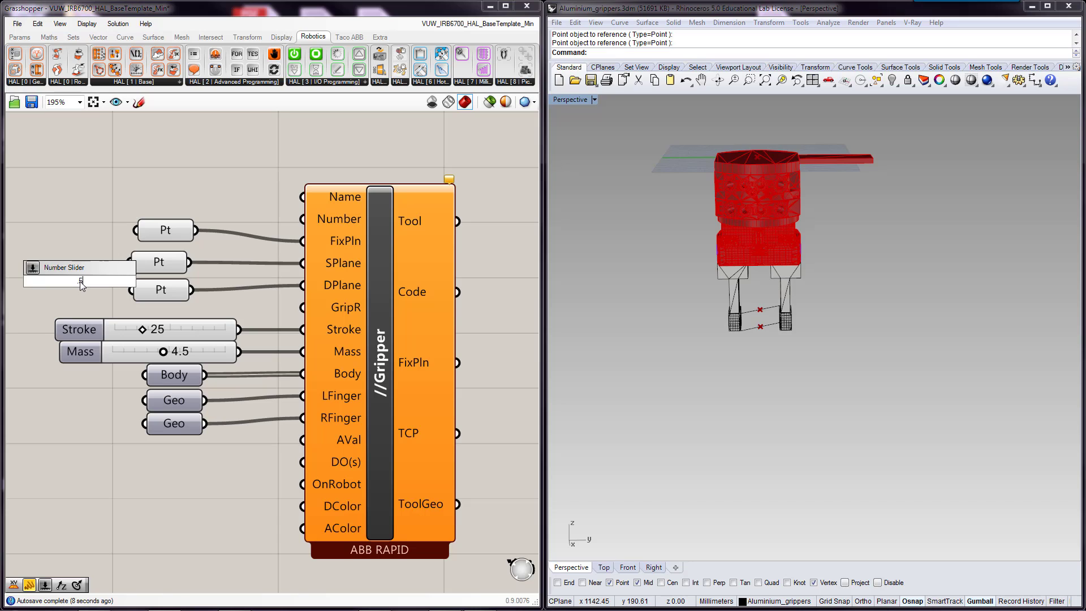
key(Return)
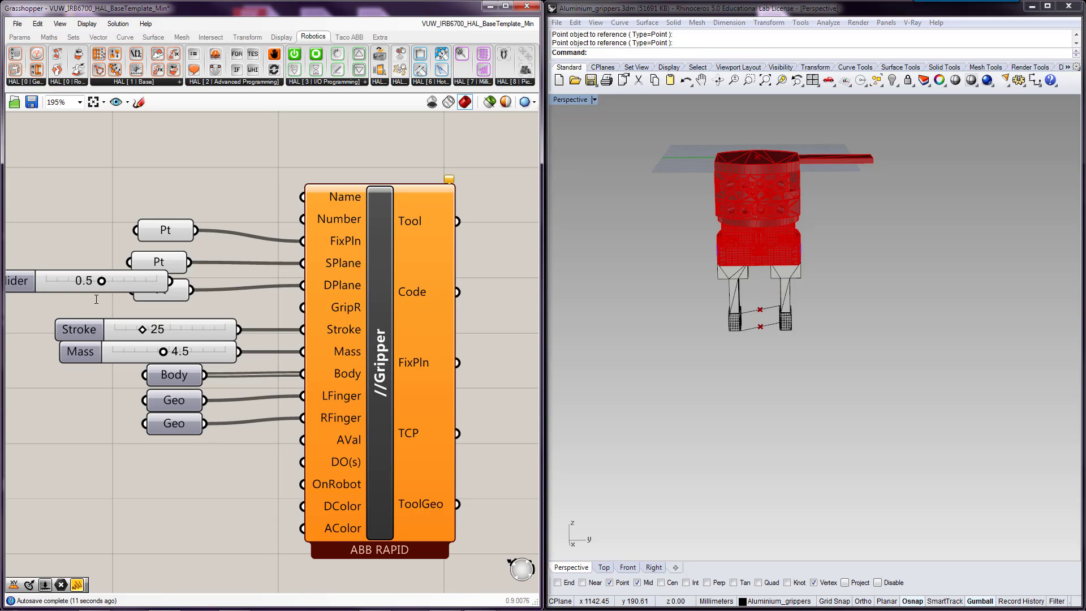
drag(171, 280, 303, 307)
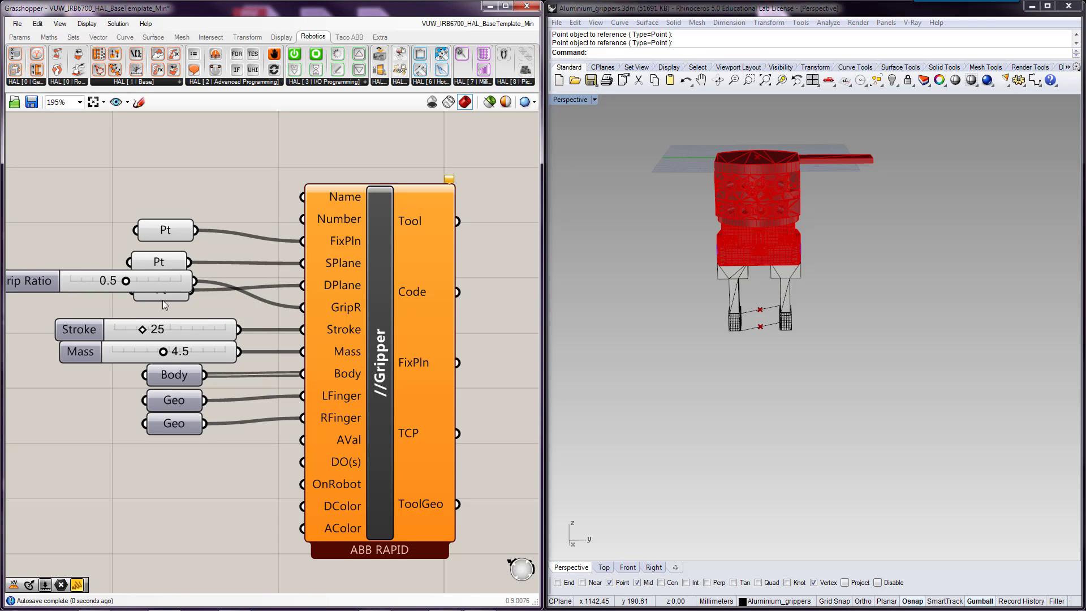
drag(36, 279, 97, 306)
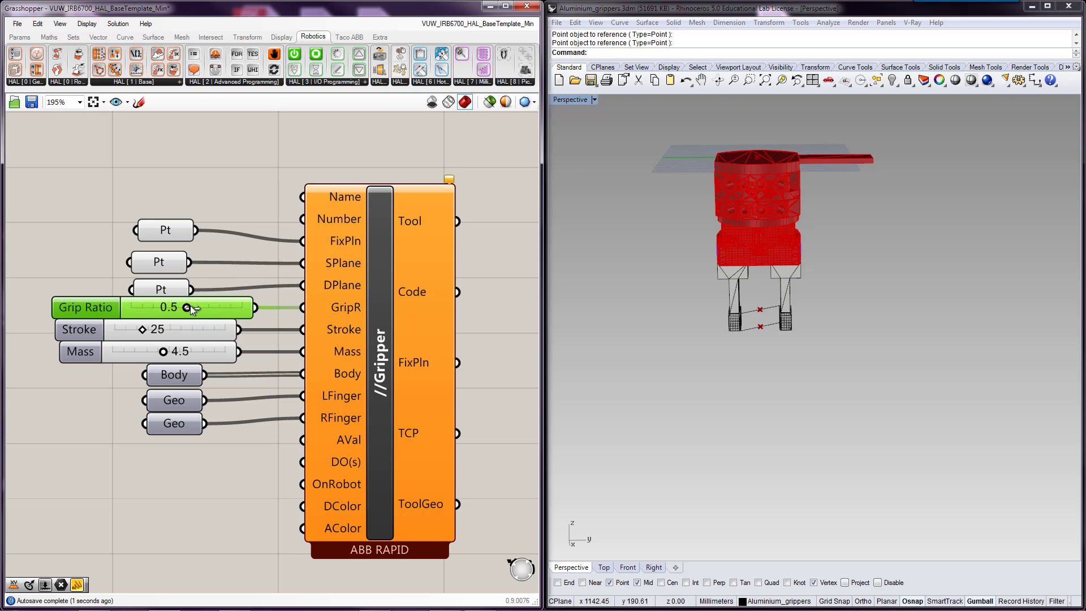
drag(198, 306, 214, 305)
click(245, 182)
Stack the SPlane and DPlane Point parameters directly beneath the FixPln one, clear of the Grip Ratio slider
right_drag(793, 376, 734, 336)
scroll(768, 362, up, 5)
drag(174, 288, 187, 308)
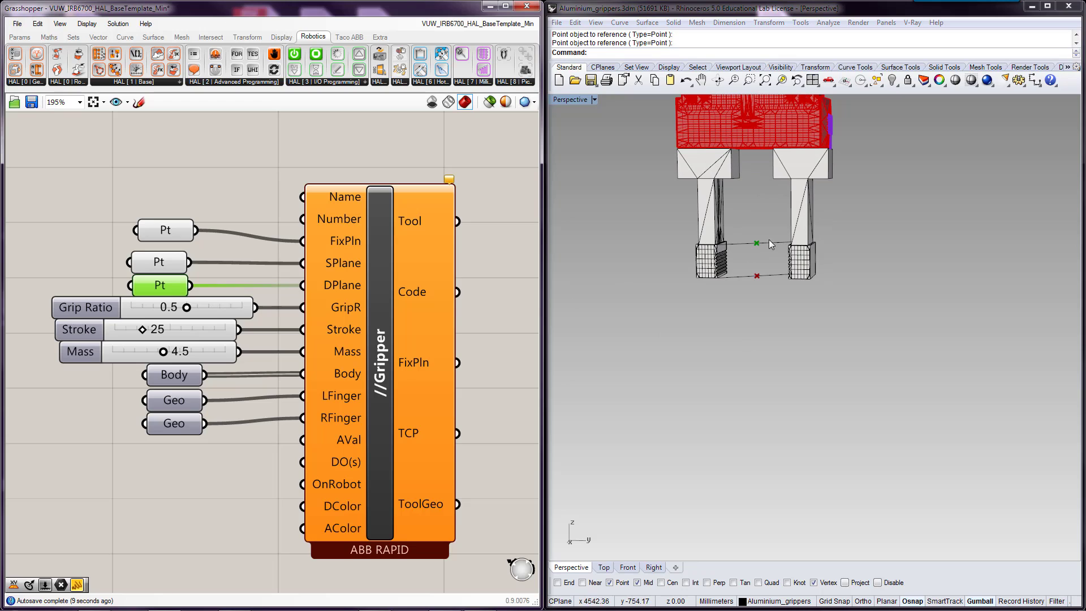
click(121, 239)
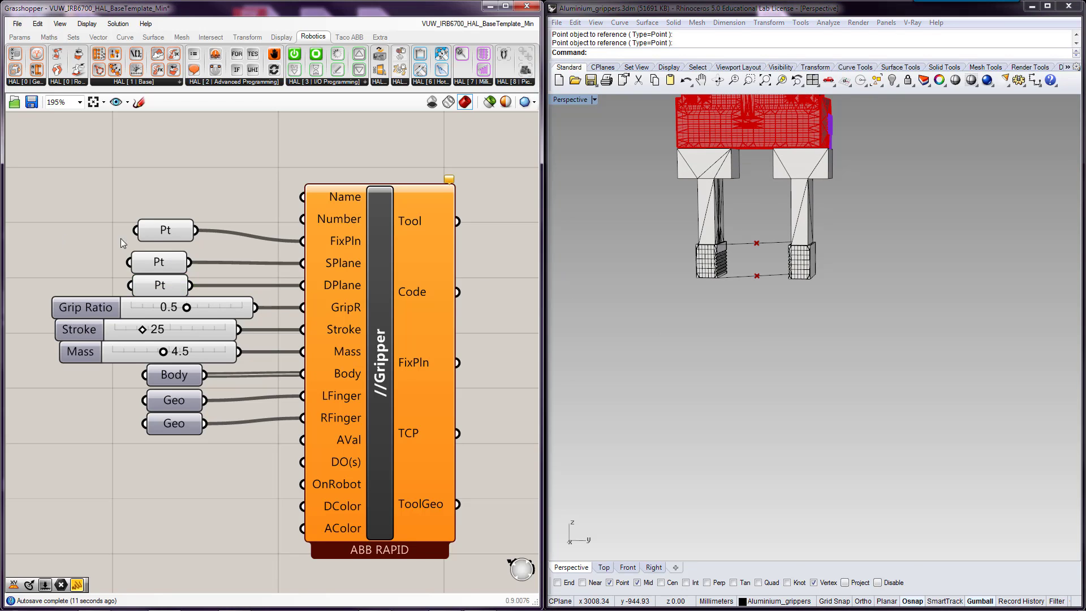
drag(157, 257, 165, 250)
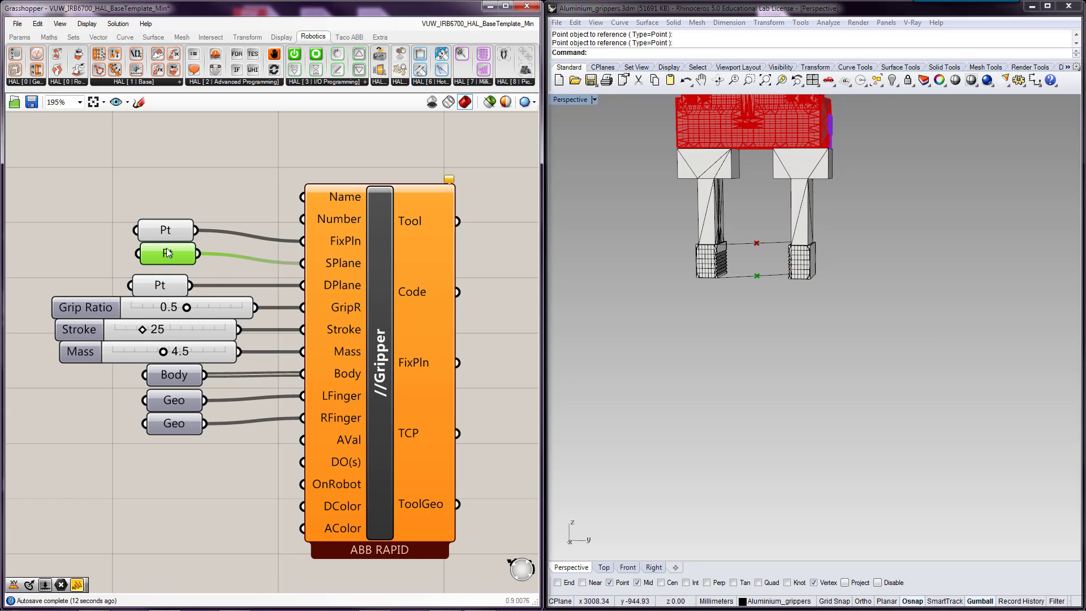
drag(164, 287, 171, 274)
click(157, 293)
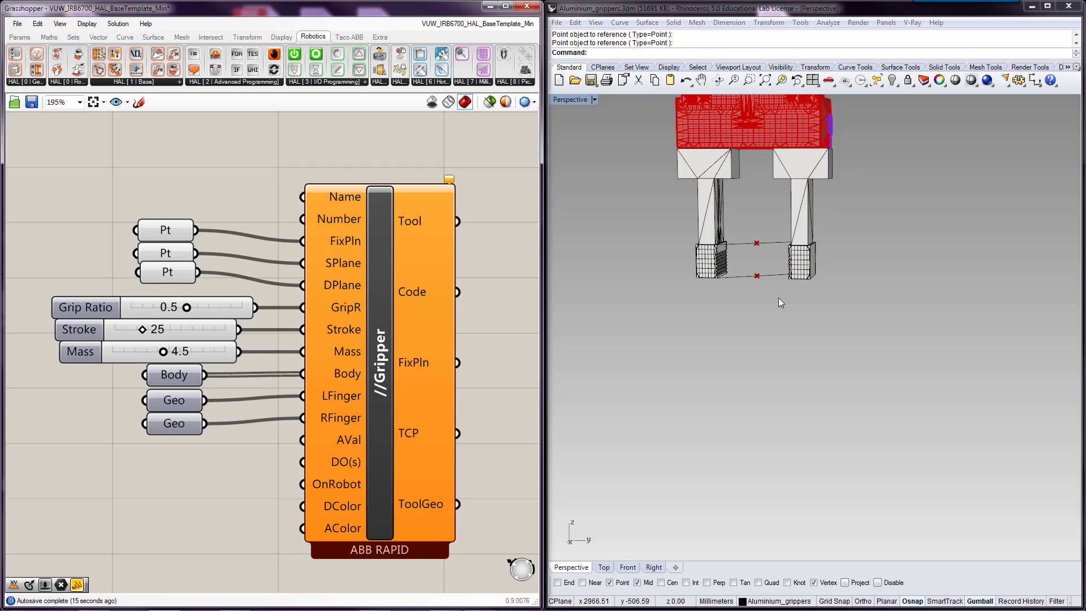
Set the Grip Ratio slider to 1.0
shift+right_drag(766, 303, 819, 231)
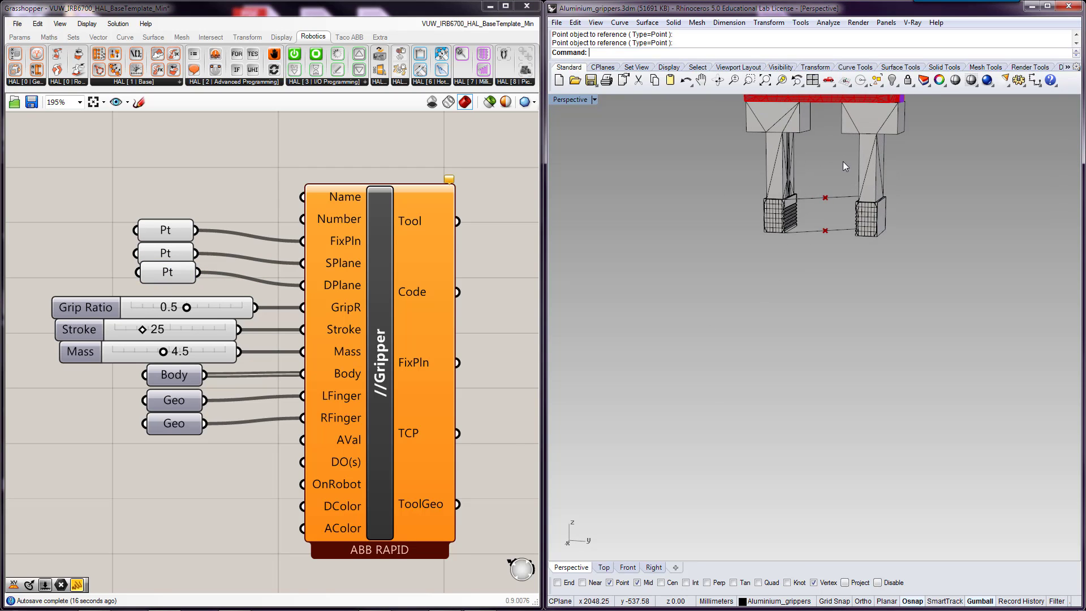
scroll(823, 192, up, 4)
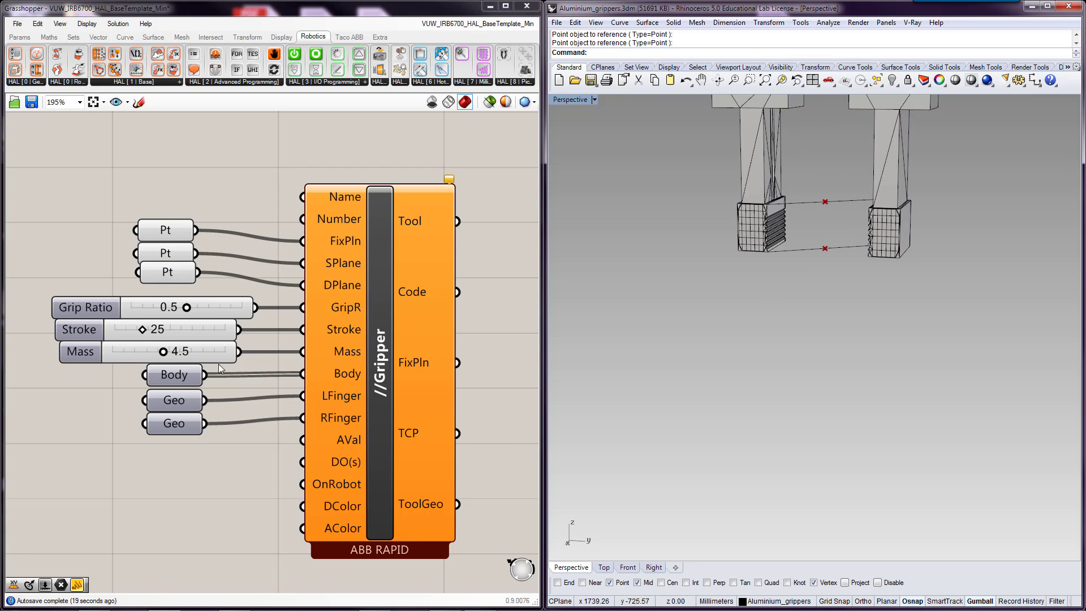
drag(186, 307, 238, 309)
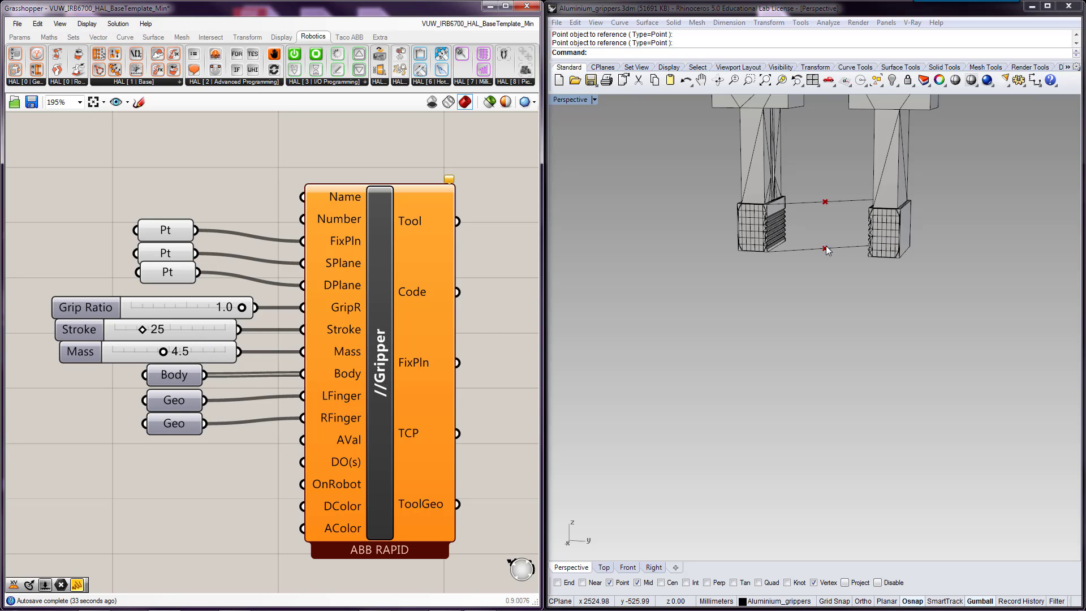
Add a compact panel reading "Gripper" above the Point parameters and connect it to the Gripper component's Name input
scroll(808, 315, down, 5)
scroll(796, 316, up, 5)
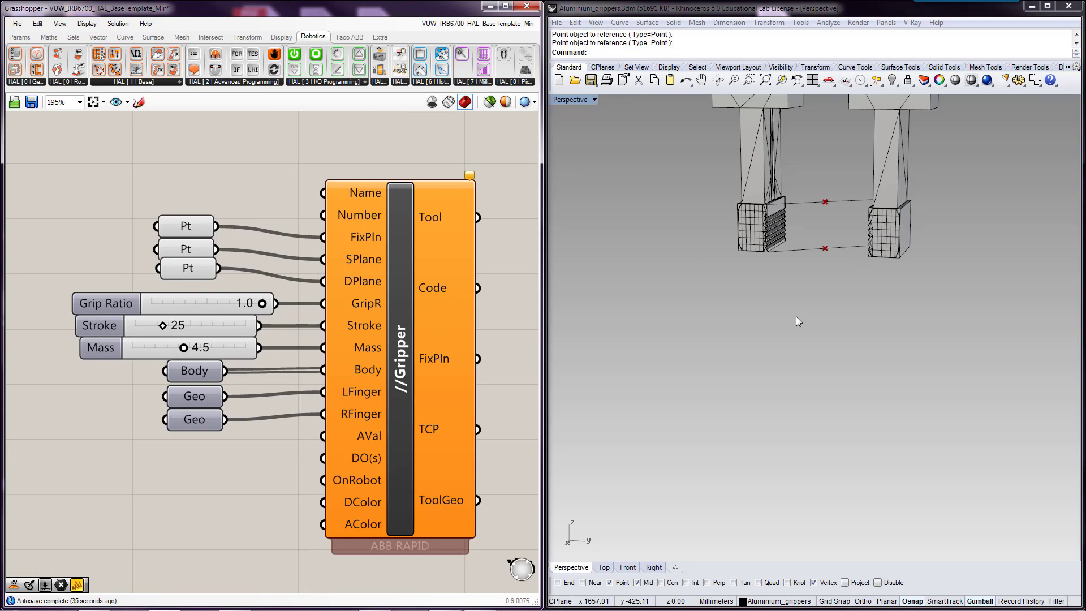
double_click(216, 189)
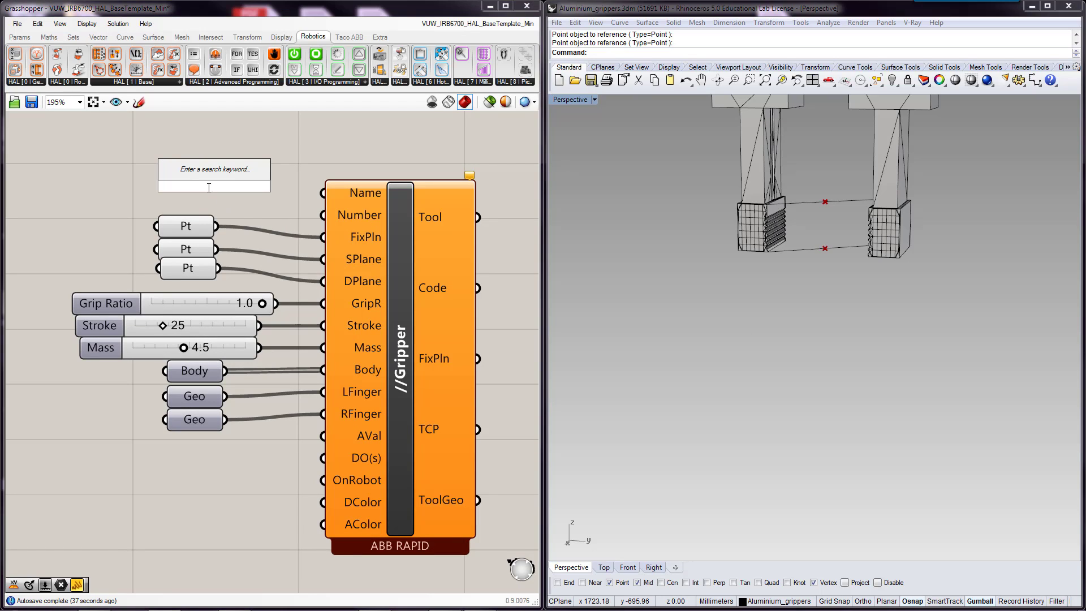
click(20, 37)
drag(162, 70, 179, 190)
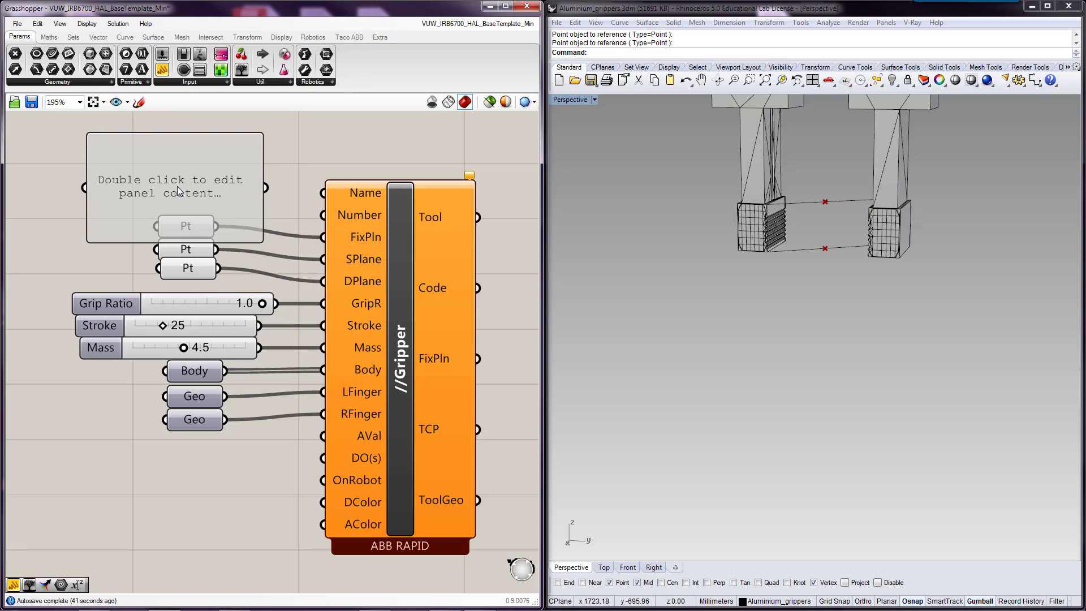
double_click(189, 190)
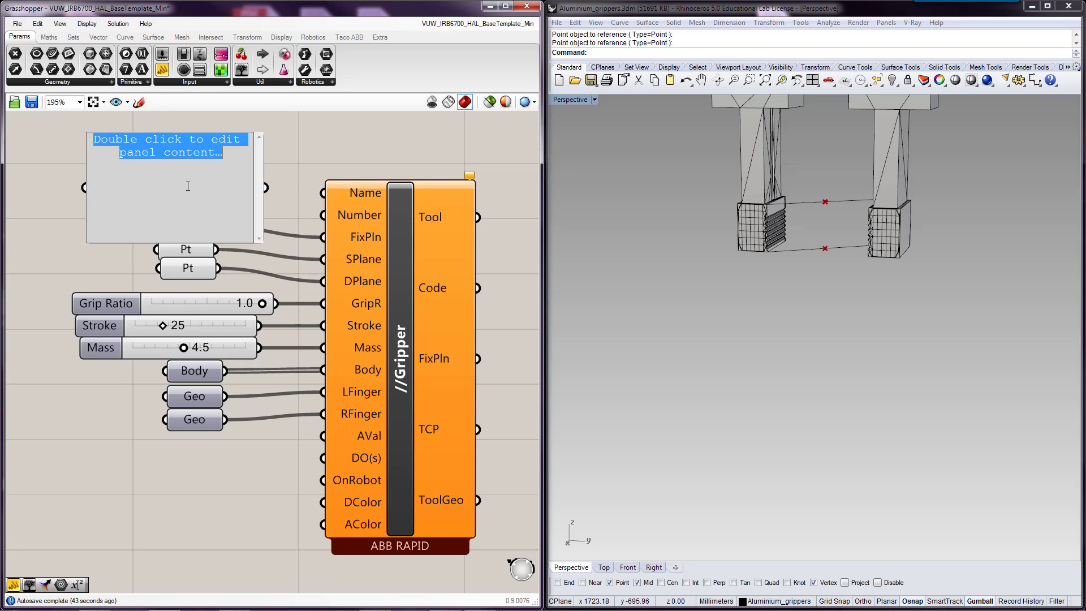
text(Gripper)
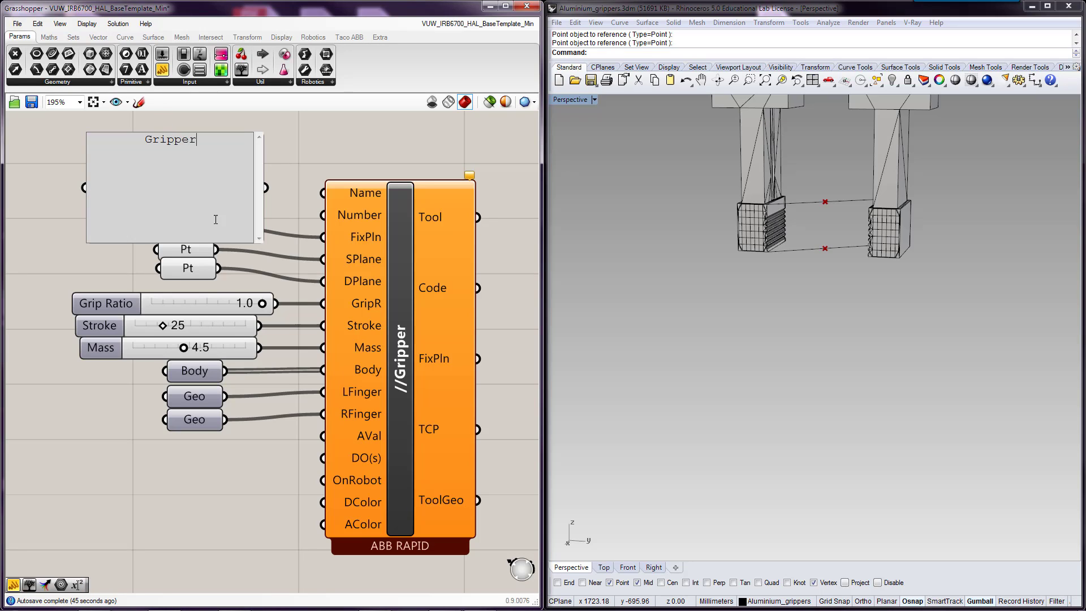
drag(265, 187, 323, 193)
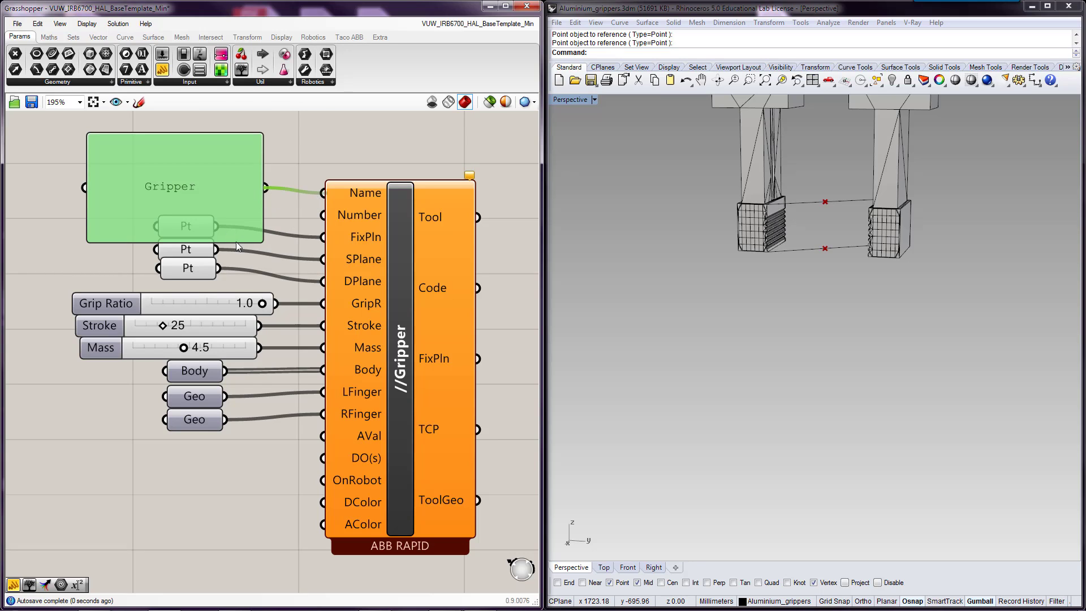
drag(237, 242, 219, 180)
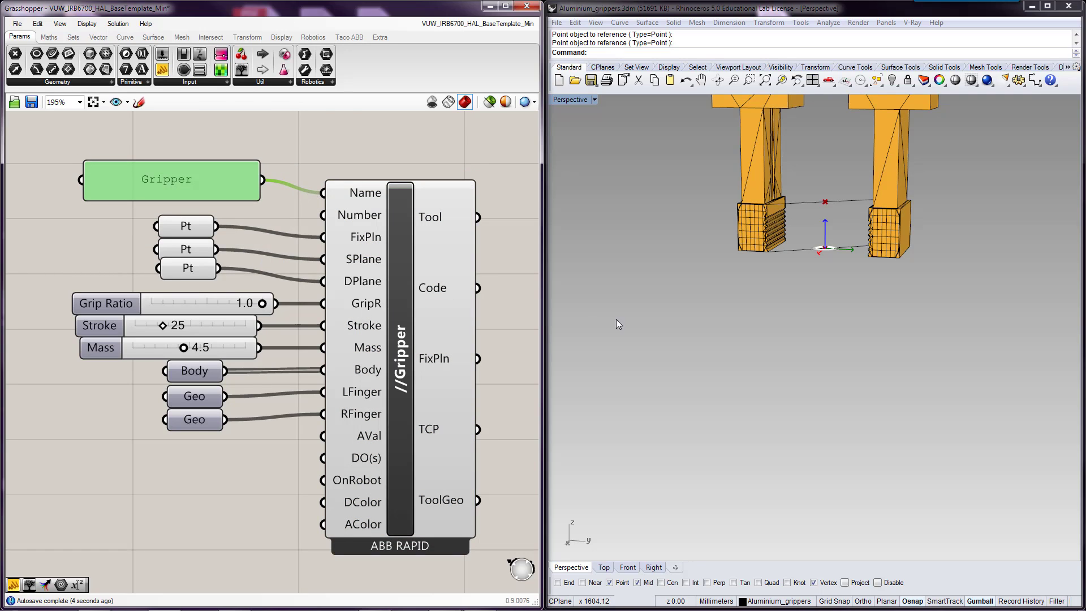
In Rhino, select all of the gripper's source geometry and hide it so only the Grasshopper preview is displayed
click(633, 325)
scroll(639, 330, down, 2)
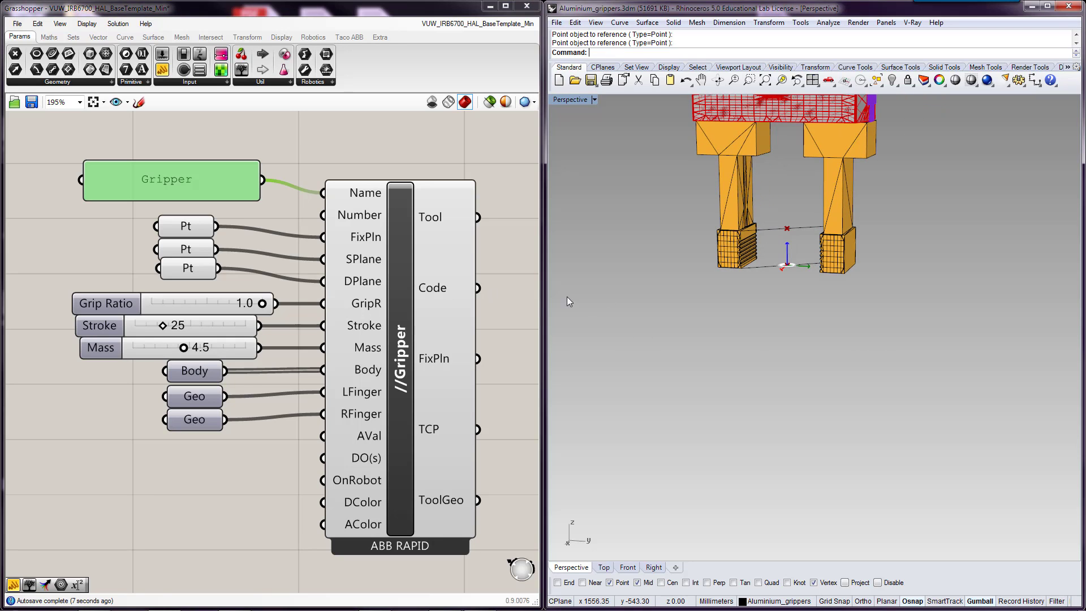
scroll(788, 353, down, 5)
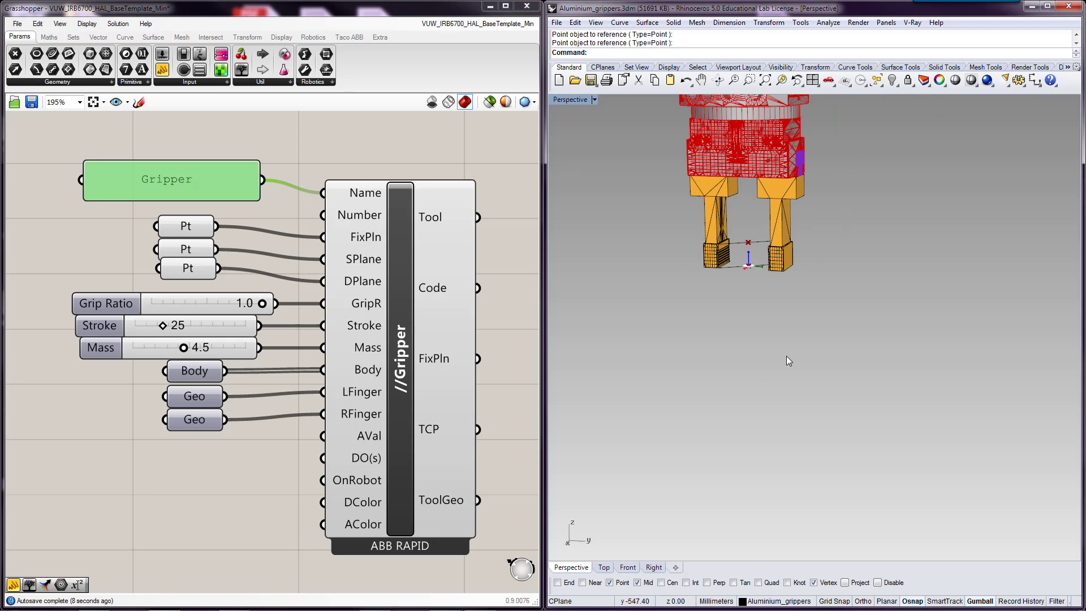
scroll(789, 354, down, 1)
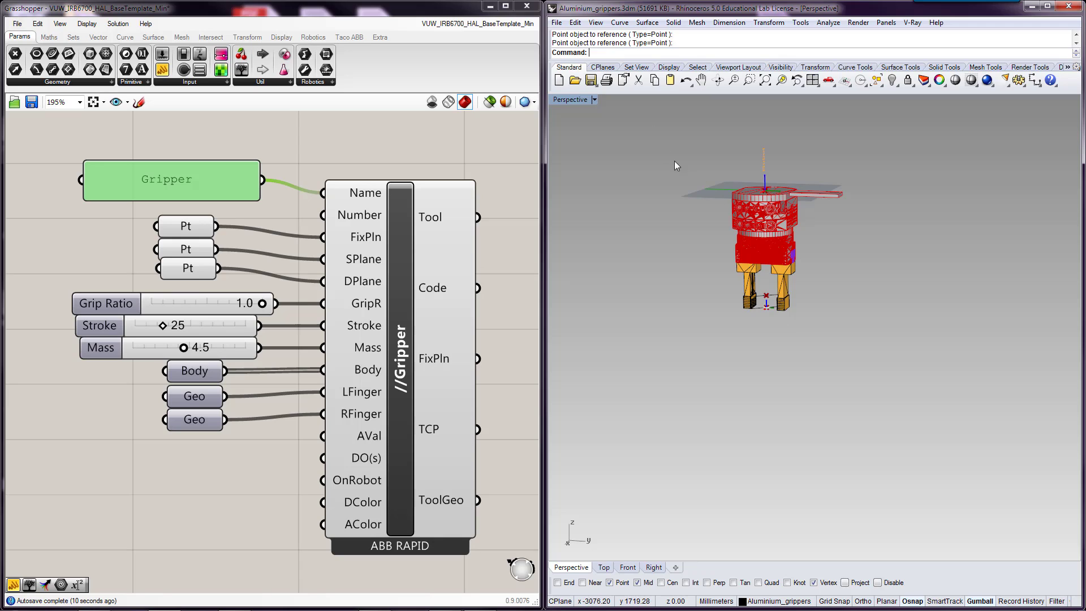
drag(650, 126, 891, 378)
key(ctrl+h)
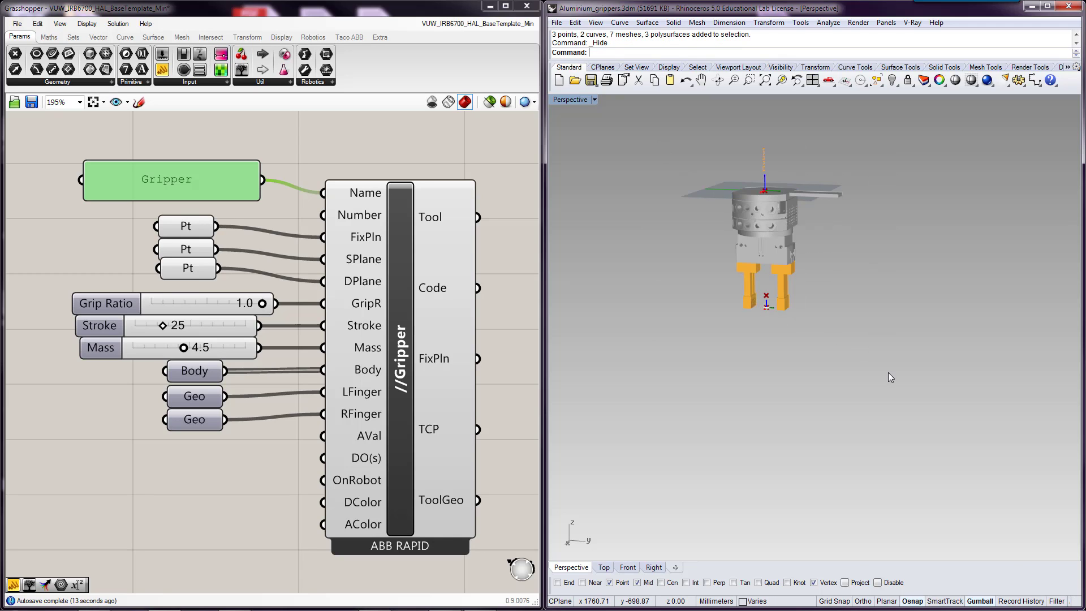
right_drag(843, 325, 832, 326)
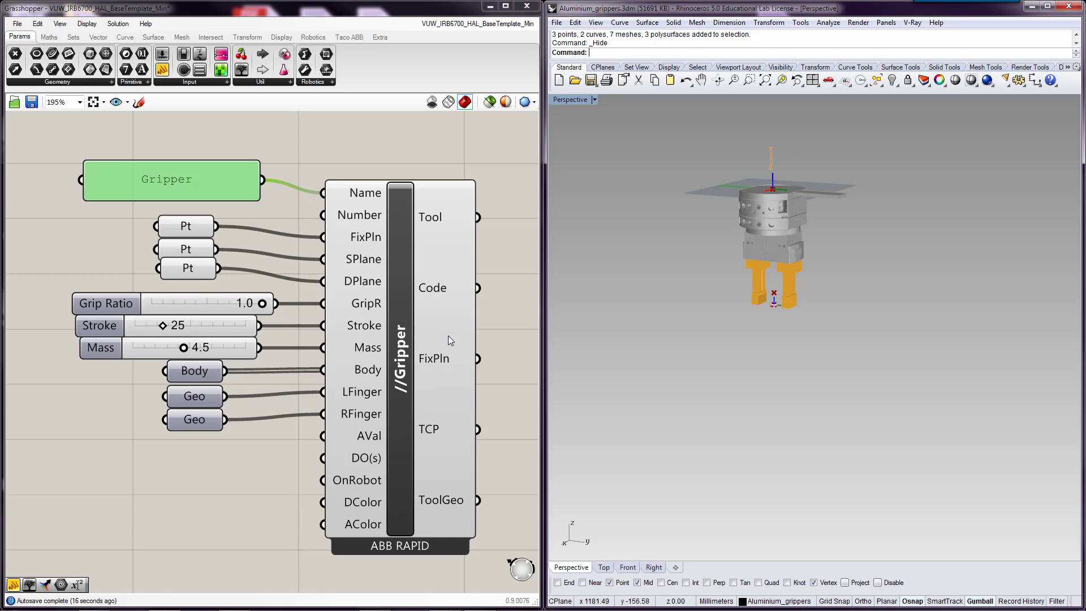
scroll(787, 207, up, 8)
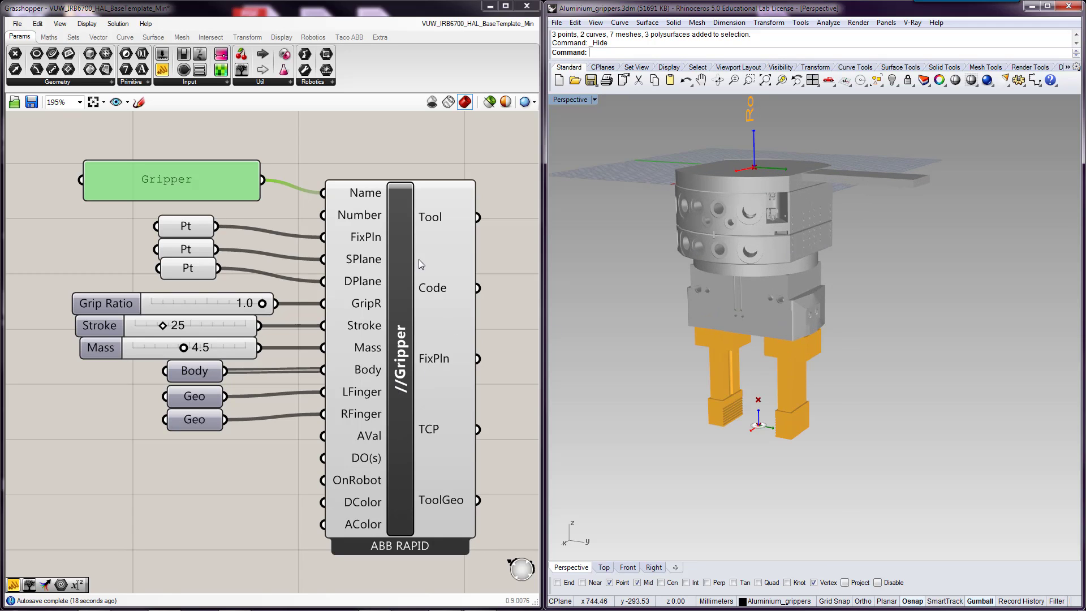
Turn the Gripper component's preview off and back on
click(400, 277)
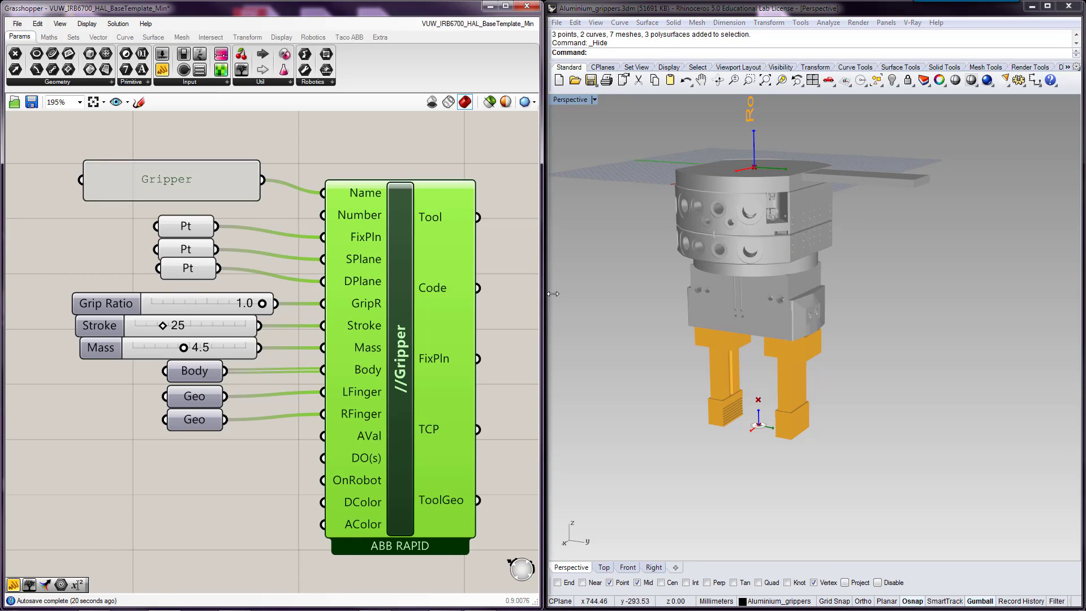
right_click(406, 286)
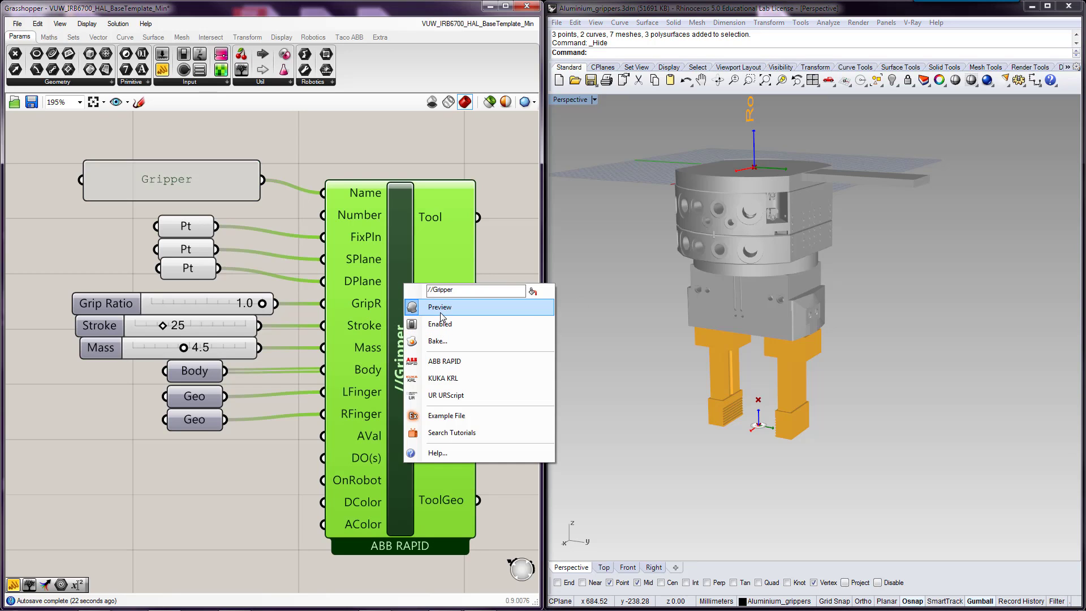
click(440, 308)
right_click(396, 288)
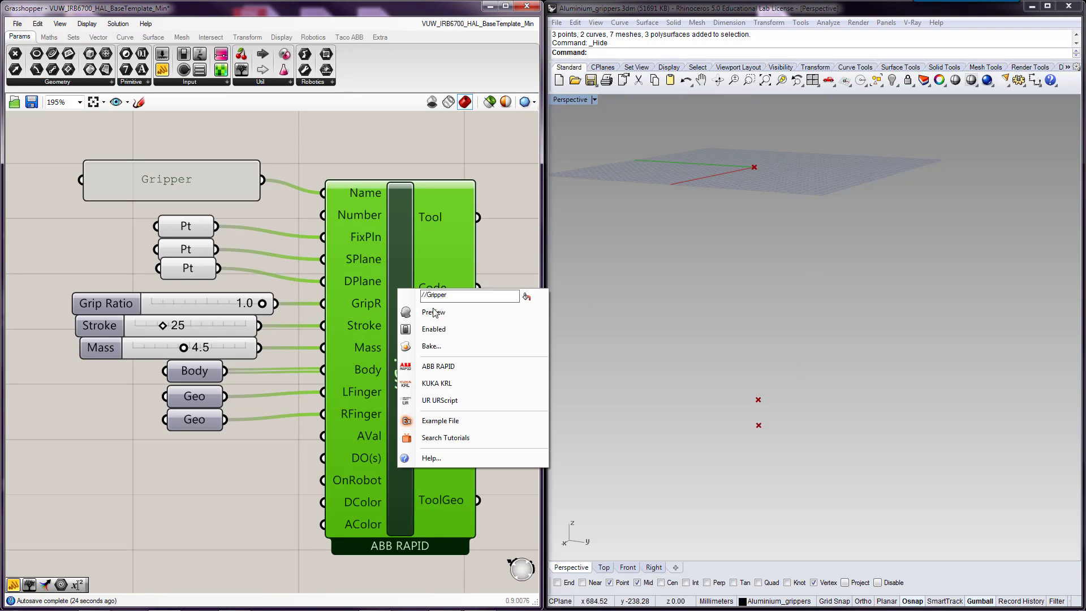
click(440, 311)
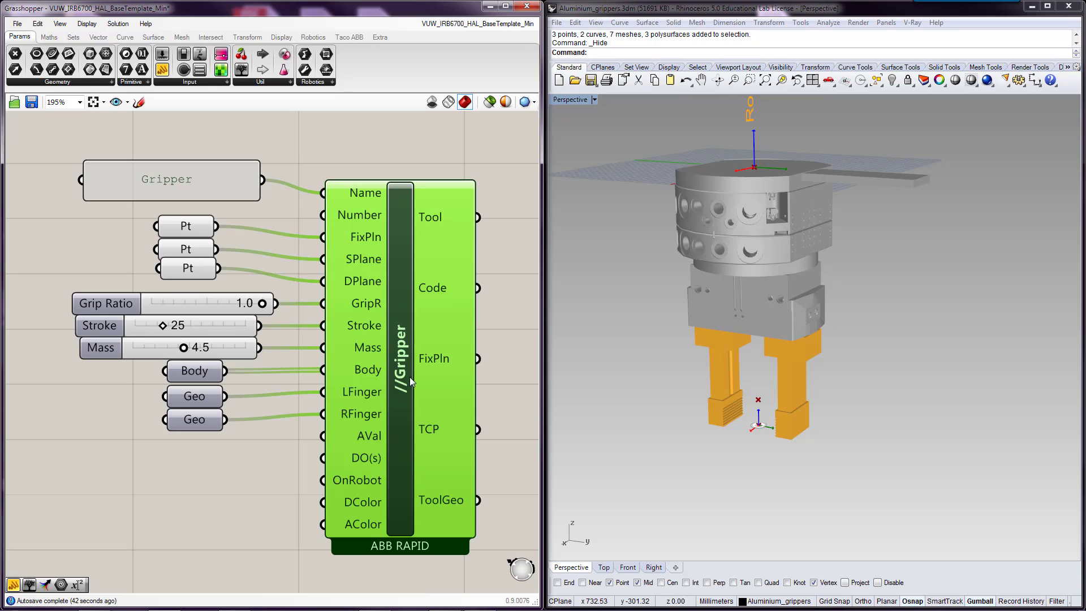
click(312, 508)
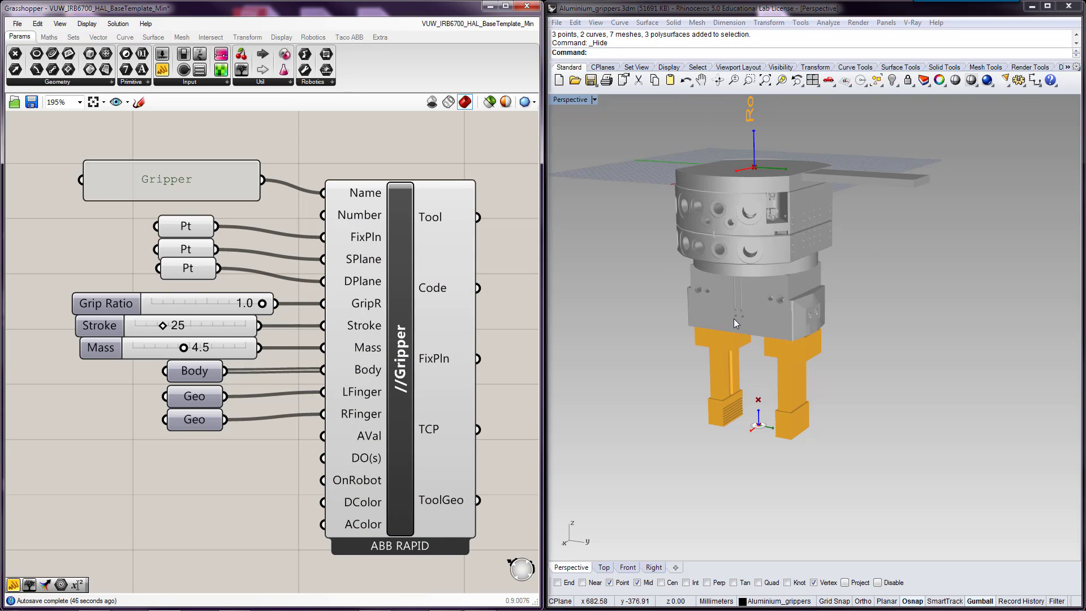
Examine the axes and the Robot label on top of the previewed gripper
shift+right_drag(713, 287, 728, 430)
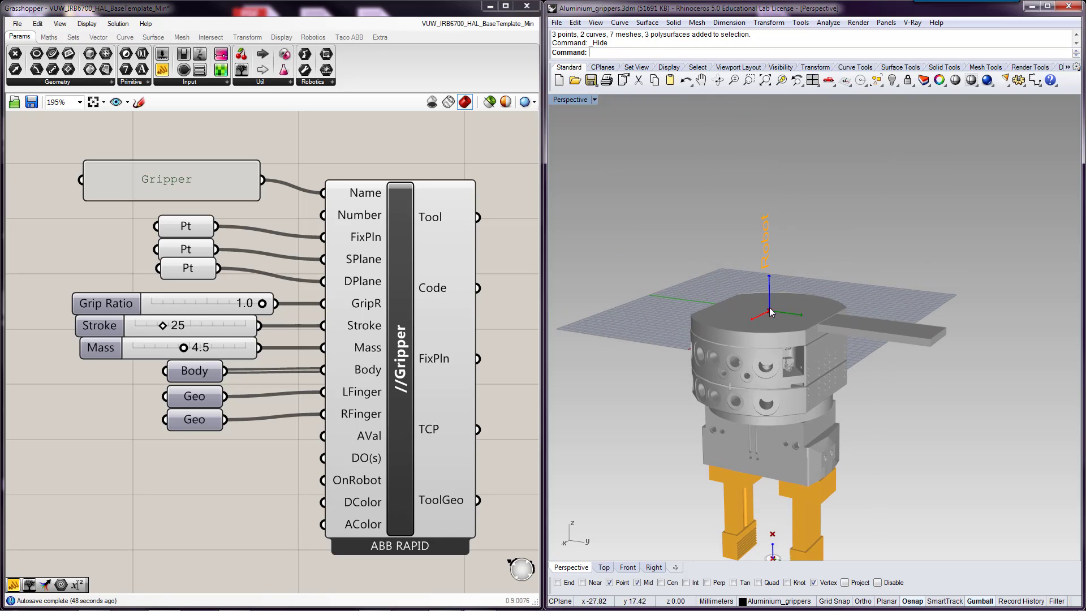
scroll(773, 310, up, 8)
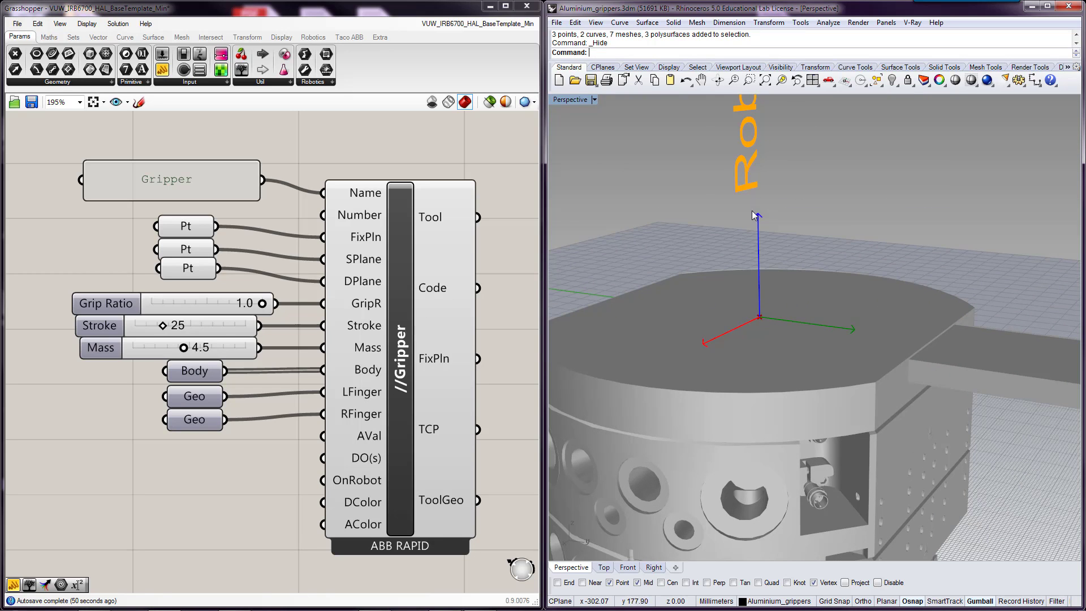
scroll(754, 215, down, 6)
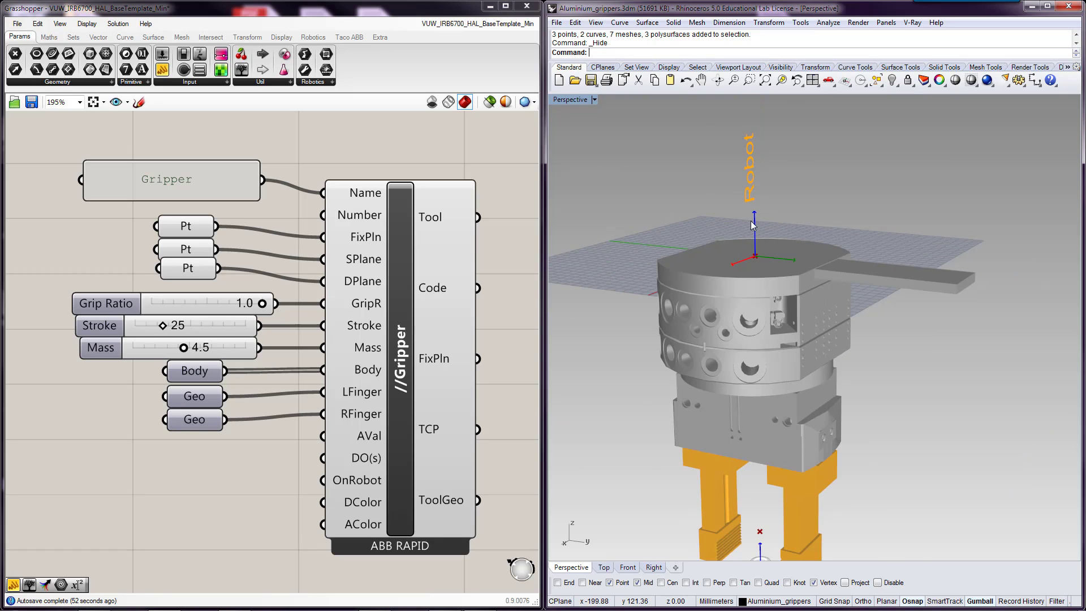
scroll(752, 225, down, 5)
Move the Toolpath parameter up, clear of the Gripper component, to free space for the toolpath definition
right_drag(471, 335, 348, 314)
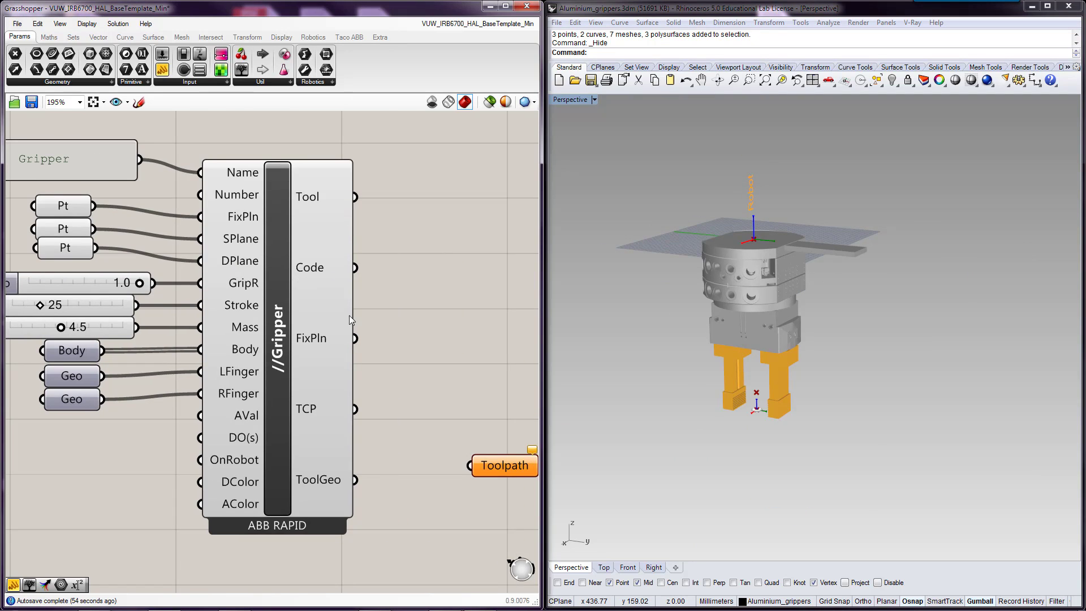
scroll(376, 324, down, 3)
scroll(366, 391, down, 3)
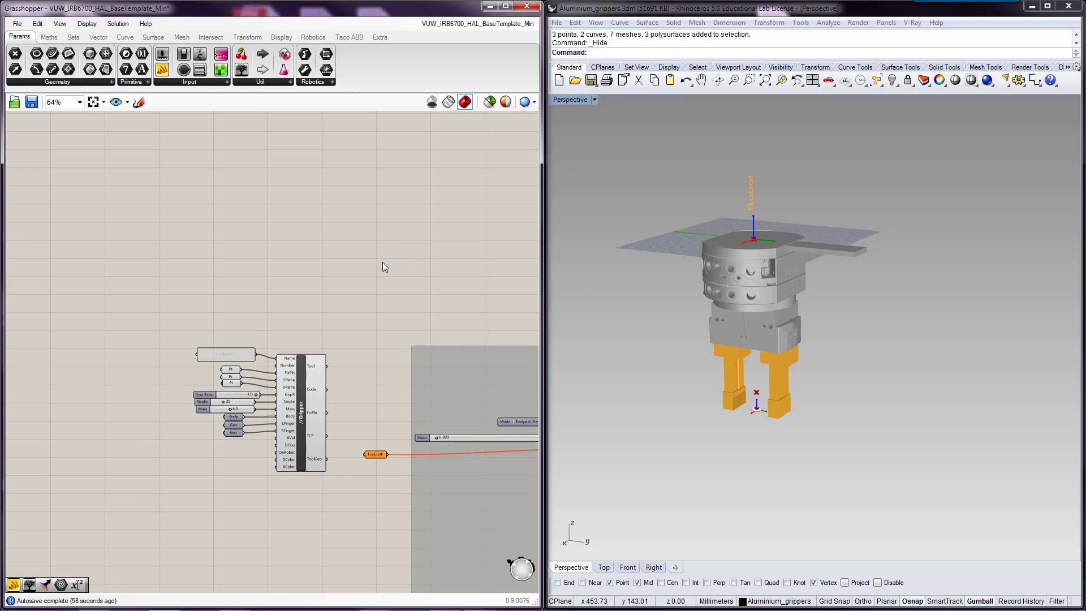
drag(379, 456, 436, 286)
Add a Toolpath Creator, connect its output to the Toolpath parameter and a copy of the name panel to its Name input
double_click(368, 255)
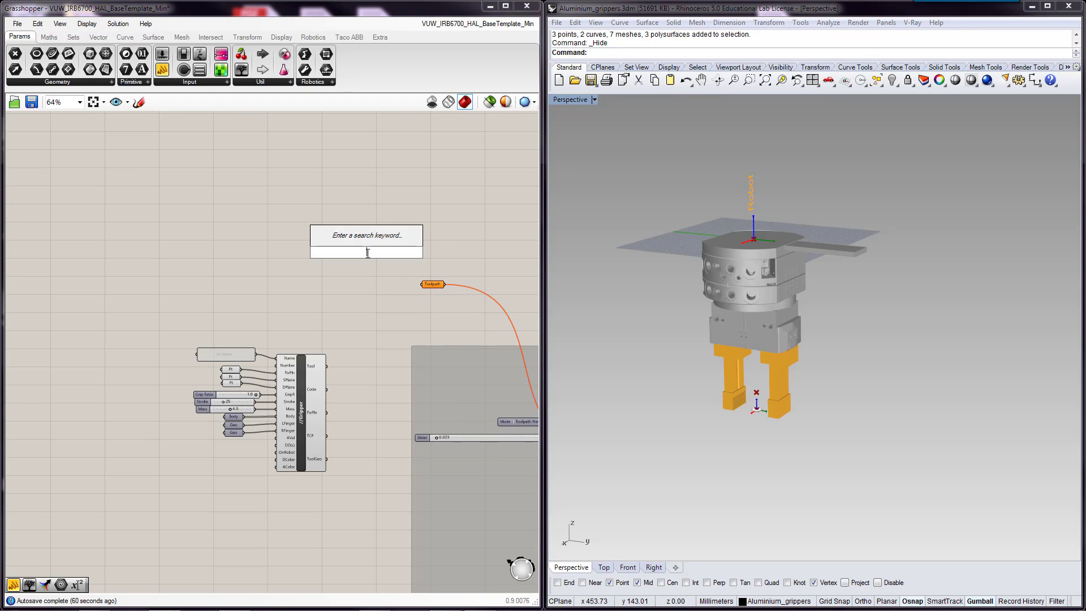
text(top)
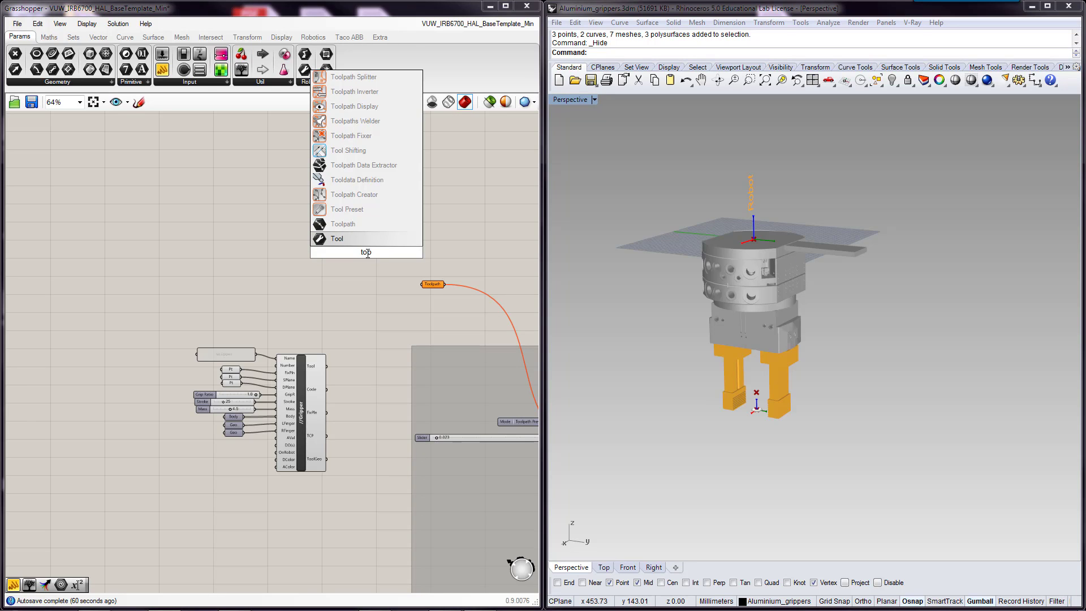
click(351, 194)
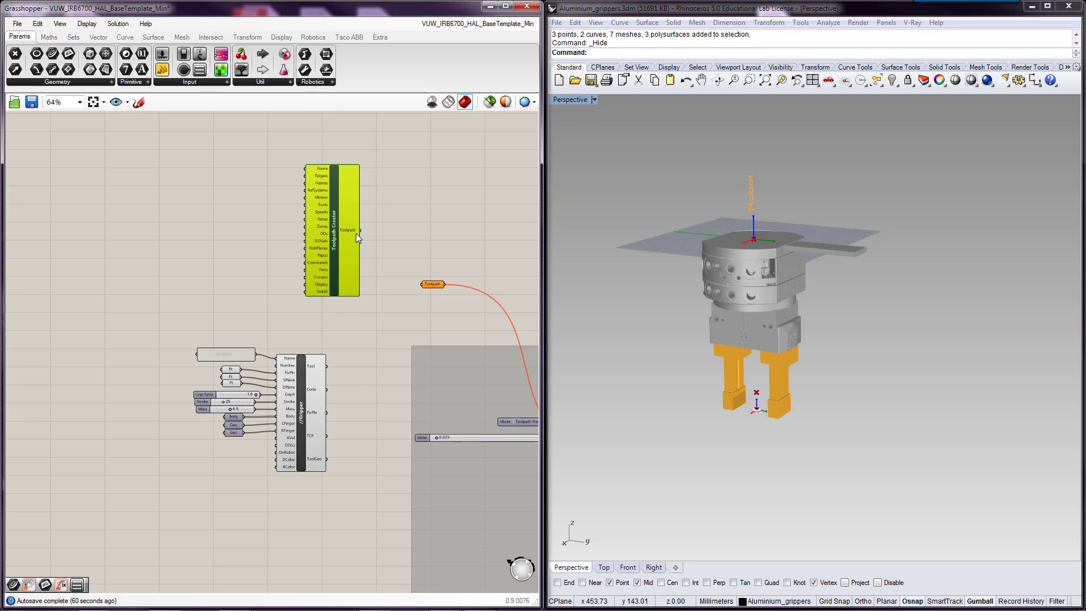
drag(360, 230, 424, 284)
click(226, 356)
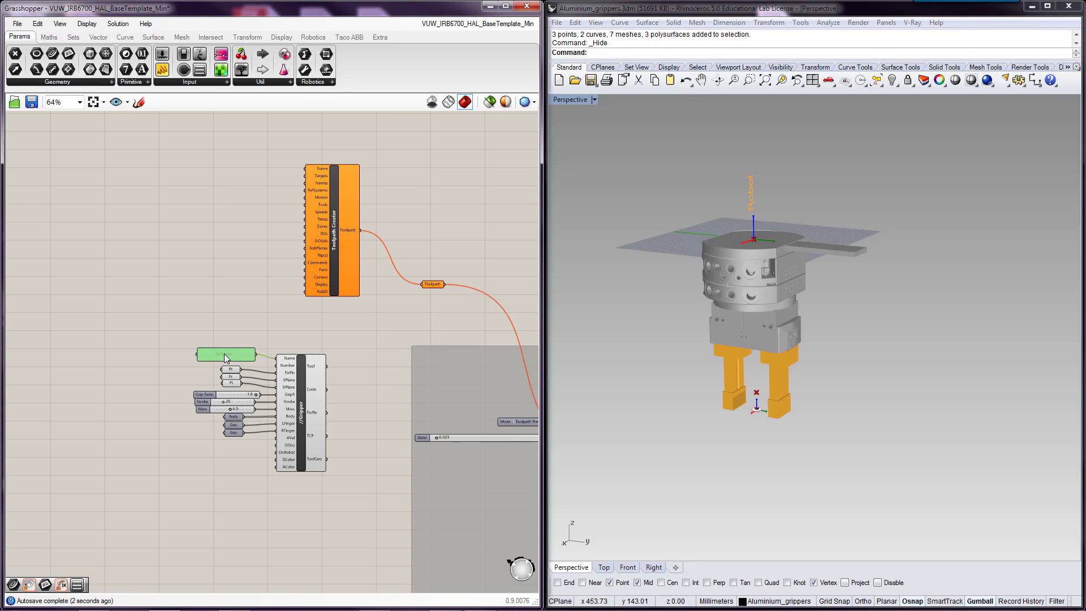
alt+drag(237, 354, 304, 169)
In Rhino, place a point away from the gripper and move it to about X 824, Y 2599, Z 937
scroll(613, 343, down, 5)
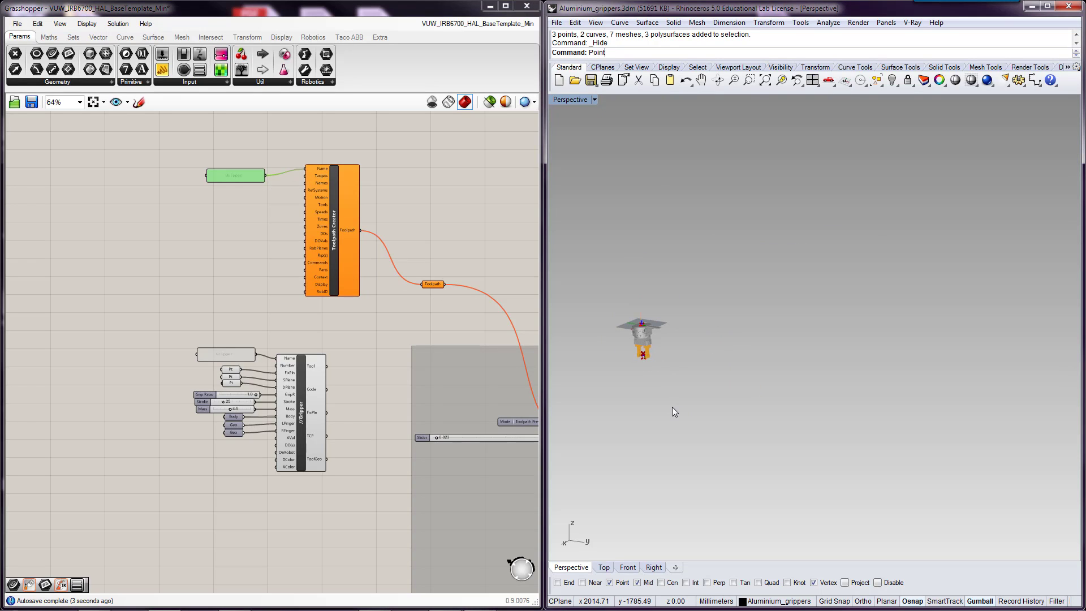
key(Return)
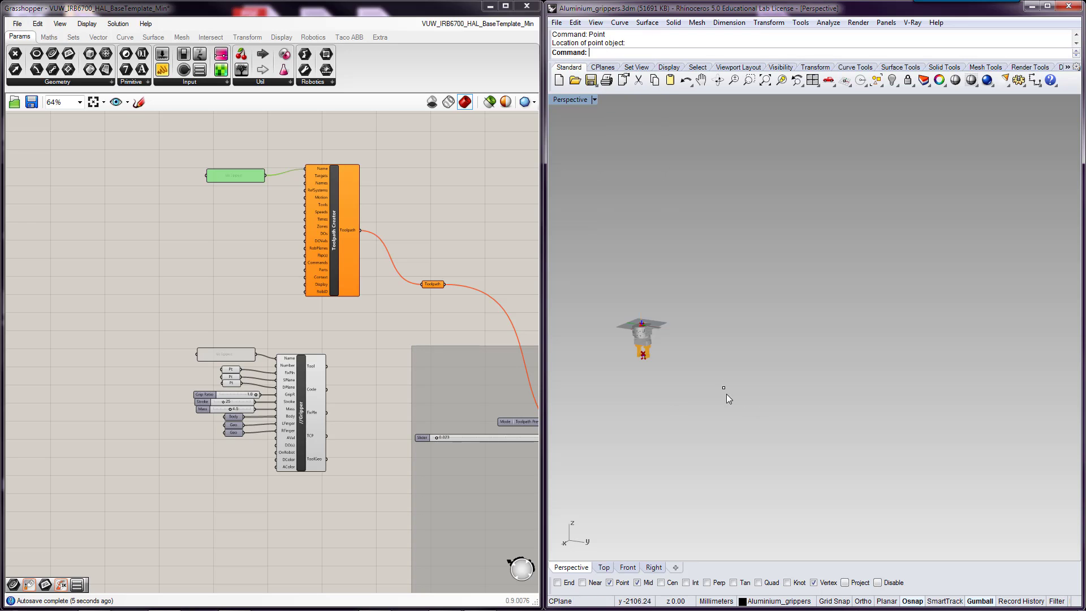
click(724, 388)
drag(725, 388, 785, 280)
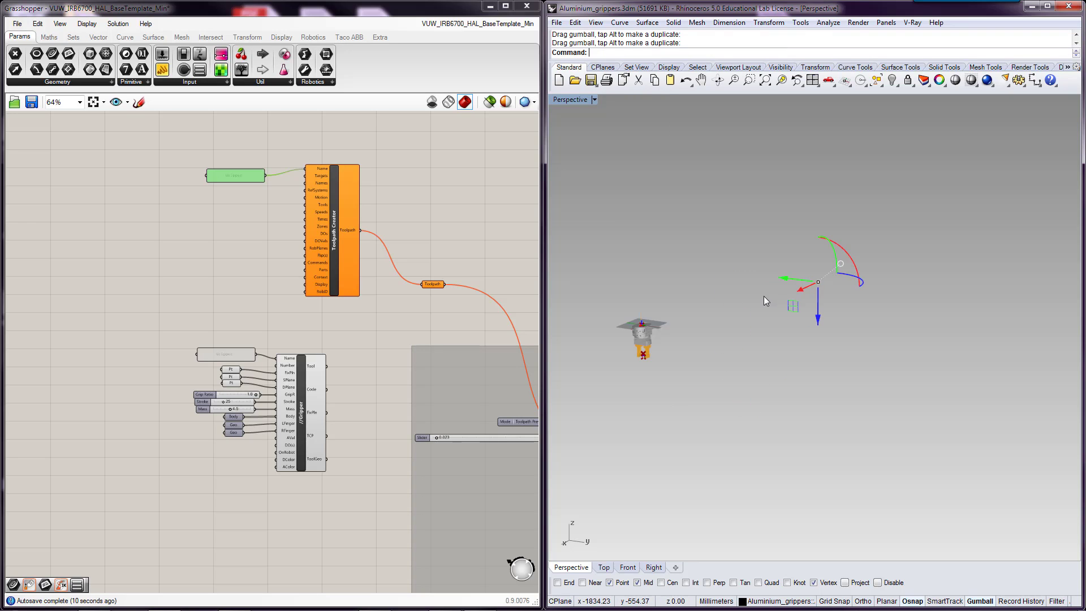
Add a Point parameter in Grasshopper referencing the new Rhino point and connect it to the Toolpath Creator's Targets input
double_click(250, 236)
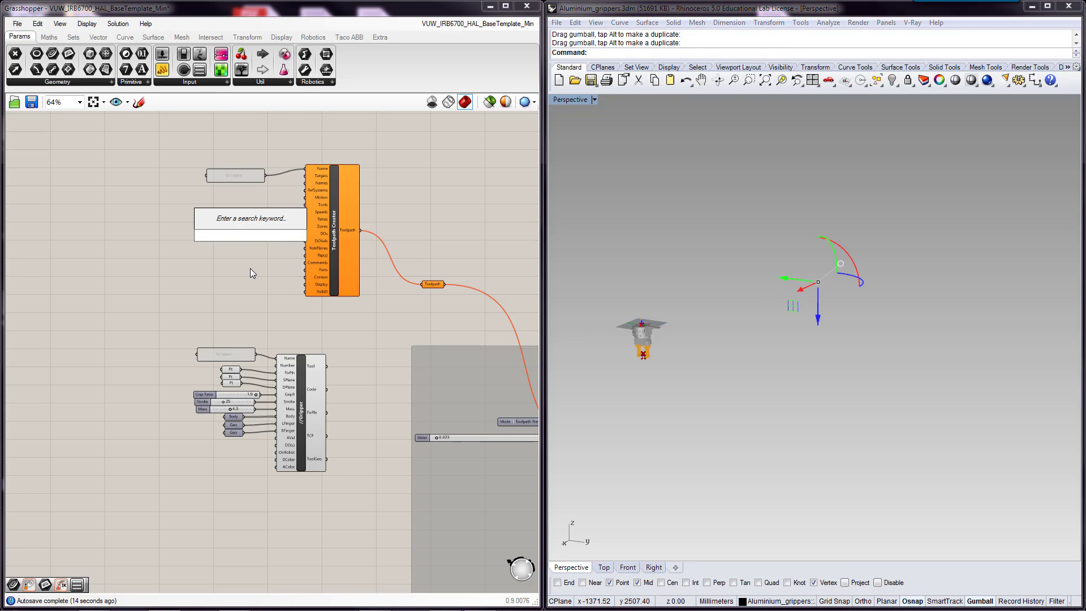
text(point)
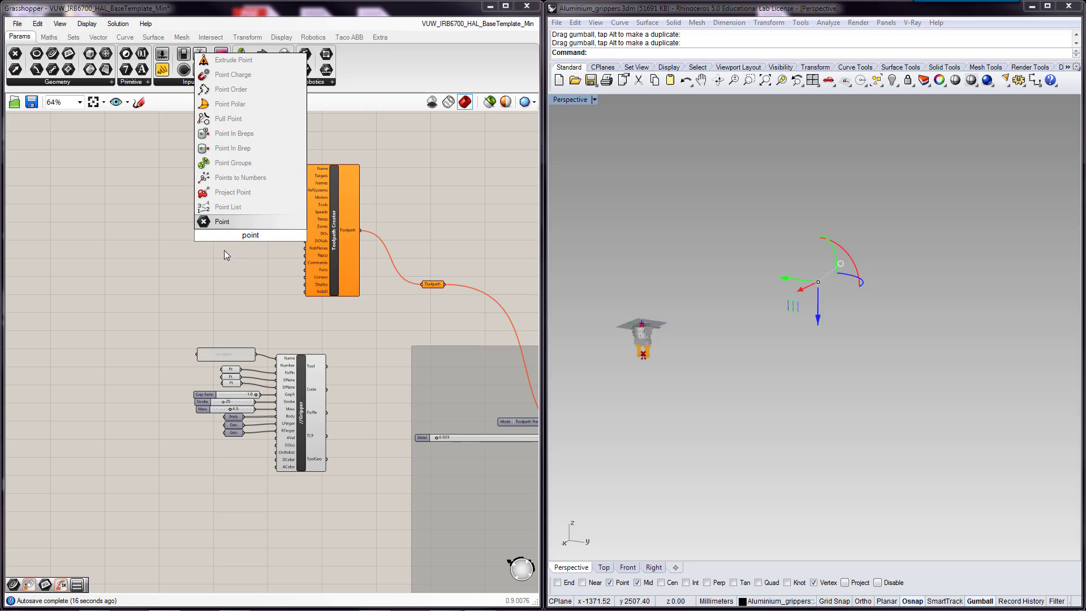
click(223, 224)
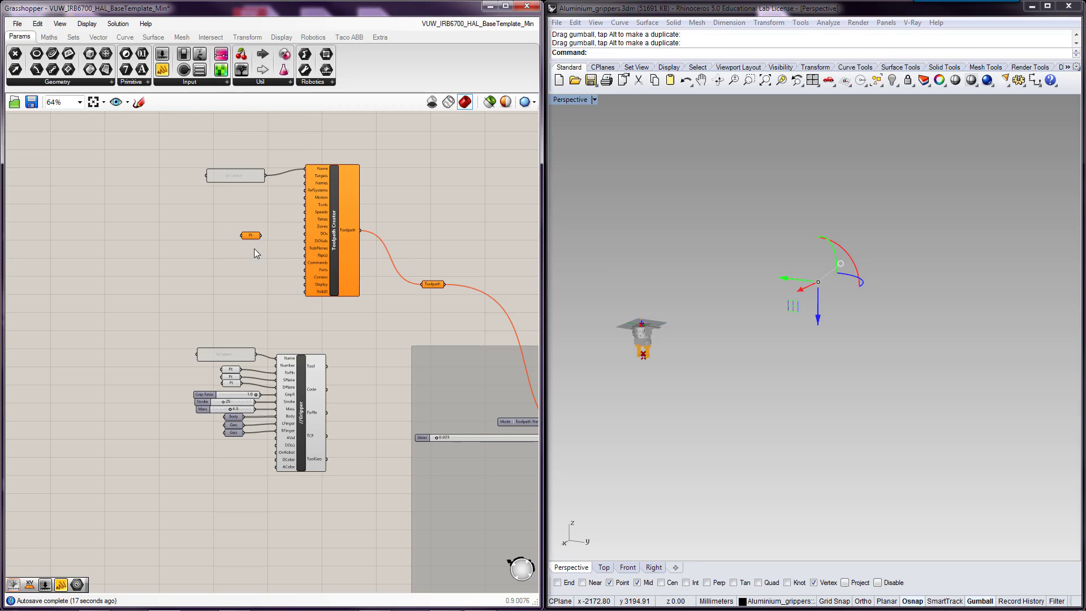
right_click(252, 238)
click(321, 412)
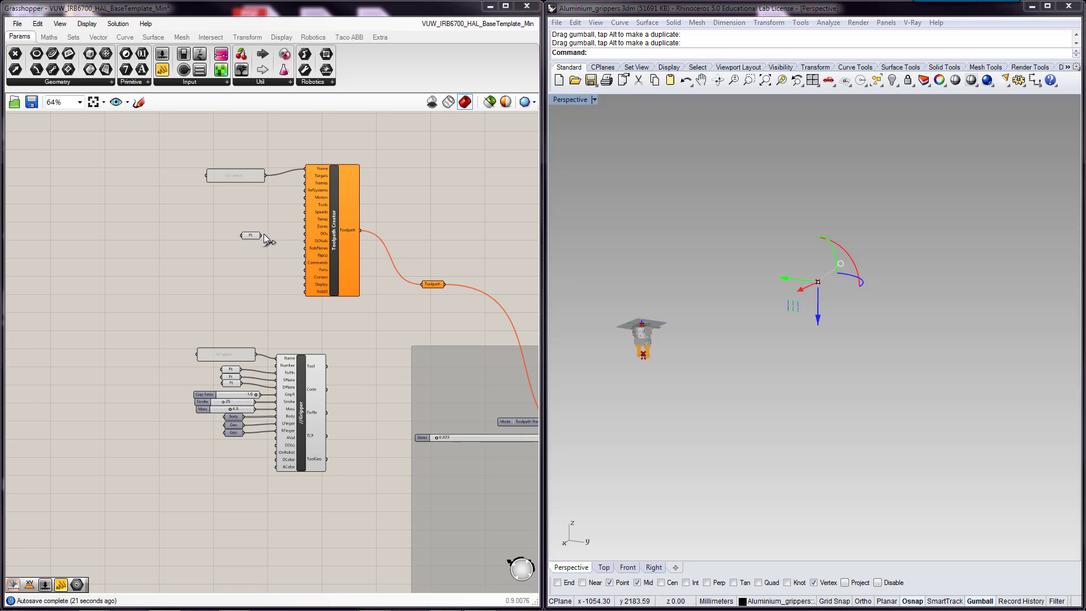
drag(261, 234, 304, 175)
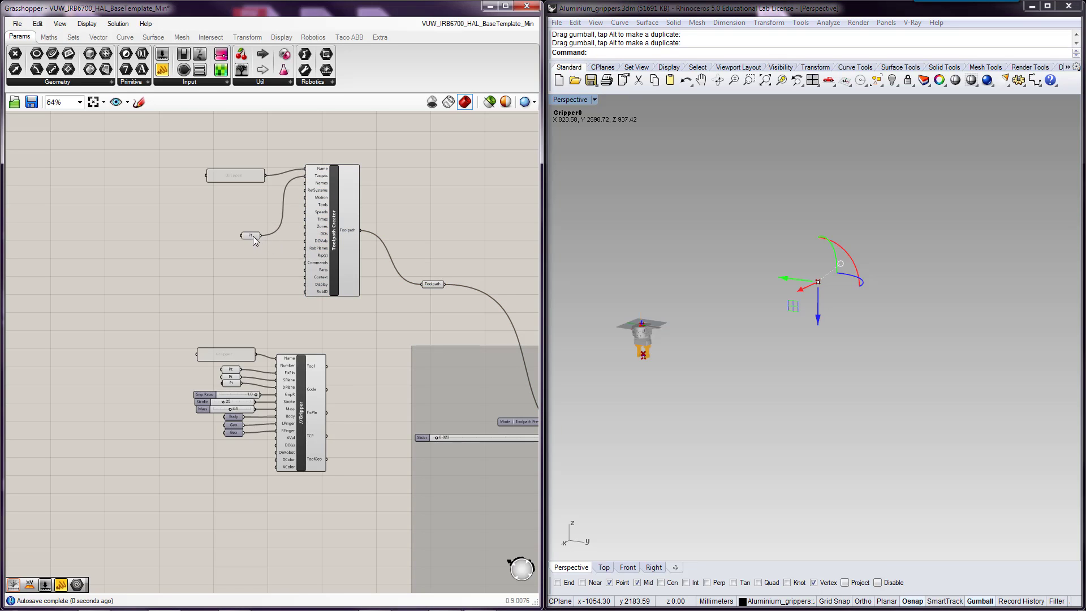
drag(252, 235, 249, 217)
click(719, 369)
Add a Speed component below the target Point parameter and connect its Speed output to the Toolpath Creator's Speeds input
right_drag(468, 245, 159, 215)
right_drag(242, 280, 491, 266)
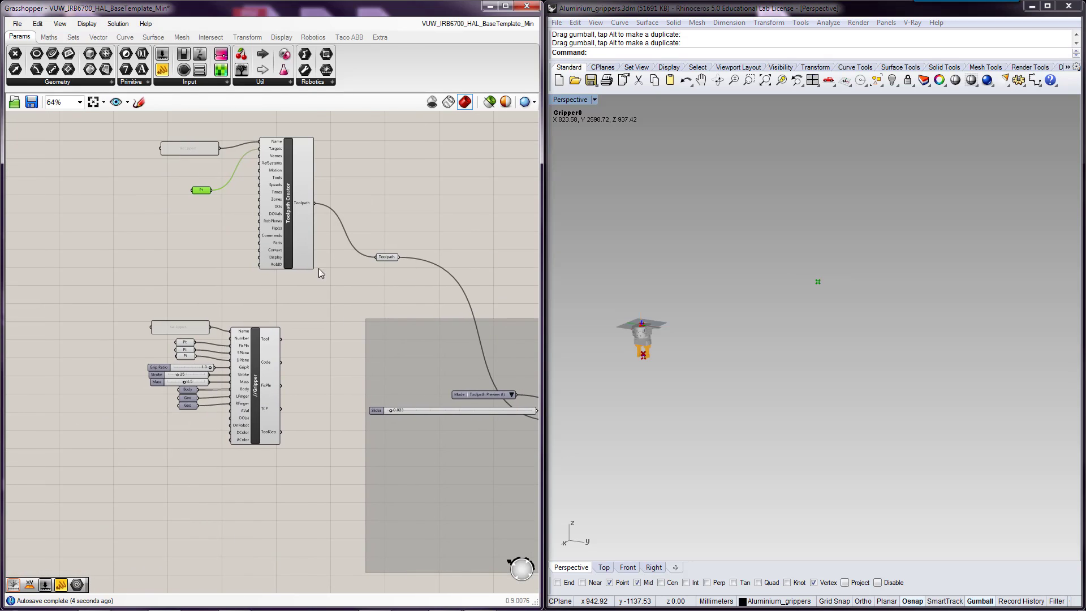
click(173, 242)
double_click(172, 246)
text(spe)
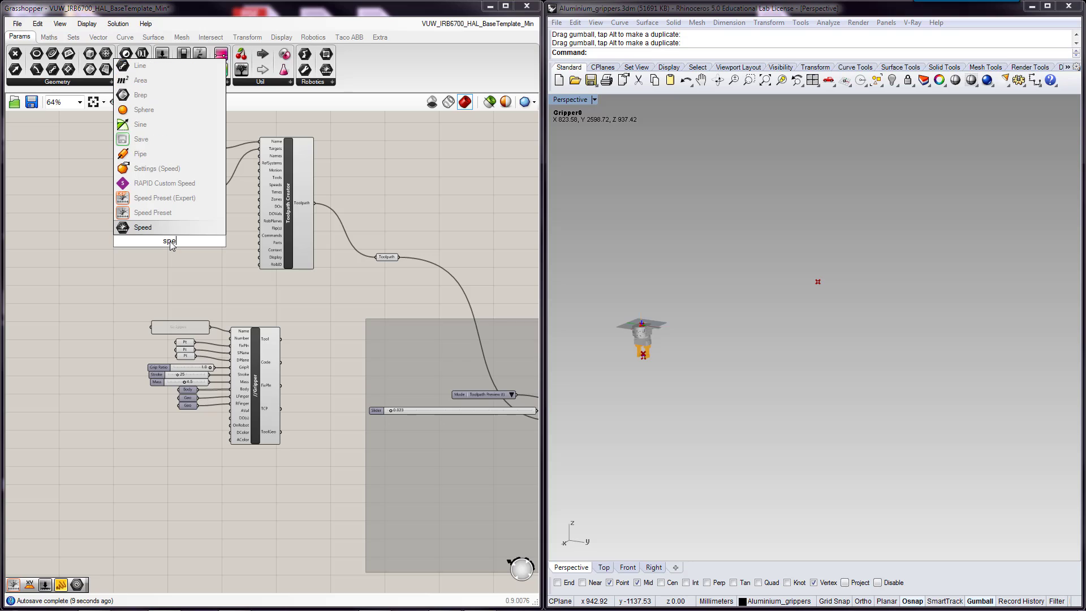
click(146, 227)
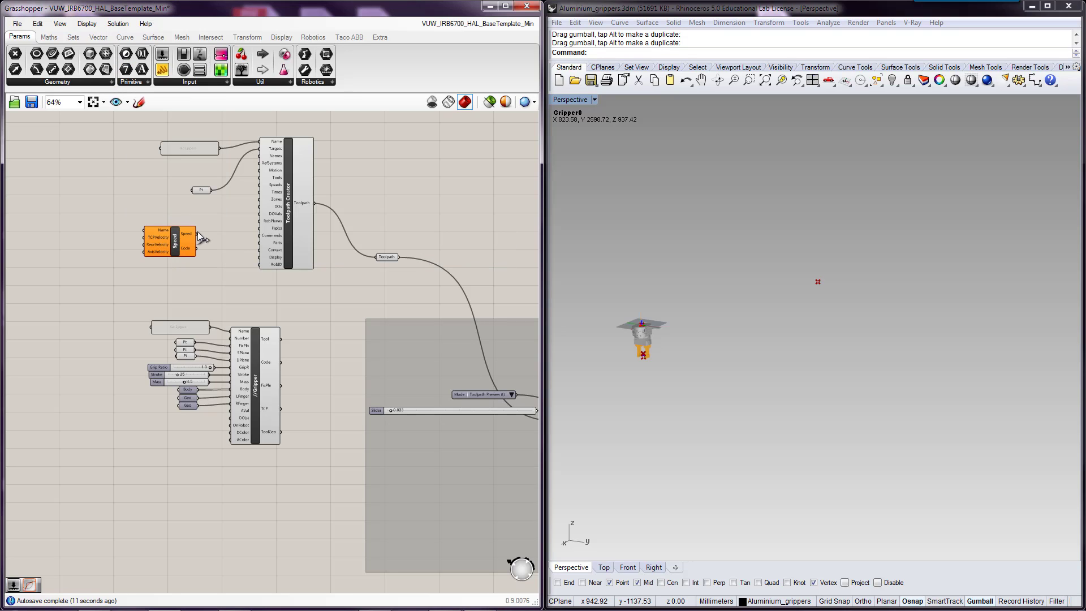
drag(197, 234, 259, 184)
Connect a copied name panel to the Speed component's Name input and a new number slider set to 1000 to its TCPVelocity input
drag(186, 146, 143, 231)
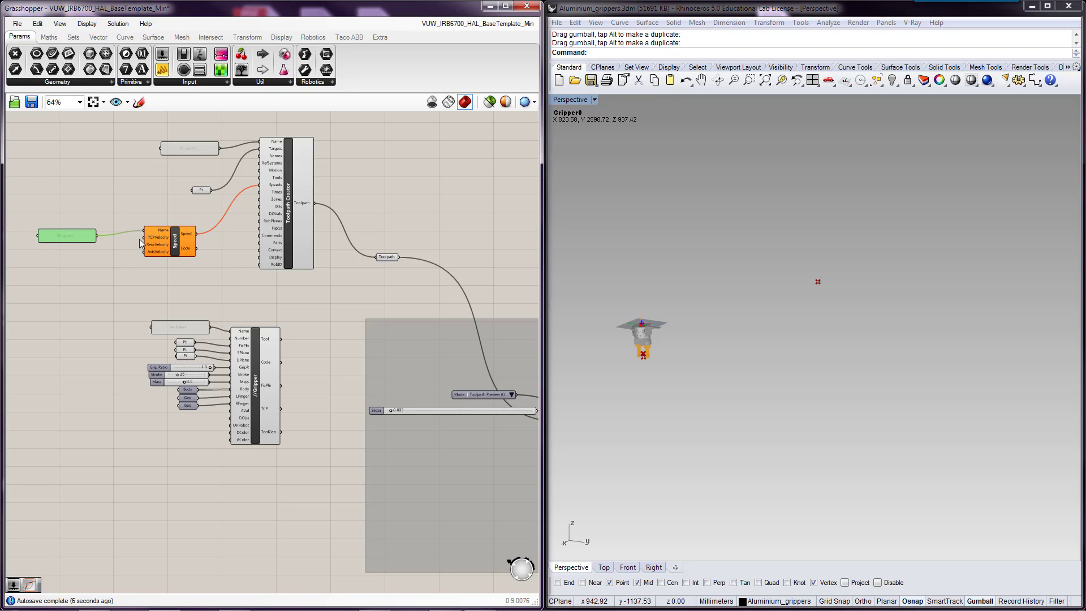
double_click(93, 273)
text(1000)
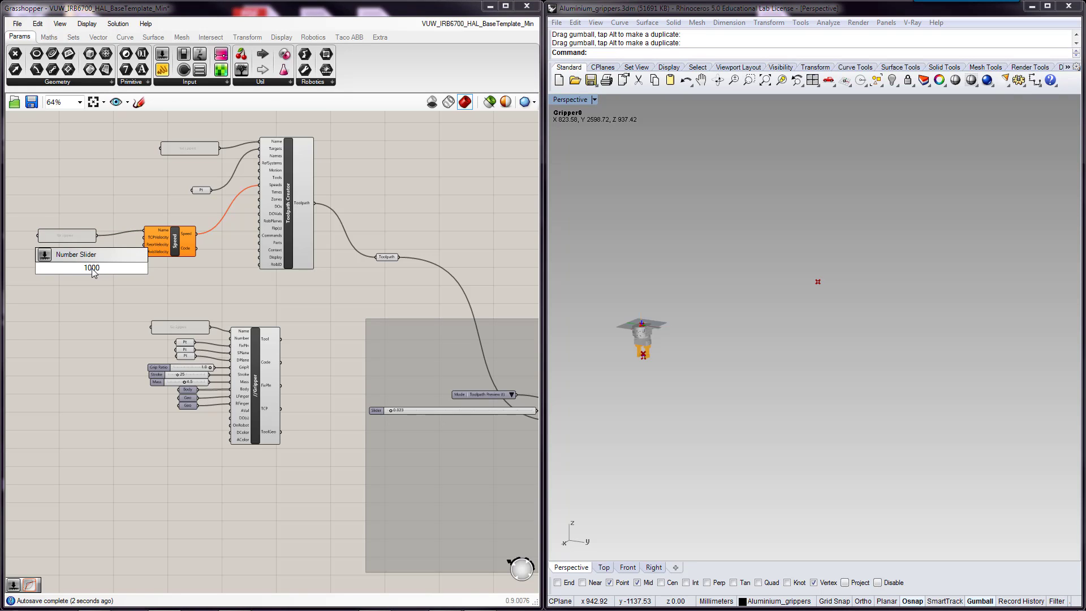
key(Return)
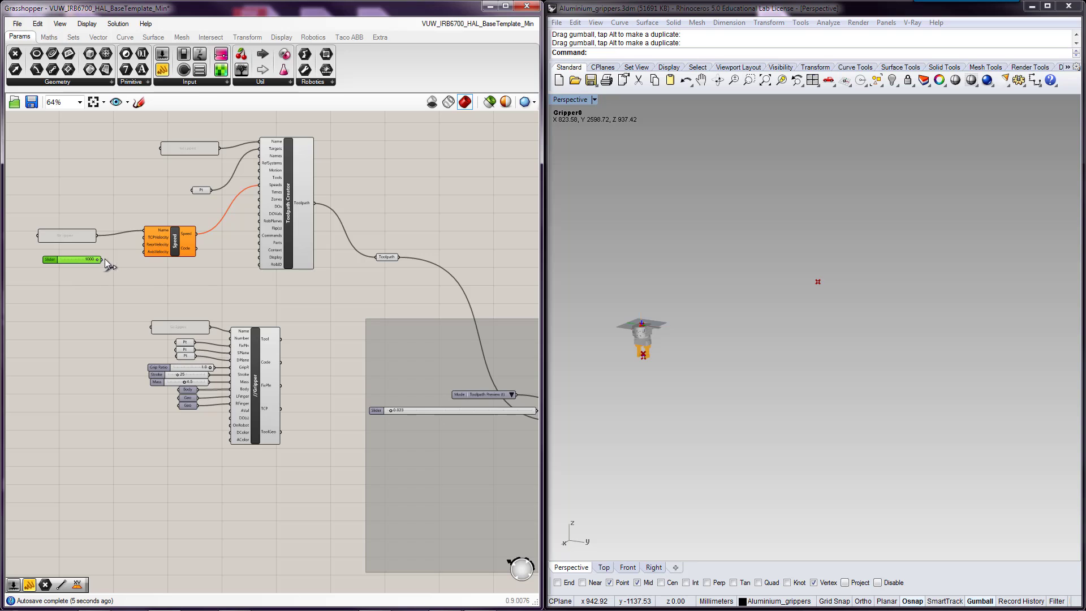
drag(101, 260, 145, 237)
click(328, 286)
scroll(334, 293, down, 3)
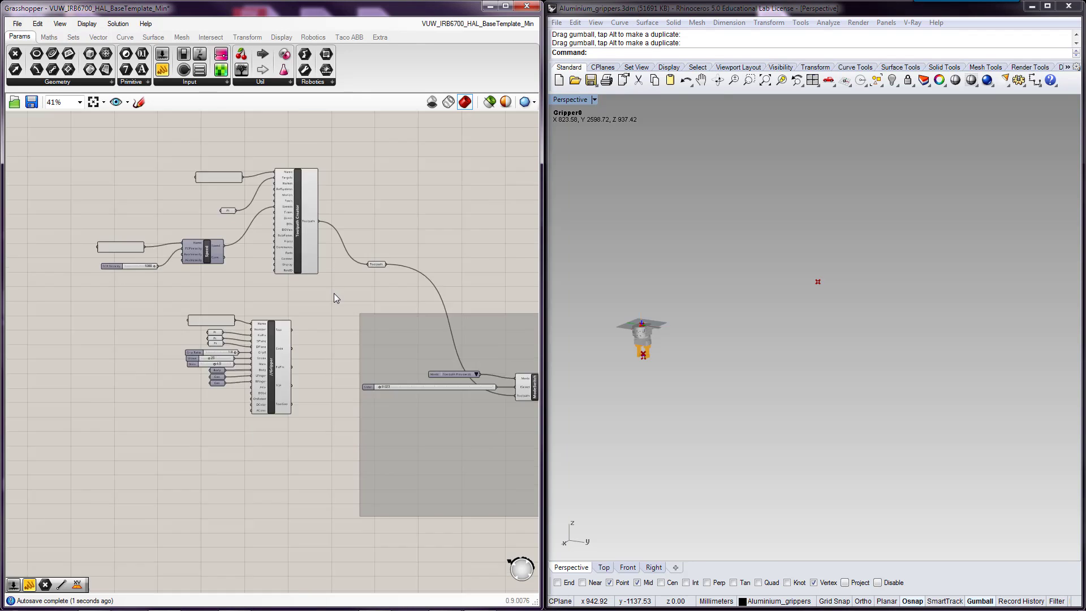
Connect the parallel gripper component's Tool output to the Toolpath Creator's Tools input
right_drag(382, 311, 248, 278)
scroll(405, 334, up, 3)
right_drag(423, 311, 354, 295)
scroll(88, 294, up, 2)
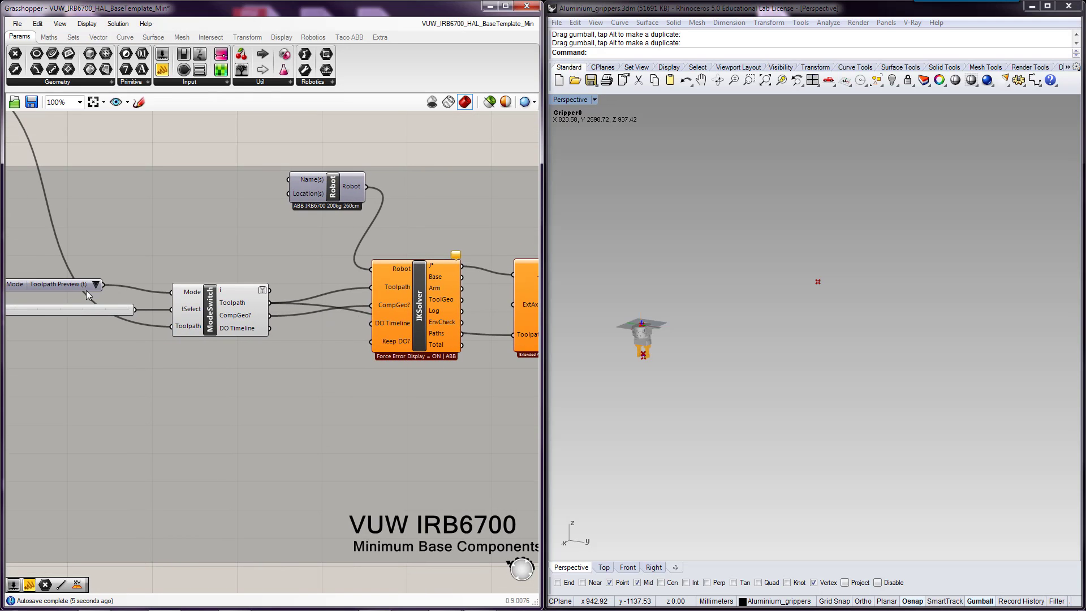
scroll(370, 343, down, 3)
right_drag(199, 275, 348, 354)
scroll(157, 215, up, 2)
scroll(157, 216, up, 1)
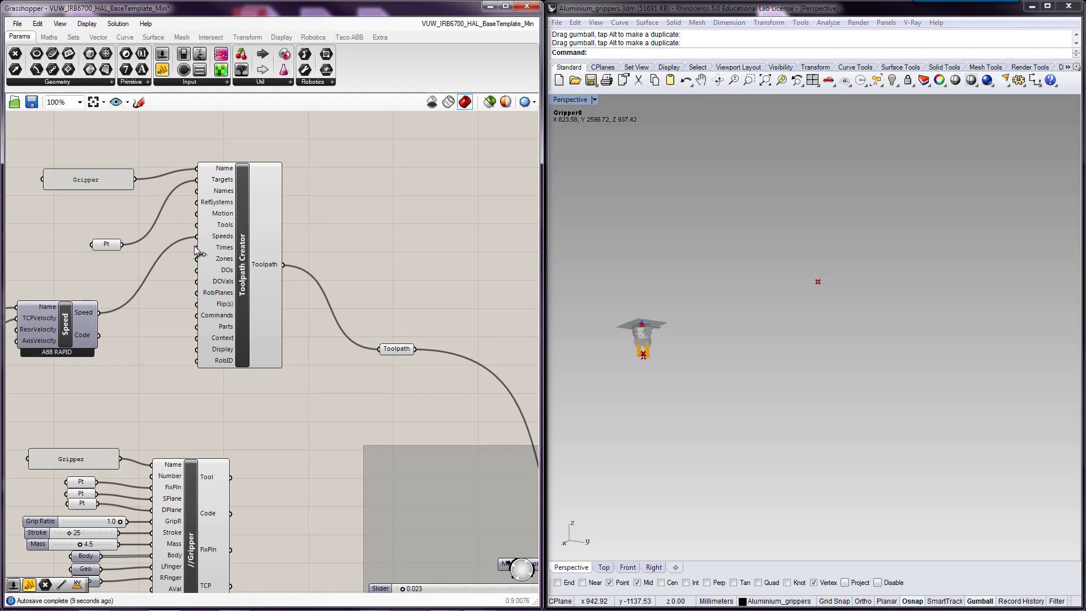
right_drag(161, 344, 236, 282)
drag(306, 416, 272, 164)
Check the warnings on the IKSolver and Post Processor components
right_drag(456, 361, 172, 310)
scroll(315, 356, down, 3)
right_drag(424, 370, 250, 322)
scroll(368, 357, up, 4)
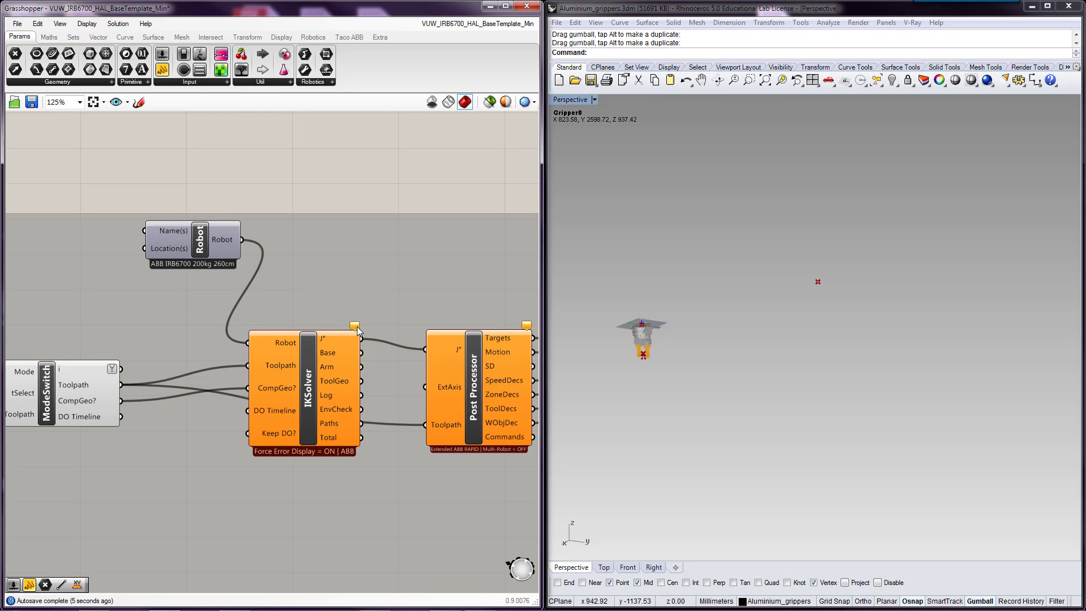
mouse_move(525, 327)
scroll(134, 328, down, 4)
Turn on the preview of the Robot component to show the IRB6700 beside the target point in Rhino
mouse_move(680, 358)
right_down()
mouse_move(776, 417)
mouse_move(758, 395)
mouse_move(667, 373)
right_up()
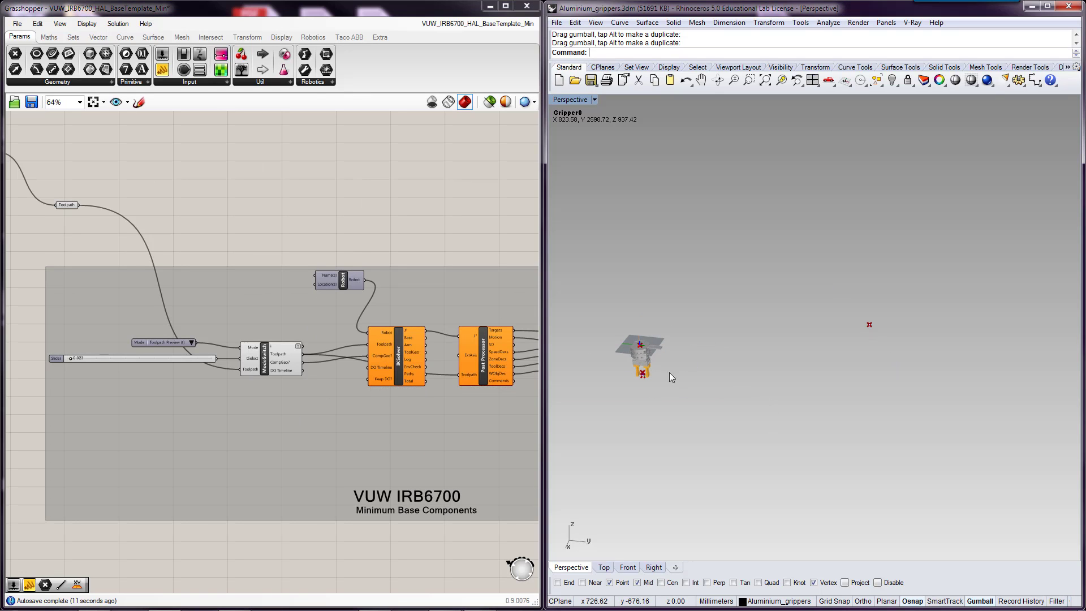
right_click(341, 282)
click(388, 300)
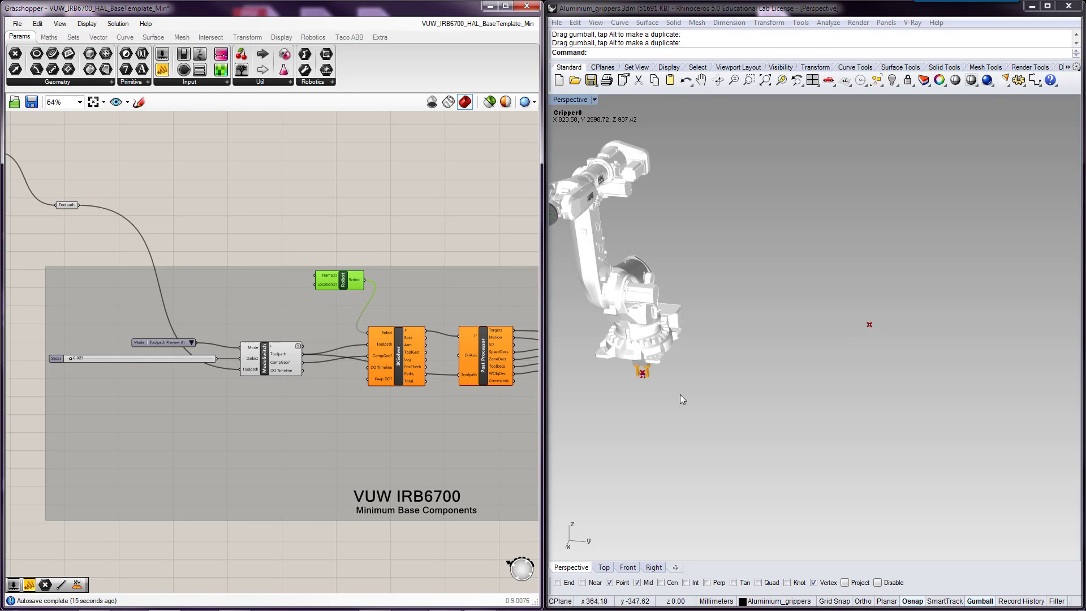
mouse_move(755, 397)
right_down()
mouse_move(707, 360)
mouse_move(789, 376)
mouse_move(867, 375)
right_up()
In the Top view, move the target point onto the robot's wrist at about X 1404, Y -5
click(741, 343)
click(602, 565)
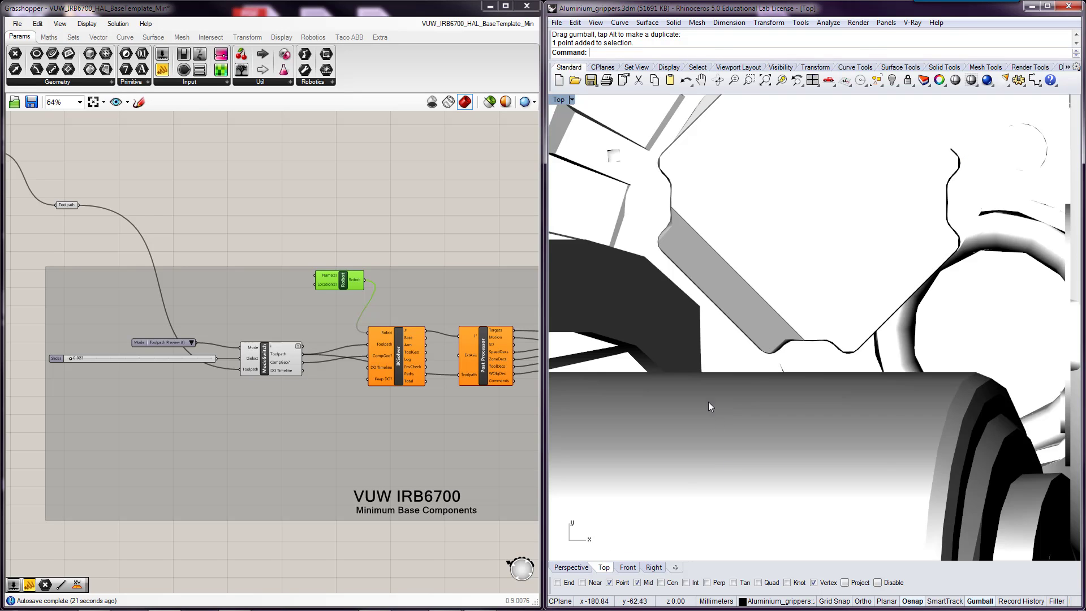
scroll(623, 379, down, 8)
scroll(626, 381, down, 2)
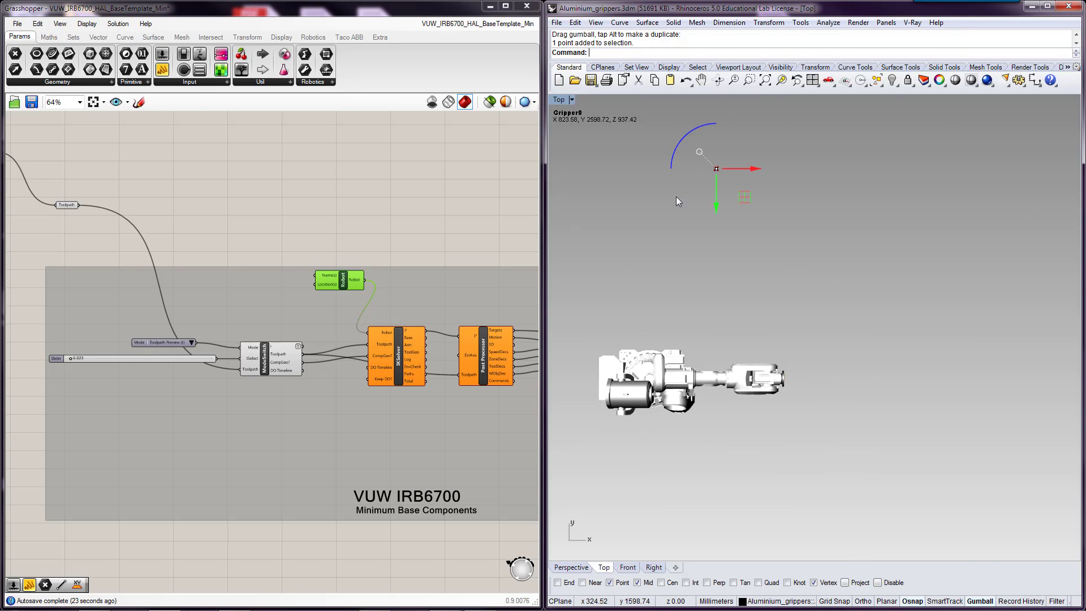
drag(741, 195, 791, 403)
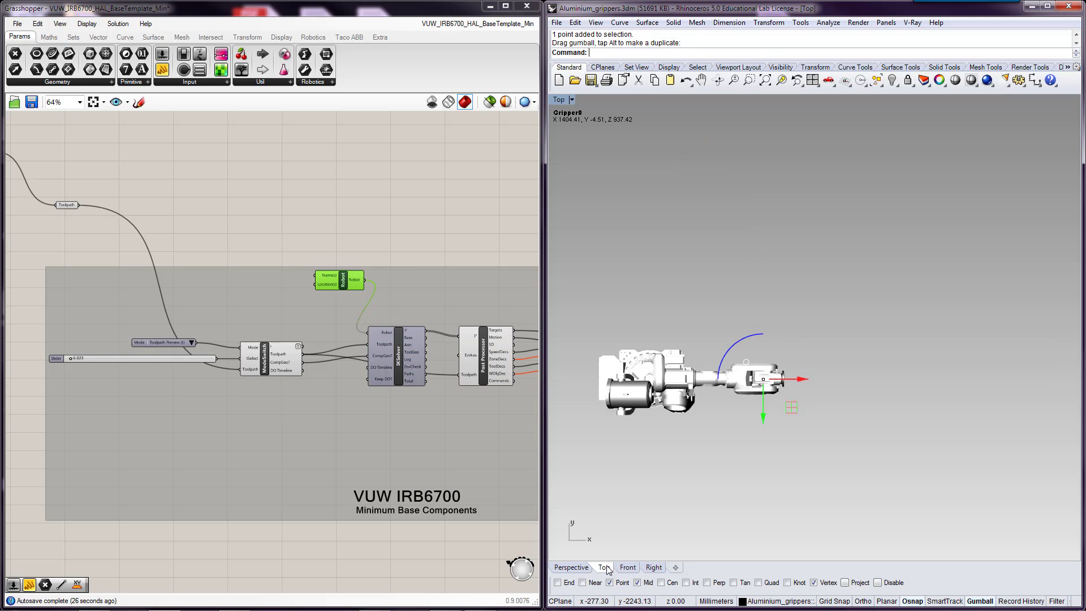
Return to the Perspective view, turn off the Robot component's preview and turn on the IKSolver's preview
click(571, 567)
right_click(342, 282)
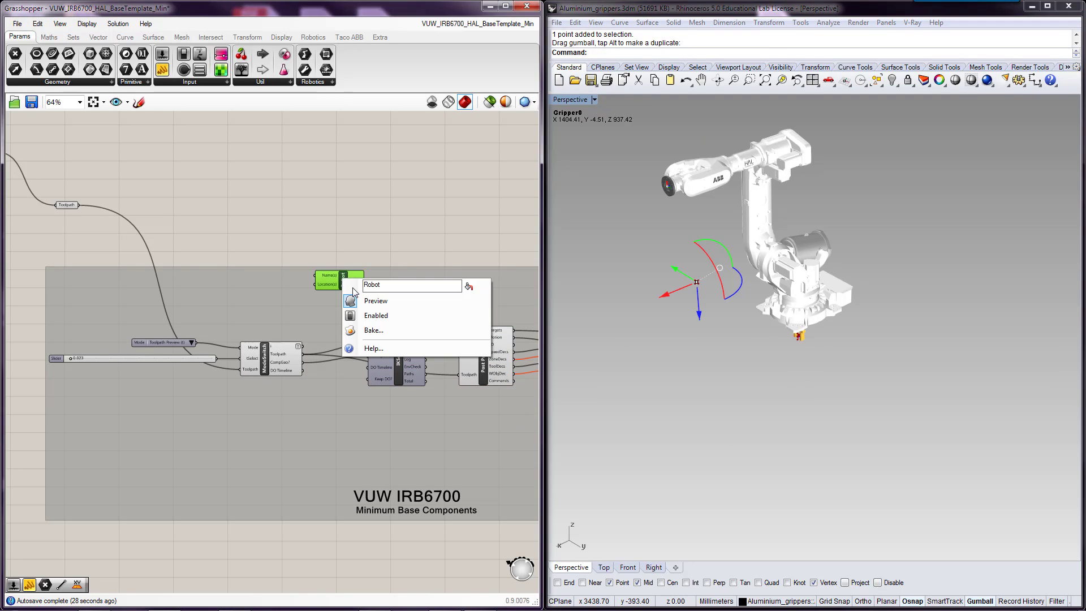
click(372, 299)
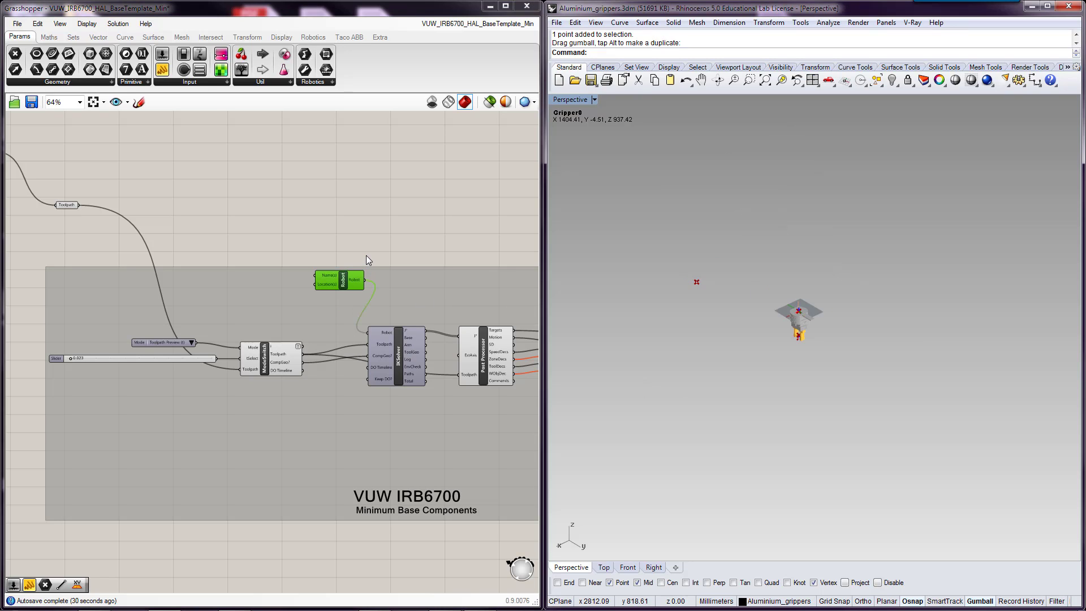
right_drag(427, 251, 313, 220)
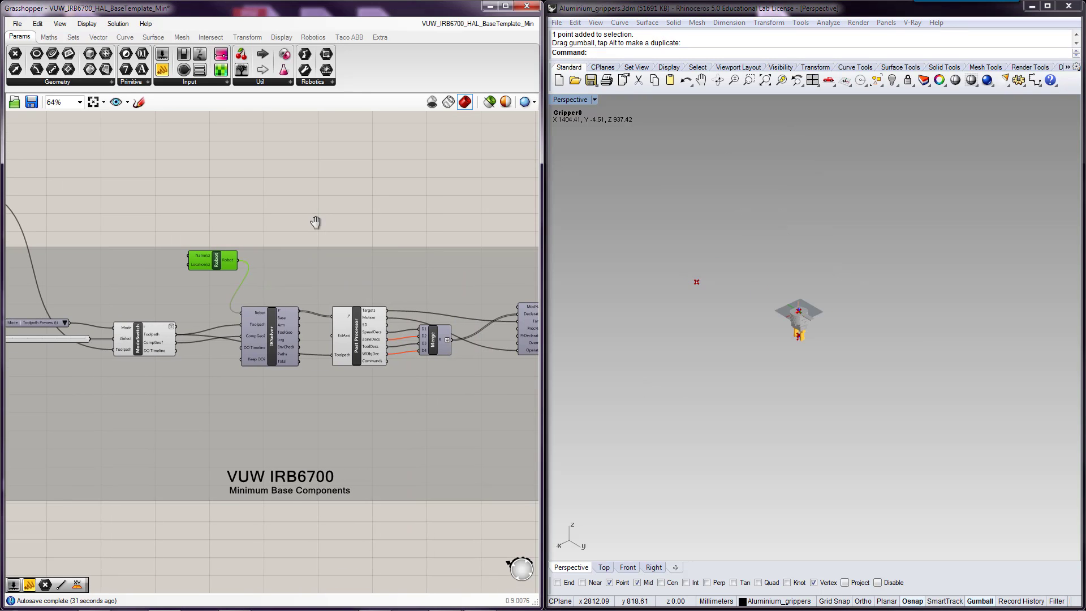
right_click(271, 335)
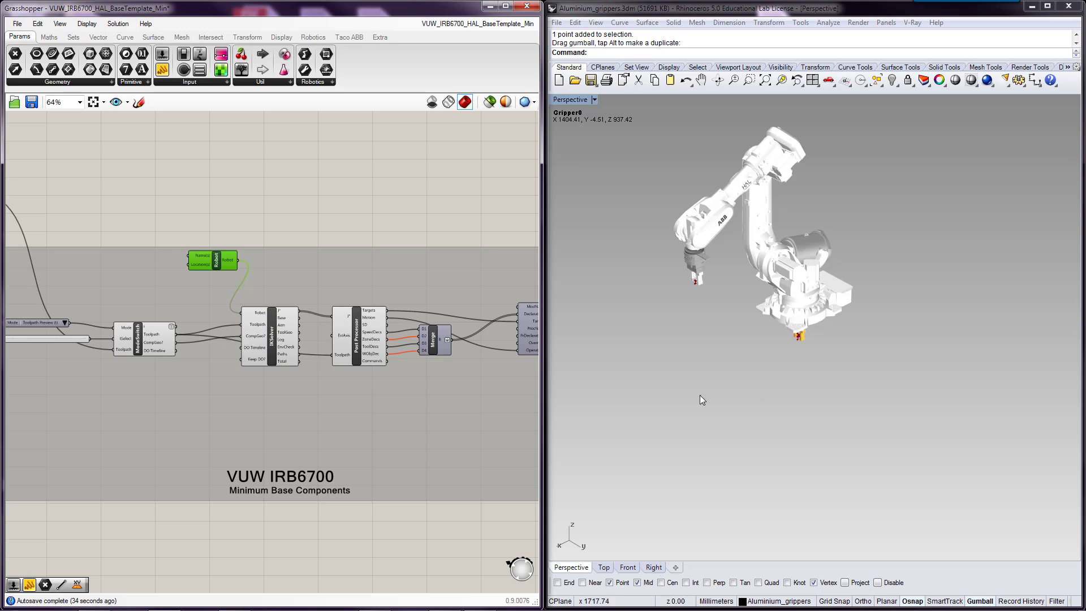
Examine the gripper mounted on the robot and the target point between its fingers in Rhino
right_drag(699, 395, 750, 383)
scroll(694, 314, up, 2)
scroll(719, 274, up, 5)
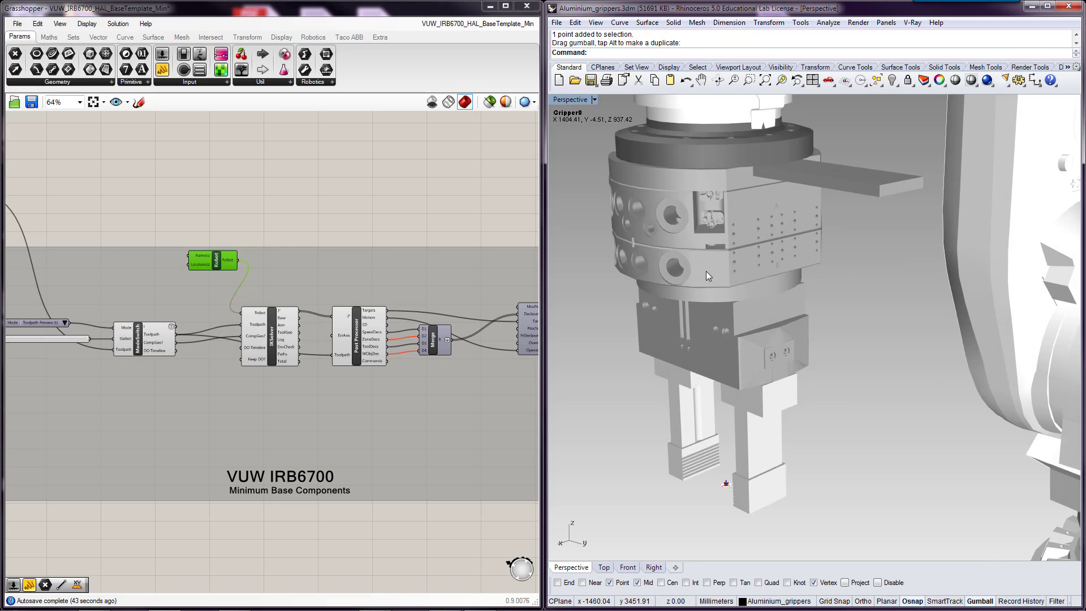
scroll(704, 271, down, 3)
right_drag(704, 380, 748, 371)
scroll(771, 431, up, 7)
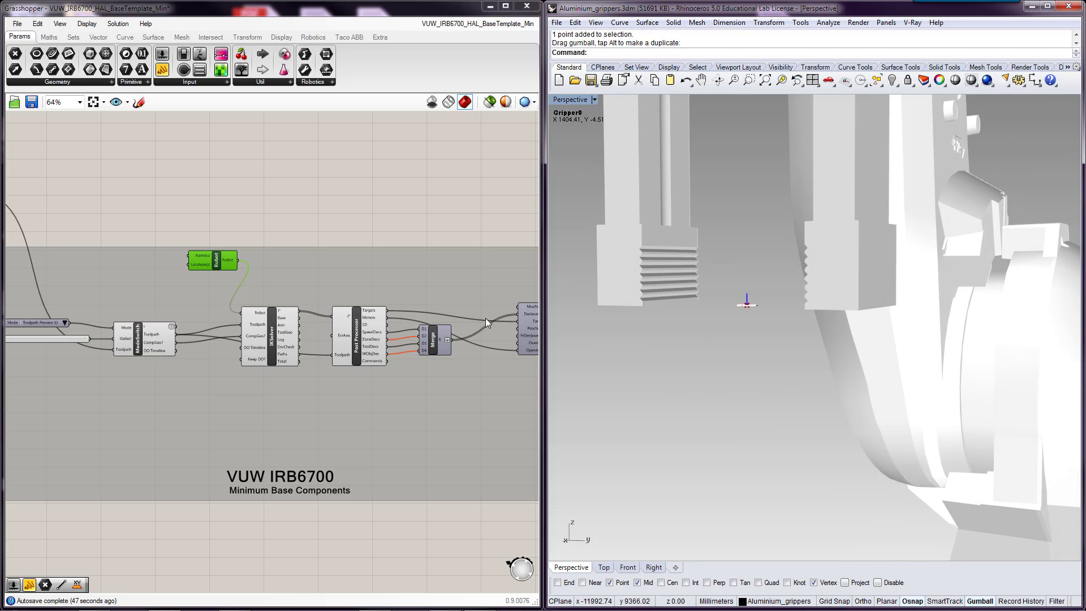
Set the gripper component's Grip Ratio slider to 0.3 and check the finger position in Rhino
right_drag(348, 346, 534, 375)
right_drag(297, 379, 512, 351)
right_drag(149, 311, 266, 375)
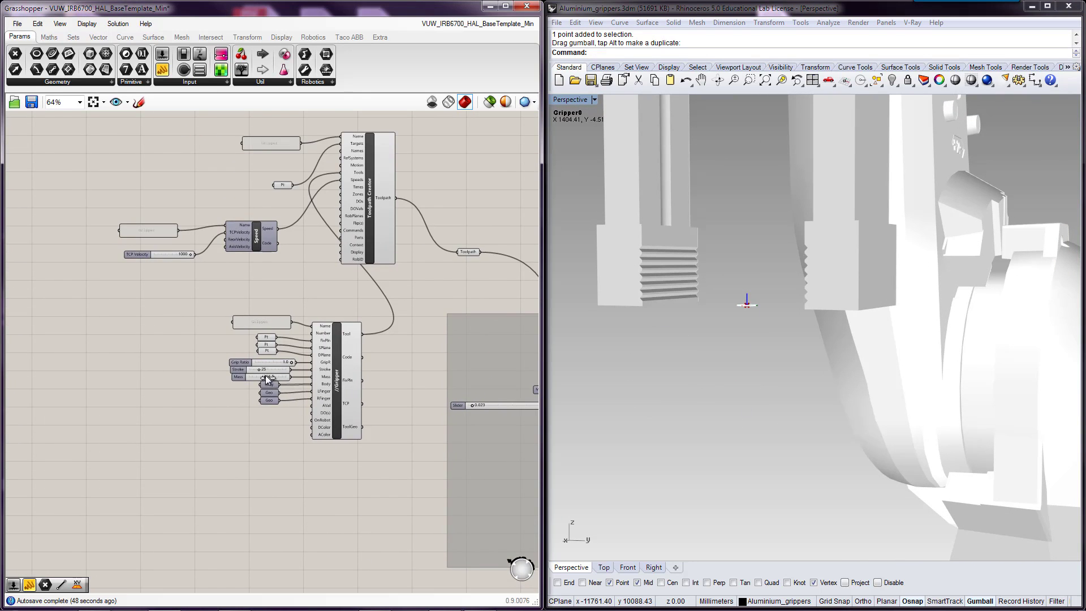
scroll(261, 372, up, 4)
scroll(261, 371, up, 3)
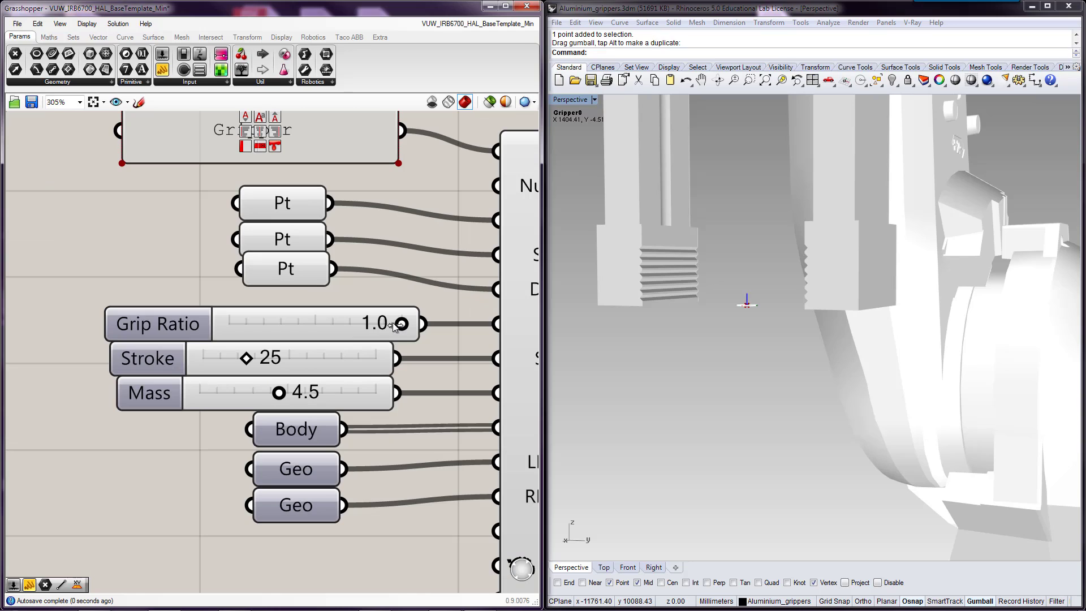
drag(401, 324, 260, 323)
drag(688, 298, 668, 275)
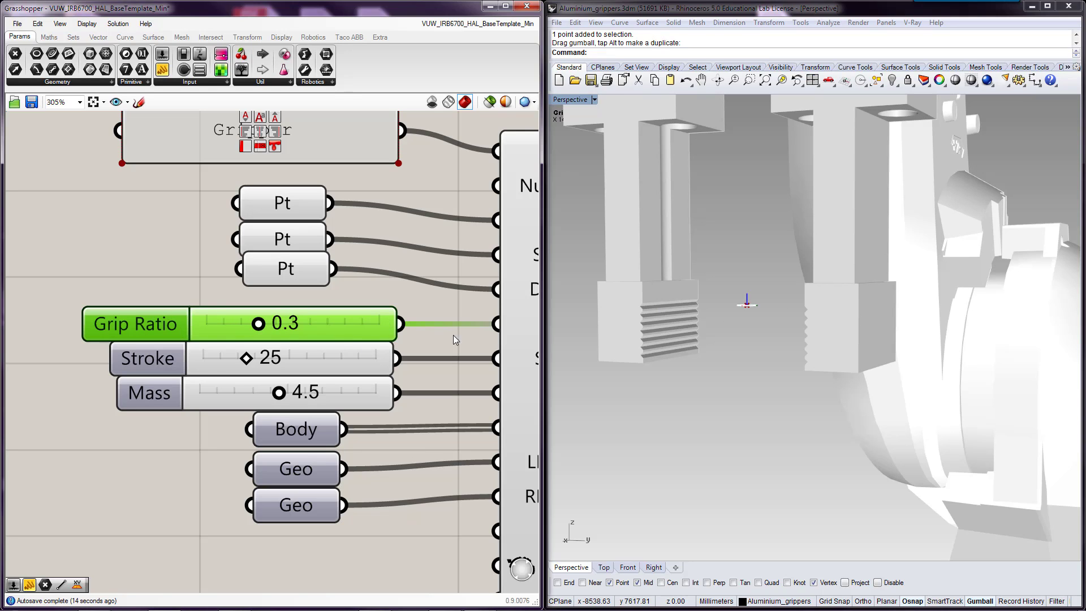
scroll(766, 388, down, 4)
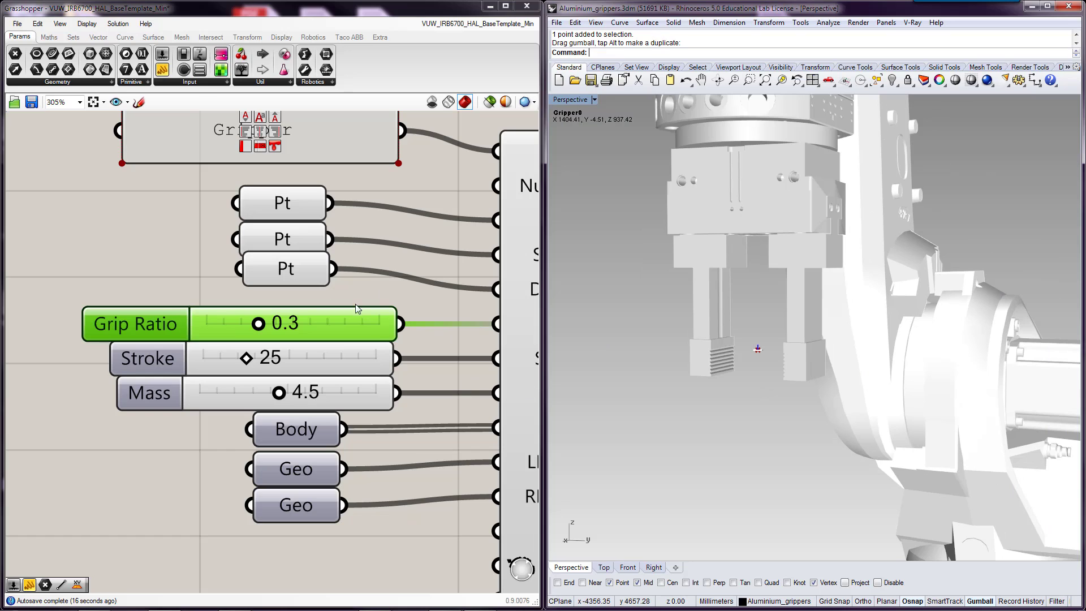
Add a HAL Tool component below the parallel gripper component
scroll(355, 308, down, 6)
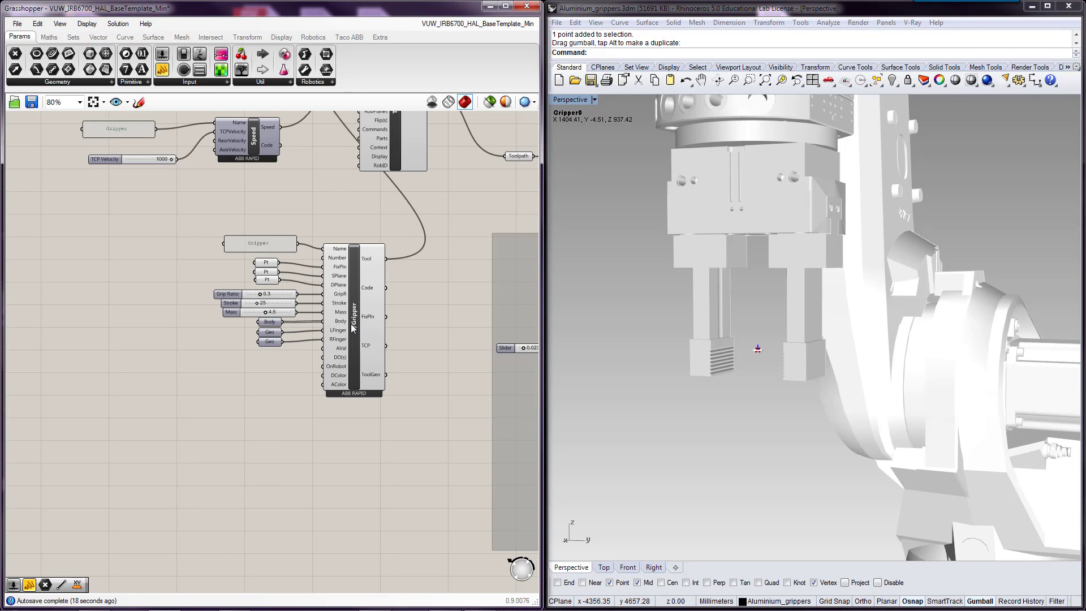
scroll(352, 327, up, 3)
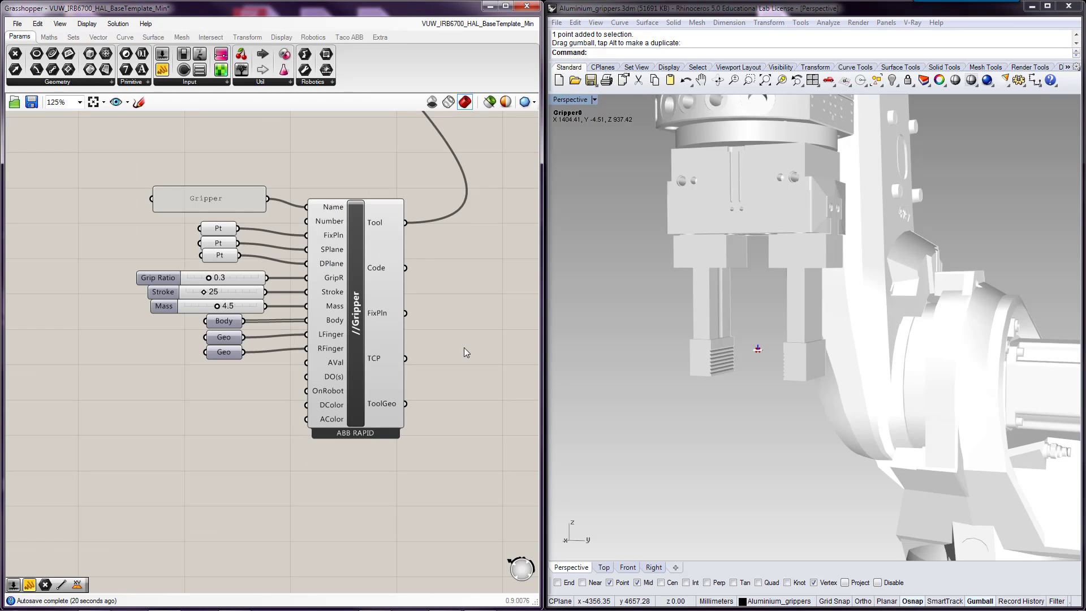
right_drag(463, 347, 372, 384)
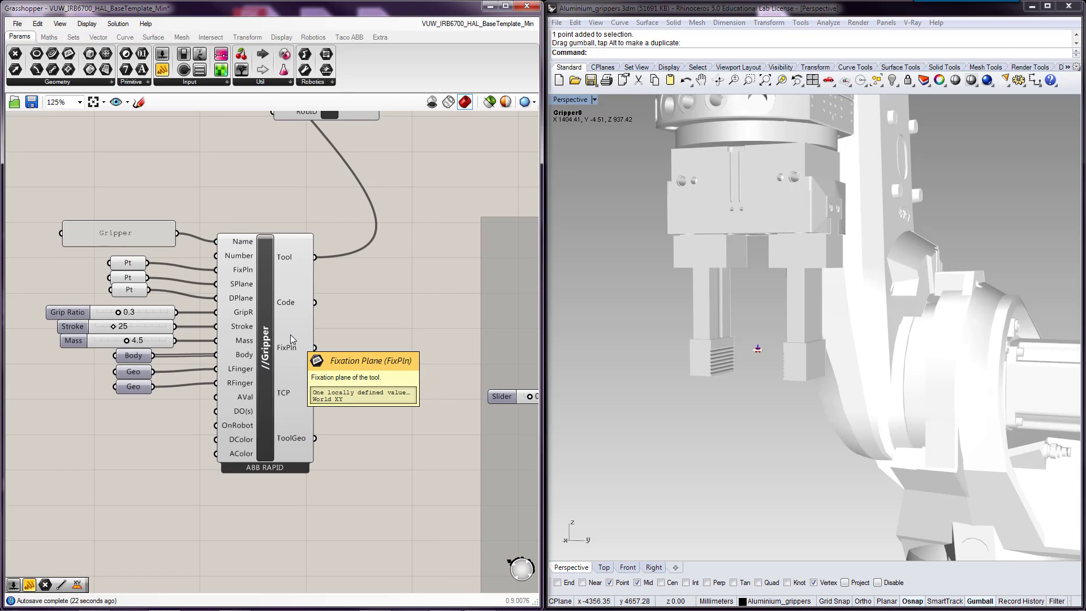
right_drag(393, 356, 407, 267)
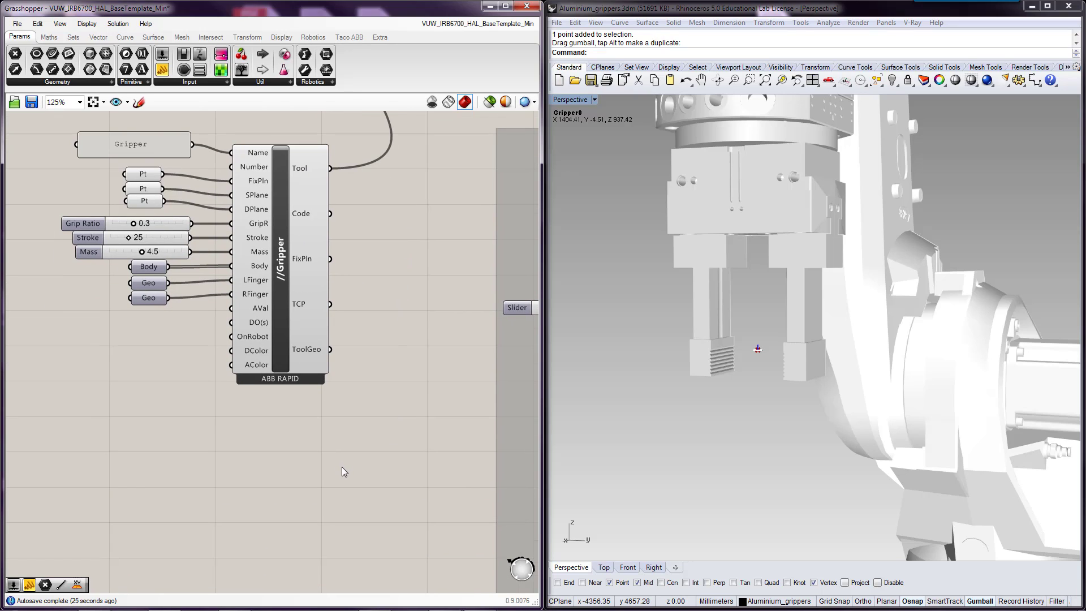
double_click(295, 456)
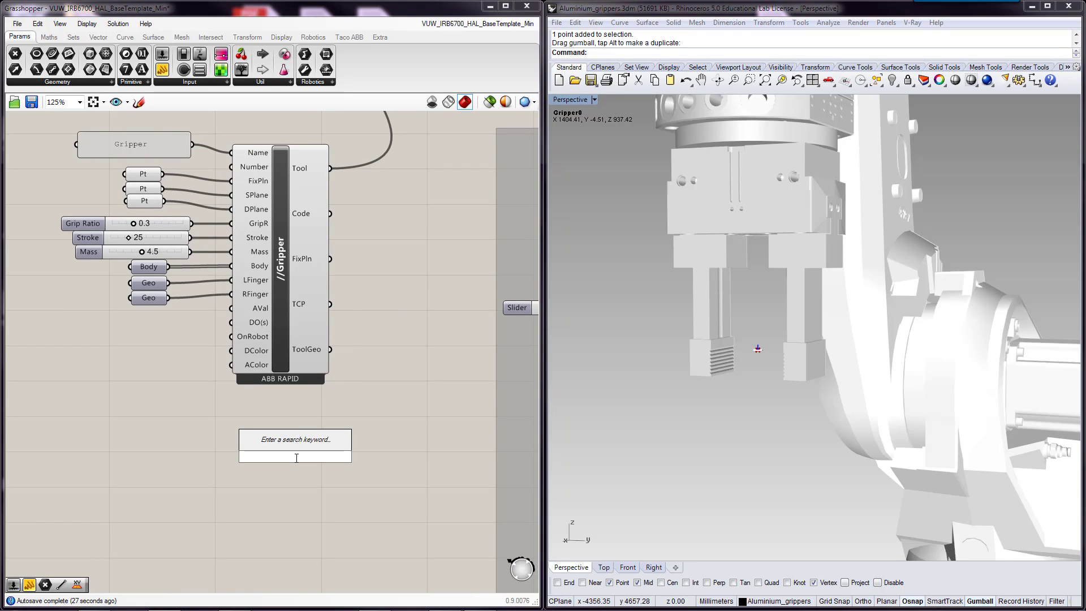
text(topl)
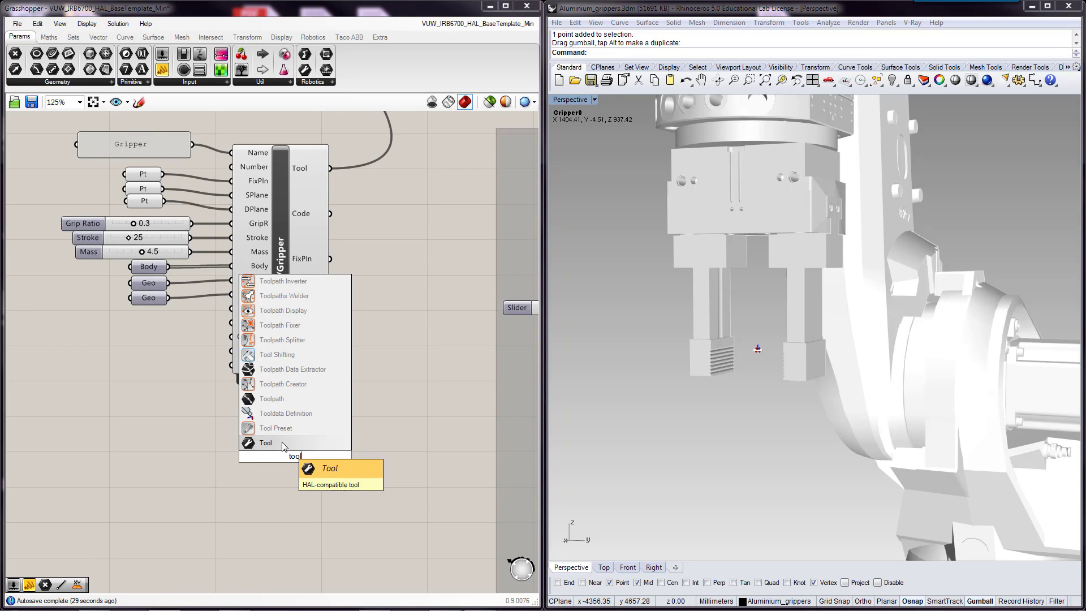
click(282, 442)
drag(296, 463, 295, 493)
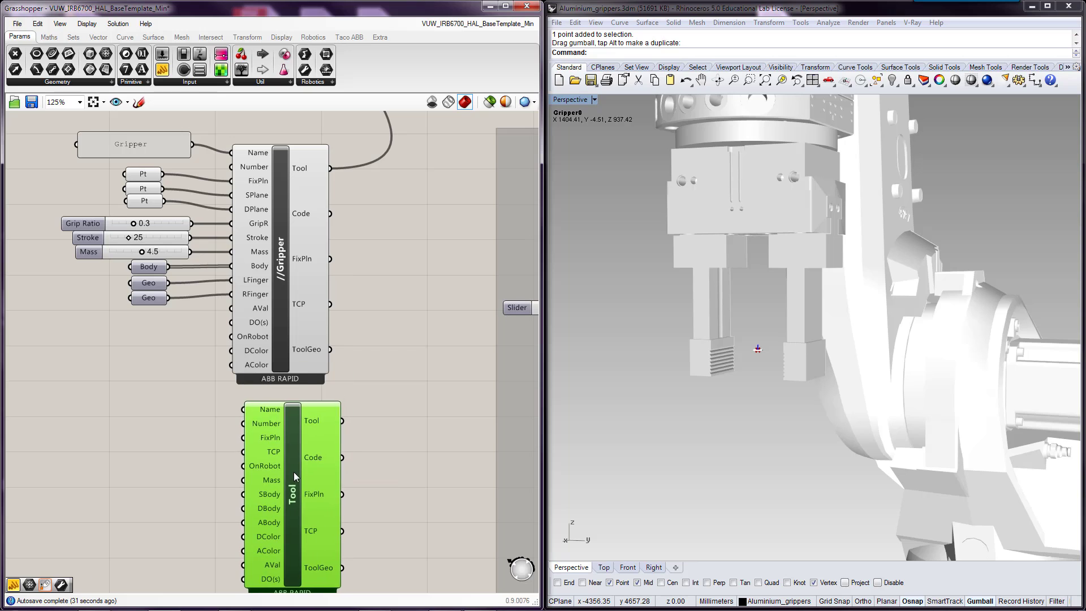
right_drag(392, 473, 406, 398)
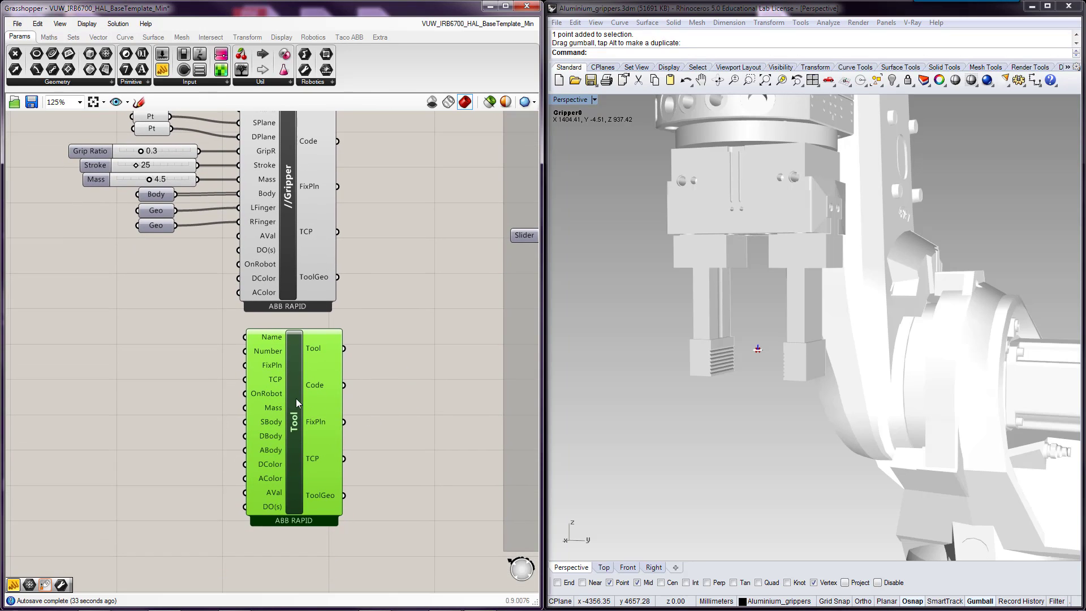
drag(296, 403, 294, 421)
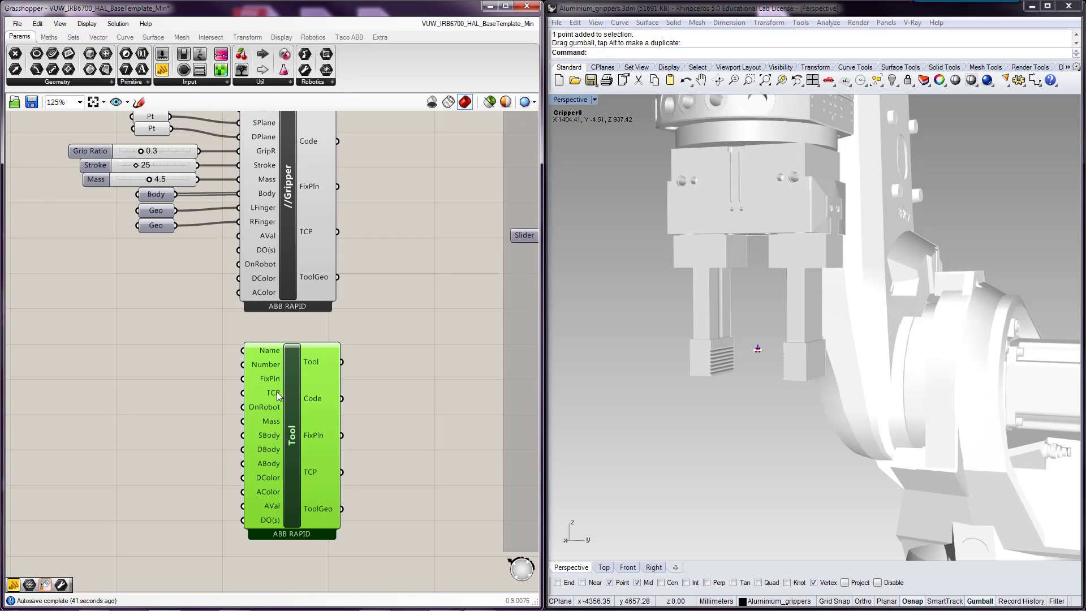
Compare the Tool component's inputs with the gripper component's, and delete the Tool component
right_drag(178, 260, 179, 306)
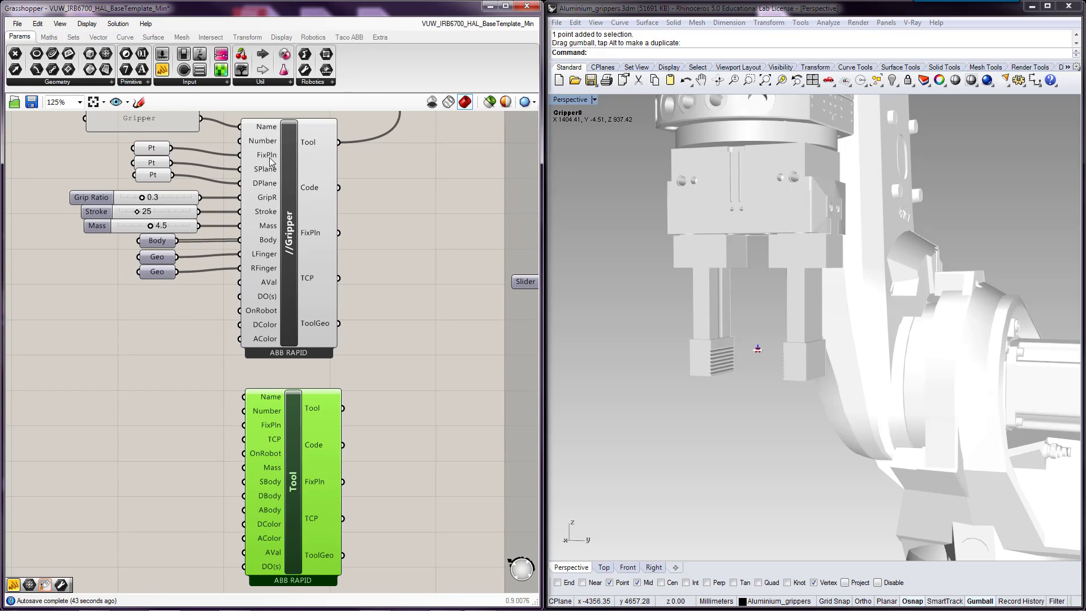
right_drag(267, 397, 281, 338)
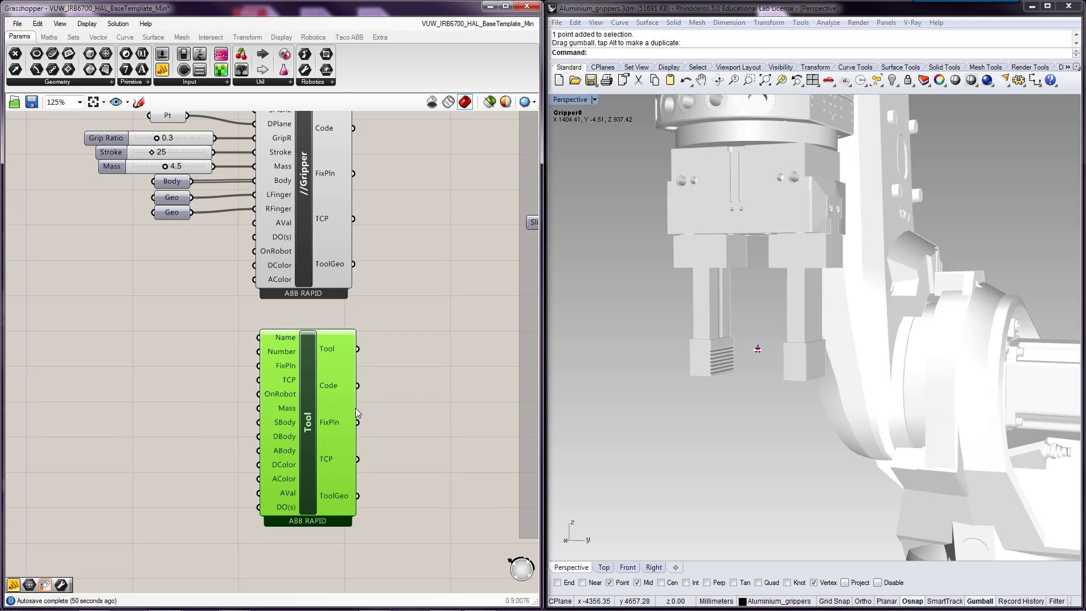
key(Delete)
Look through the components in HAL's pick-and-place group of the Robotics components
scroll(357, 416, down, 3)
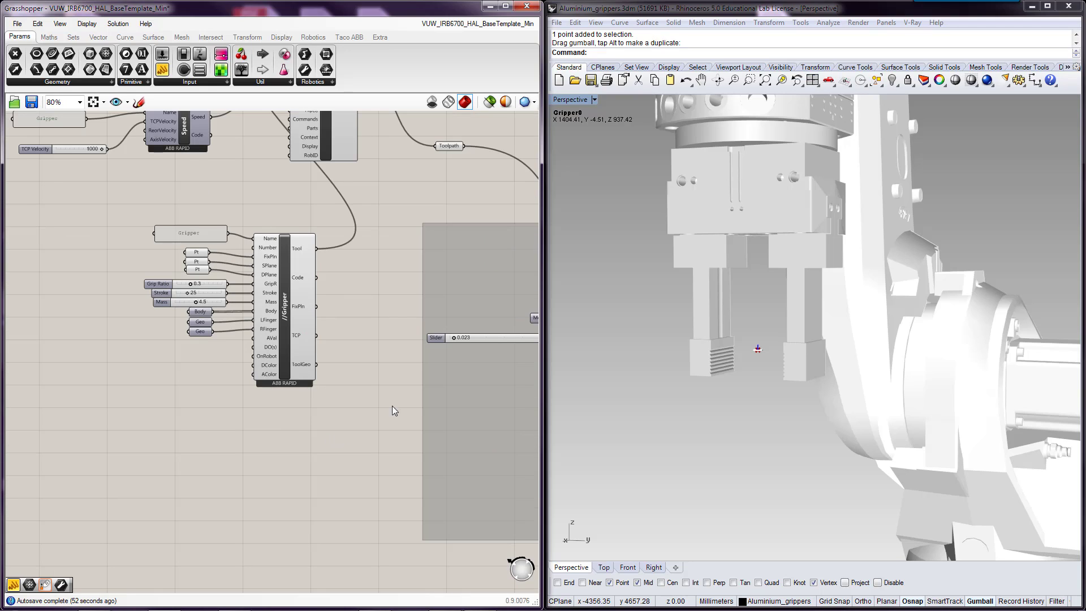
right_drag(387, 331, 339, 366)
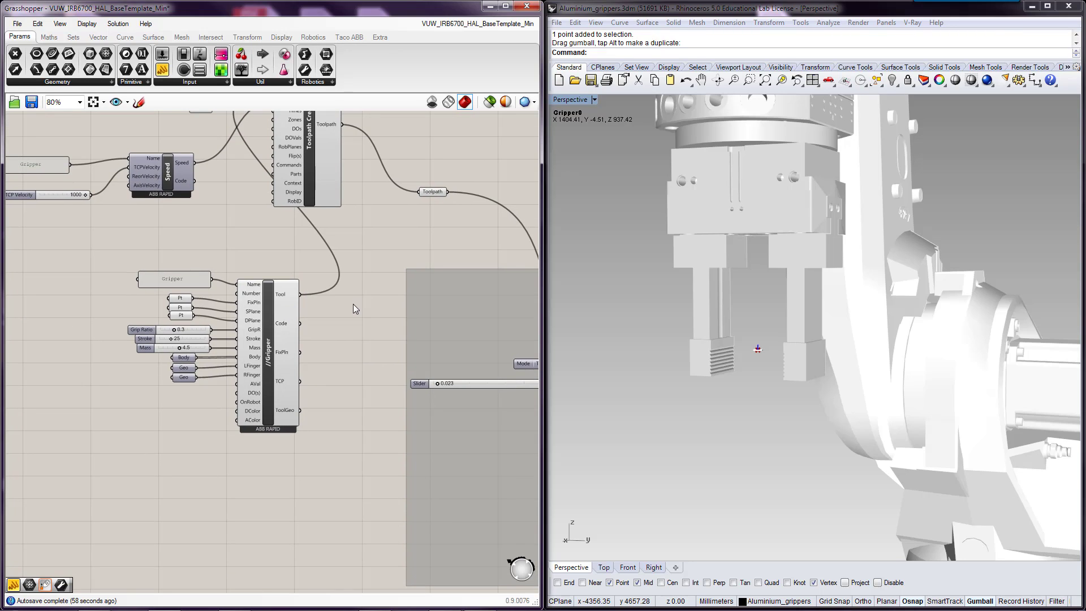
click(312, 37)
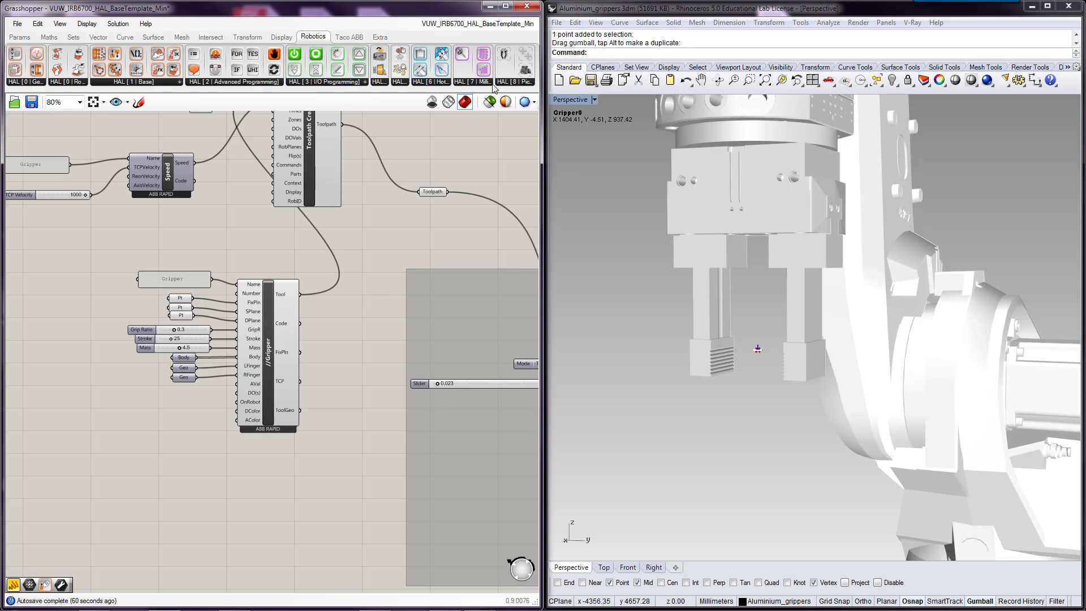
click(515, 83)
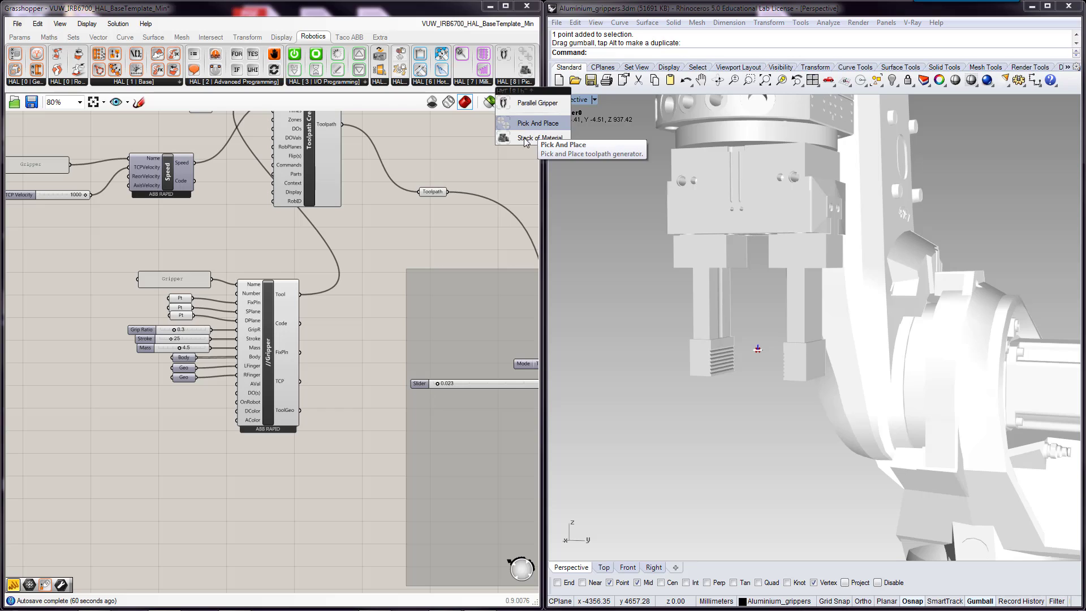
click(371, 258)
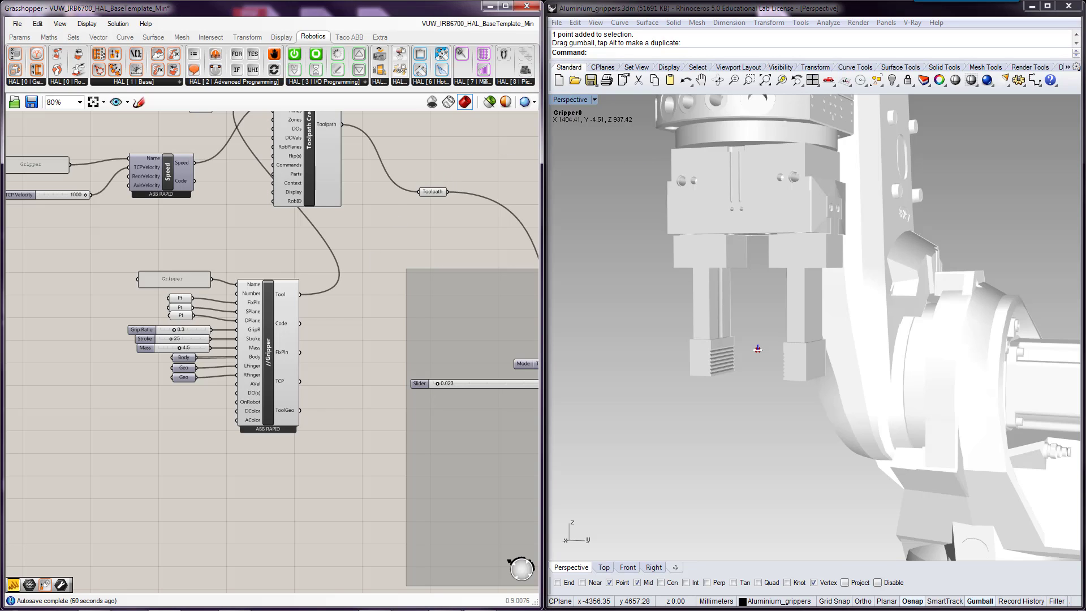